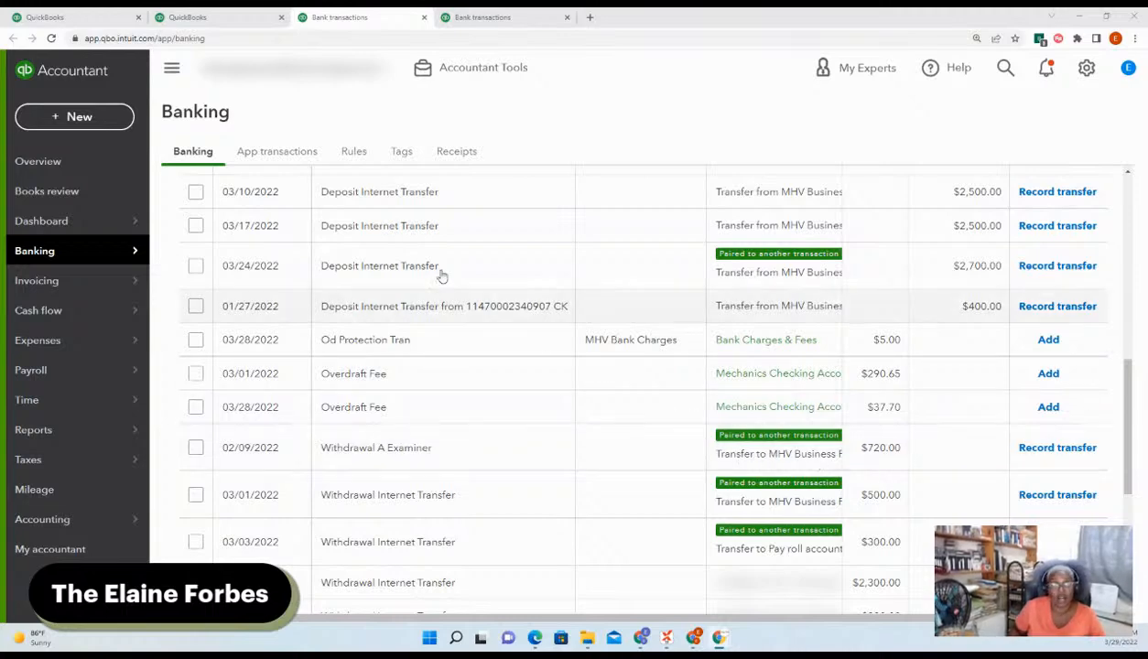
# Disable the hover option of the blacklist blurring extension on the MHV Business Free Checking bank transactions page.
pyautogui.click(503, 17)
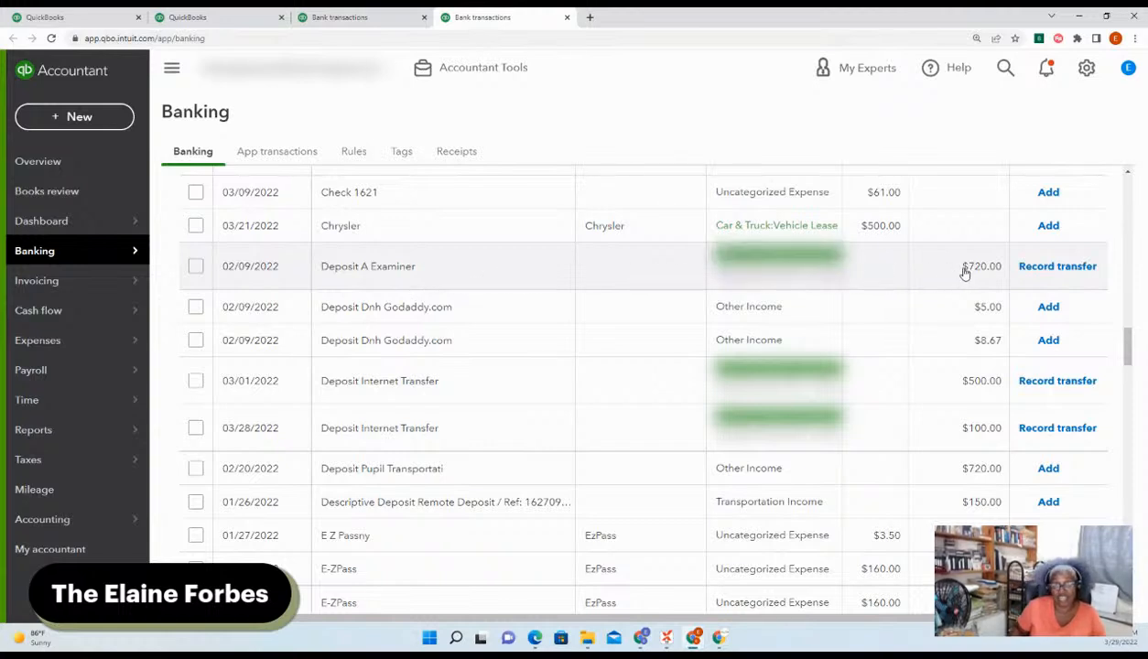
pyautogui.click(1040, 37)
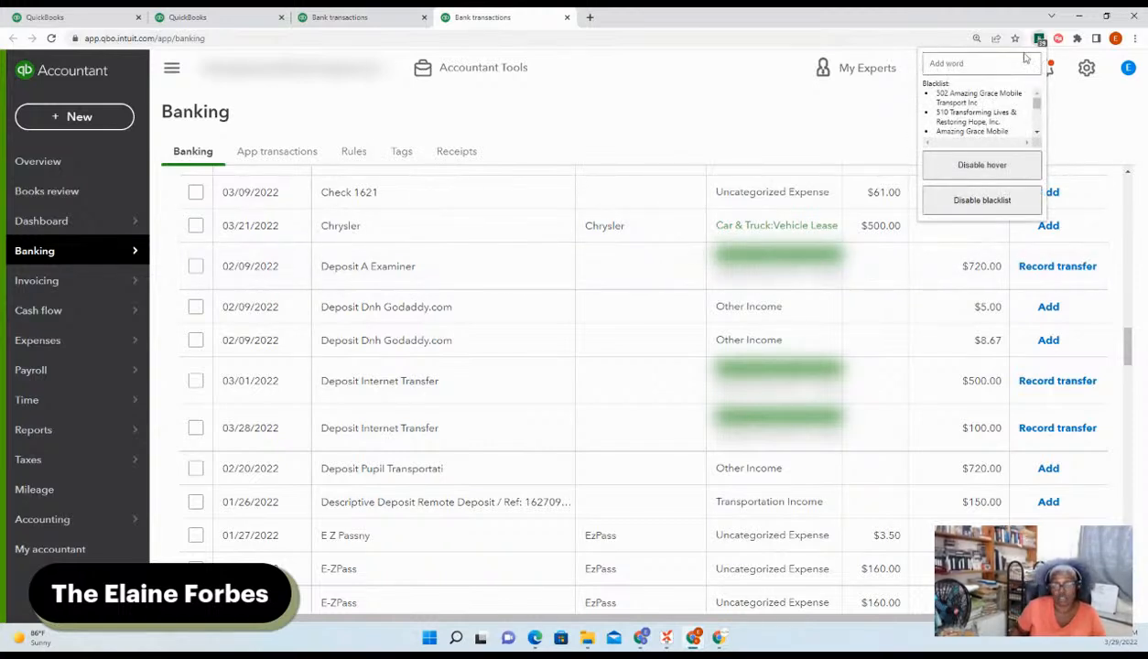
pyautogui.click(996, 171)
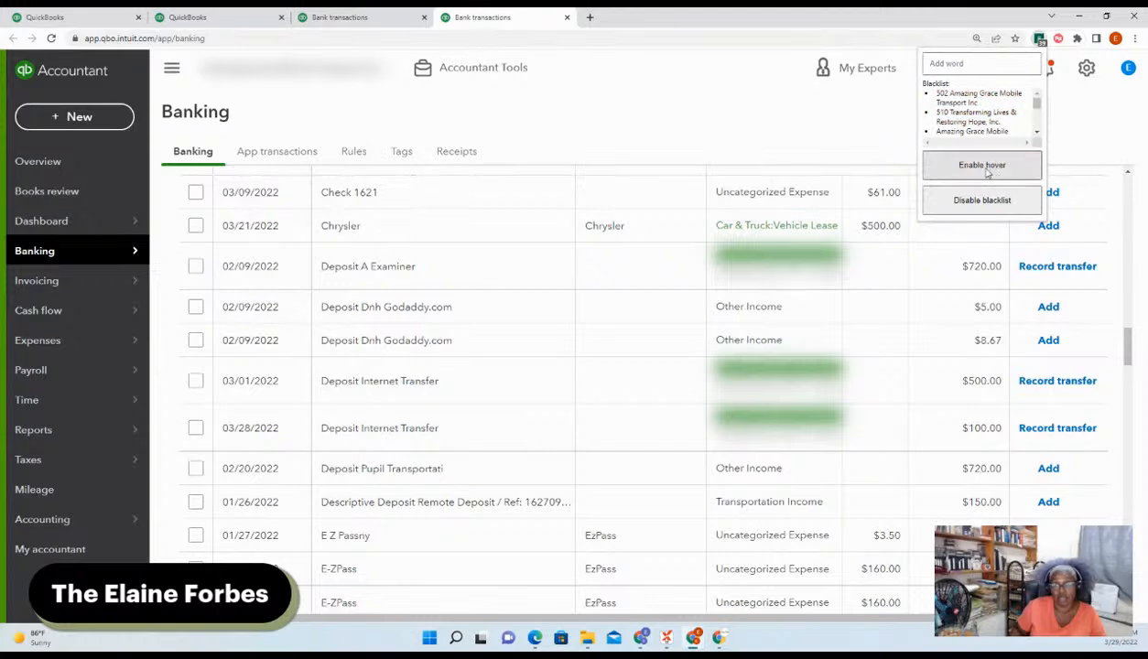
pyautogui.click(684, 116)
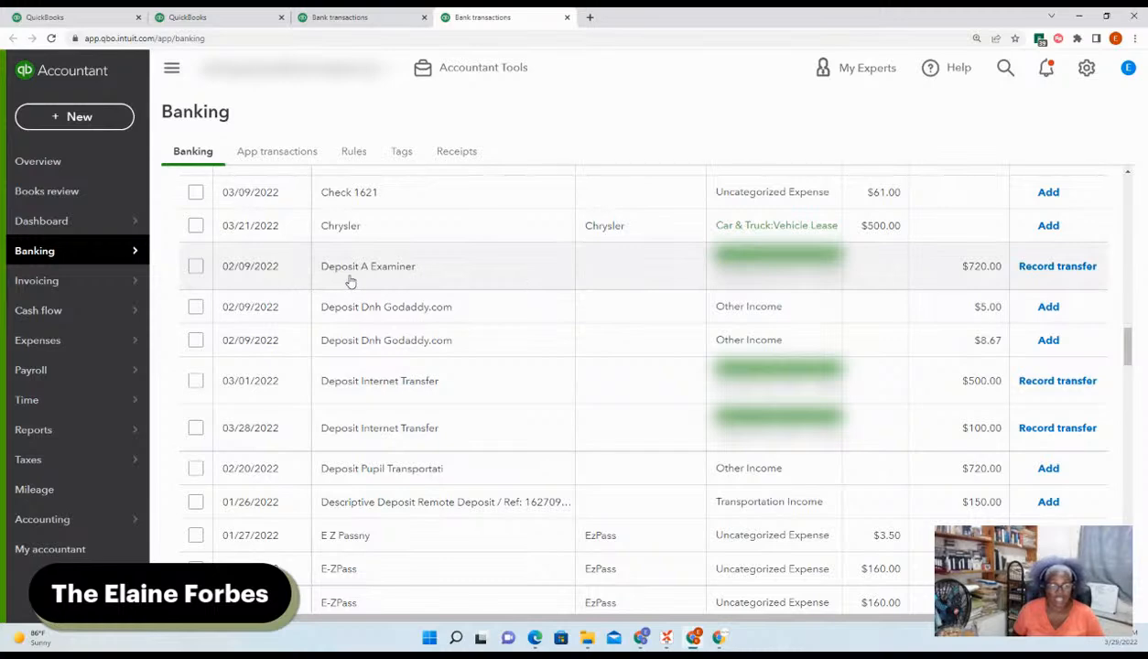
# Compare the 02/09/2022 Withdrawal A Examiner of $720.00 with its paired deposit in the other account, and record the transfer to MHV Business Free Checking.
pyautogui.click(220, 18)
pyautogui.click(346, 18)
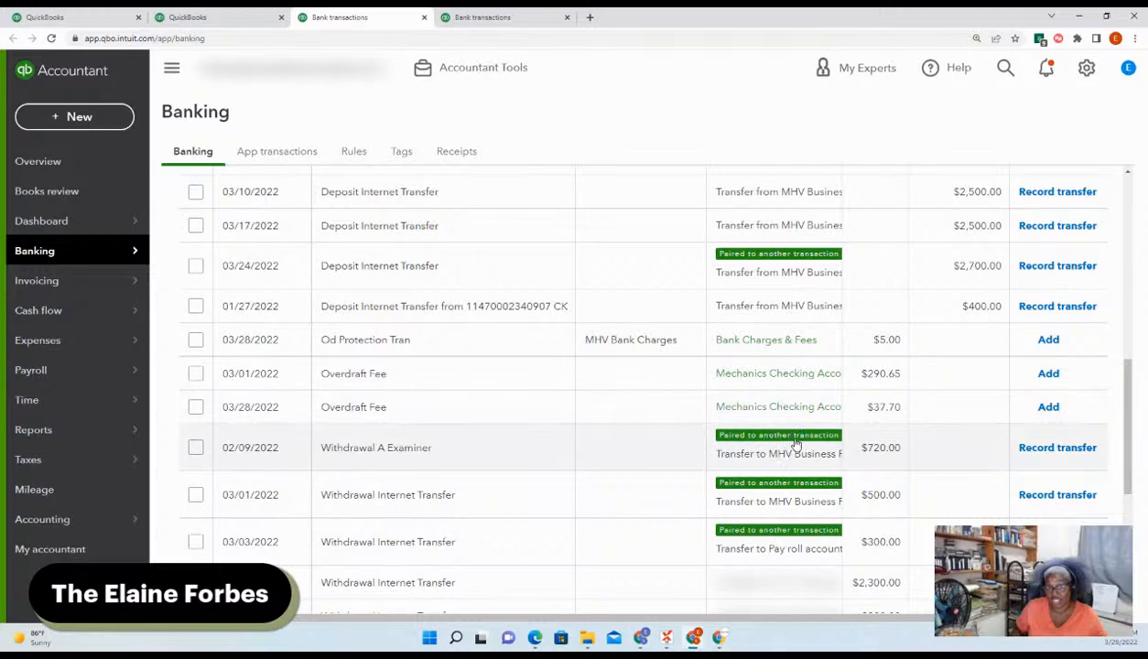
pyautogui.click(511, 447)
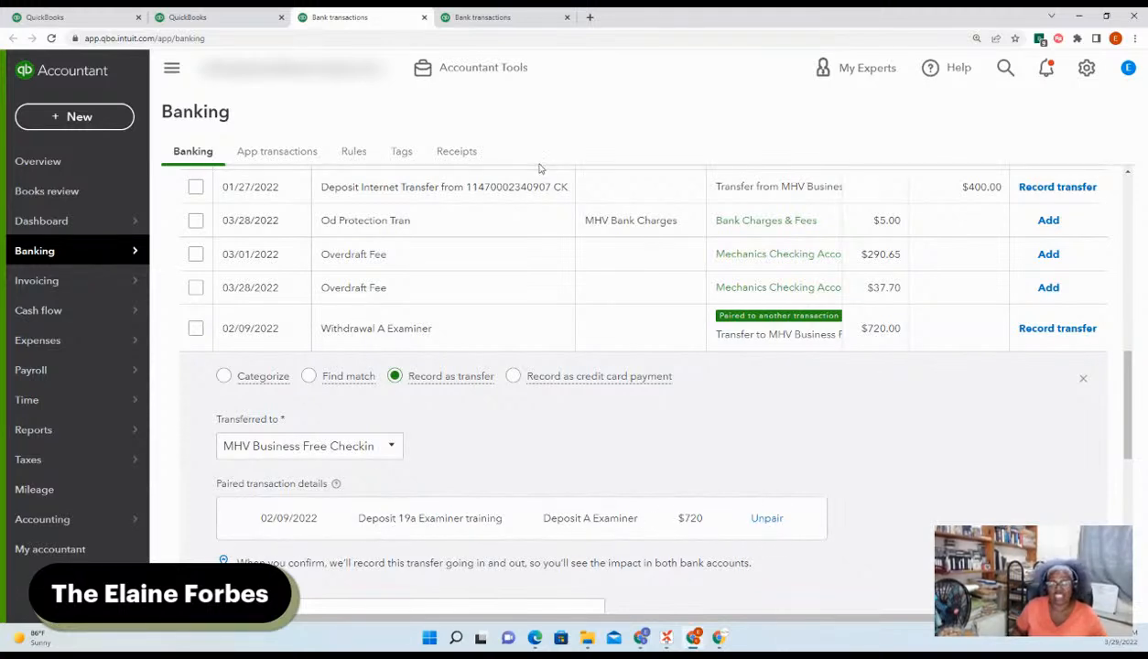
pyautogui.click(504, 17)
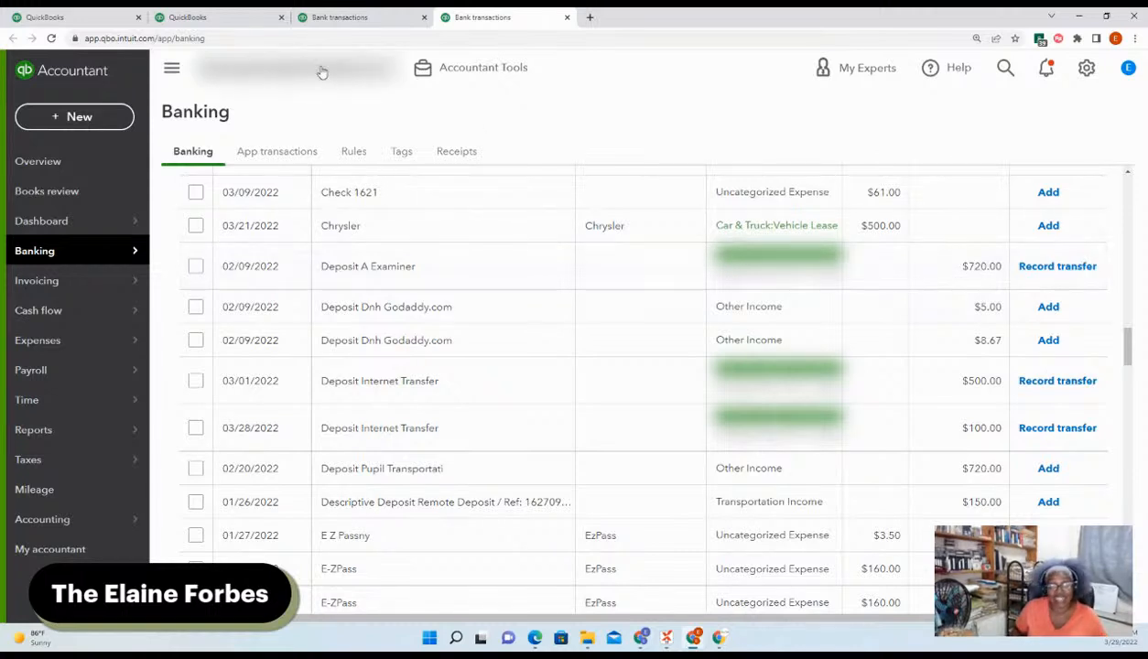
pyautogui.click(337, 20)
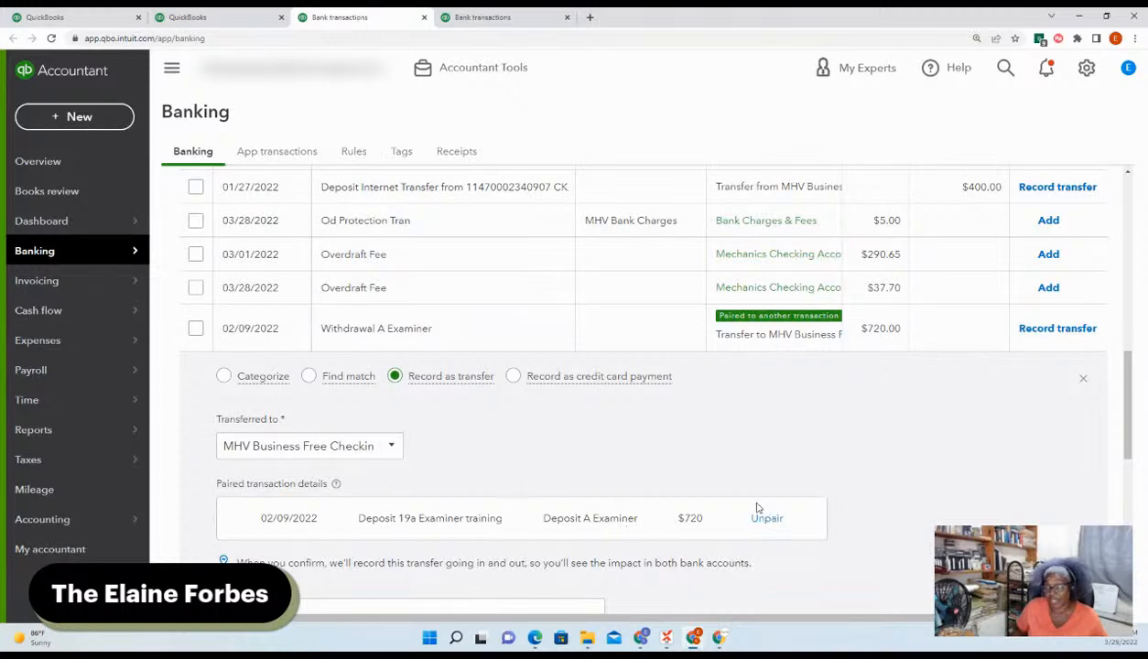
pyautogui.click(1084, 378)
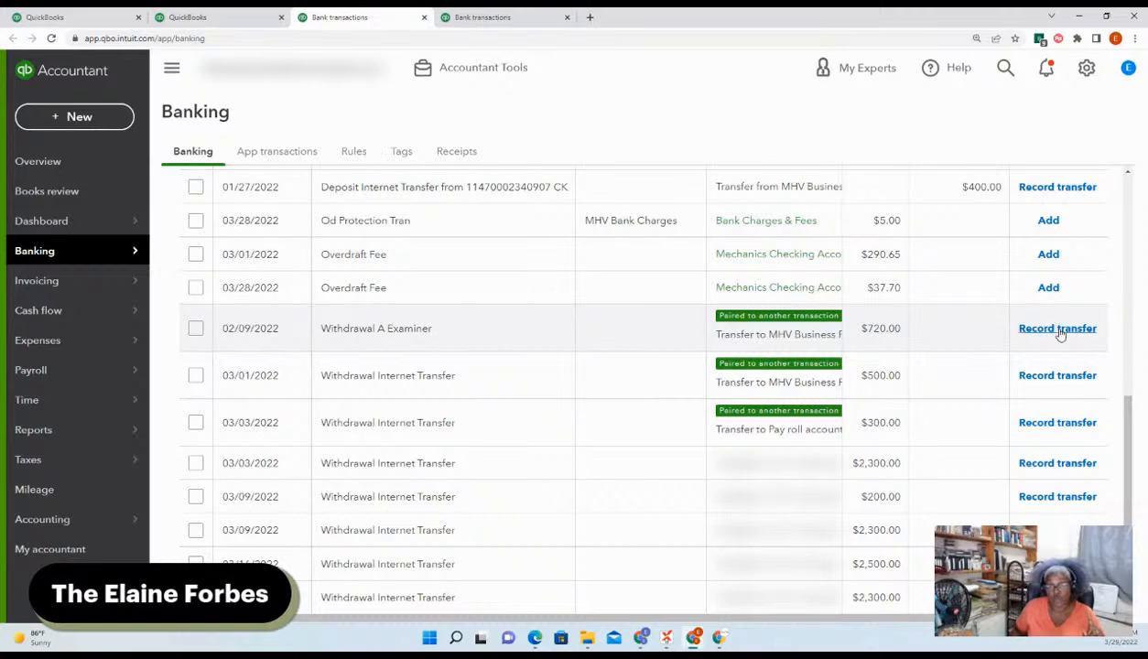
pyautogui.click(1058, 328)
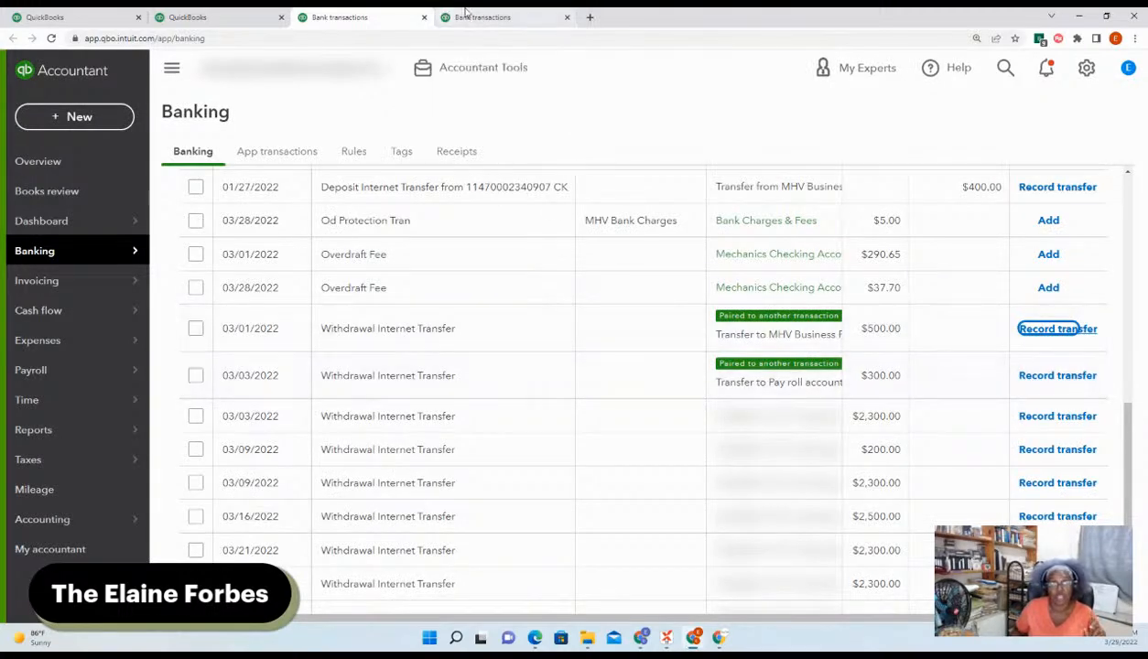
# Reload the MHV Business Free Checking transactions and check whether the paired 02/09/2022 Deposit A Examiner is still awaiting review.
pyautogui.click(503, 25)
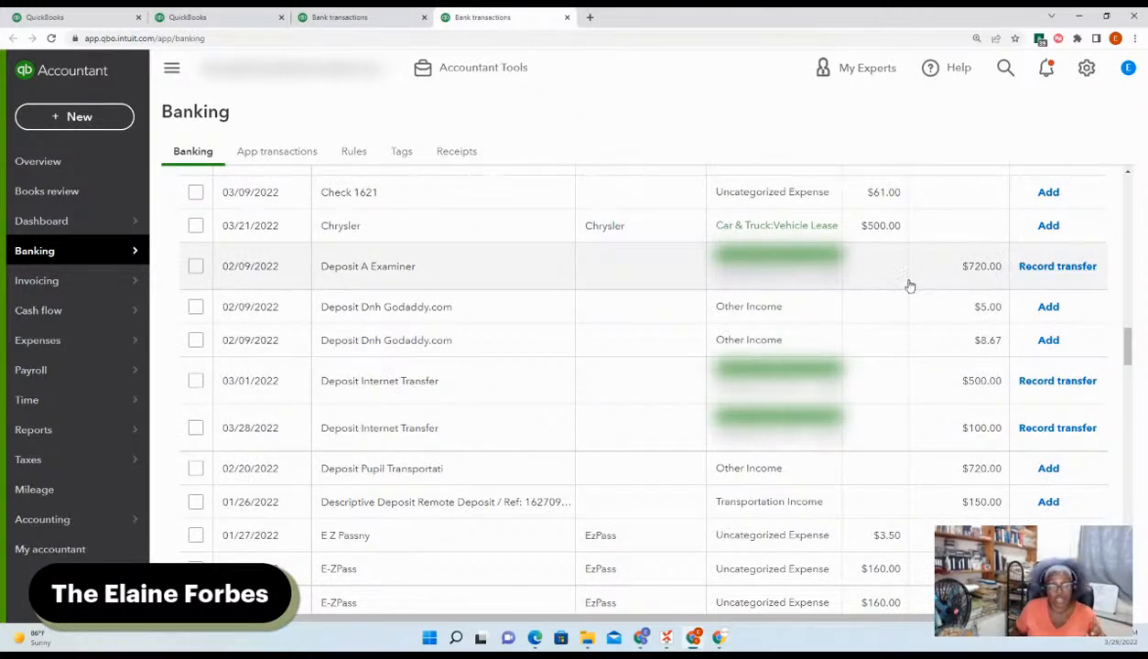
pyautogui.click(52, 40)
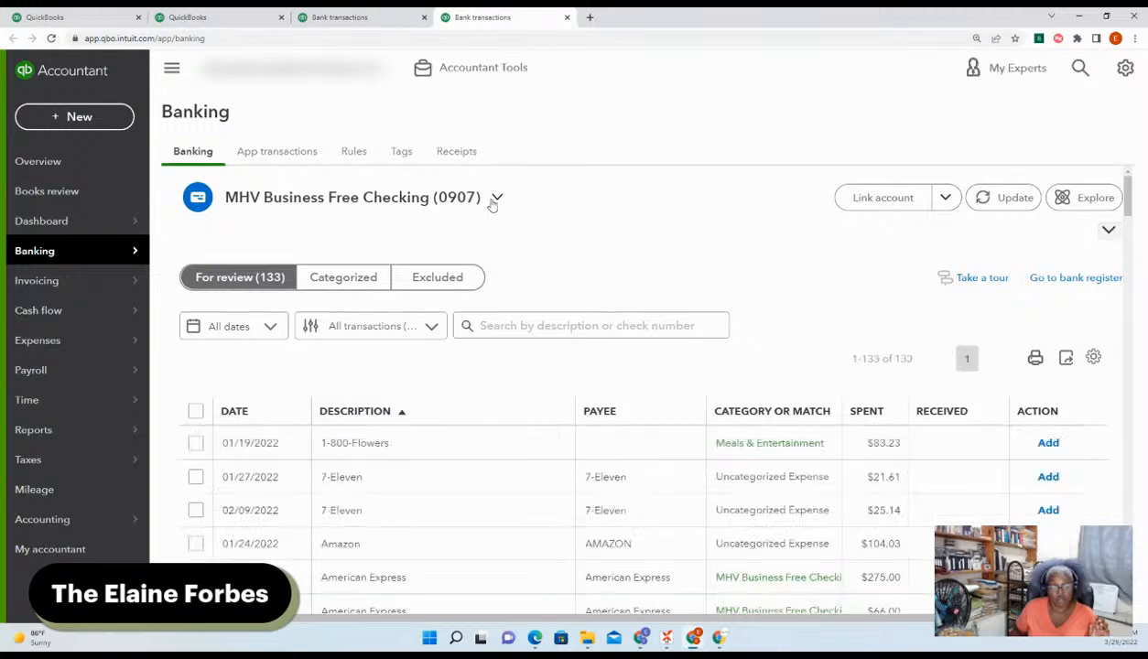
pyautogui.scroll(-3, 494, 203)
pyautogui.scroll(-3, 498, 203)
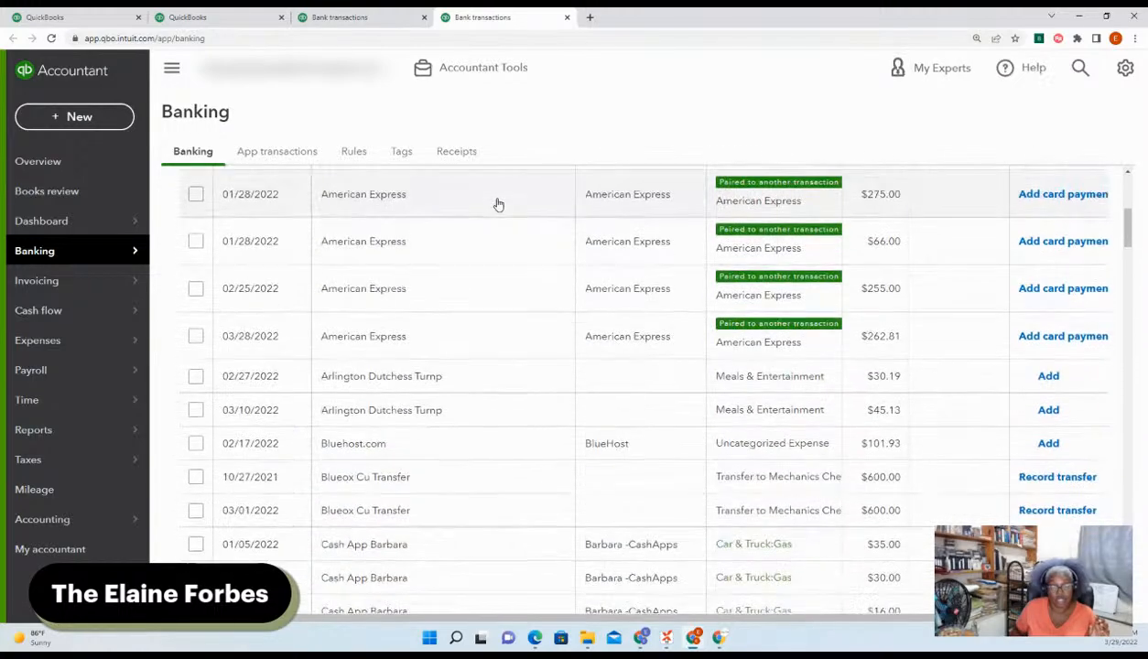
pyautogui.scroll(2, 498, 203)
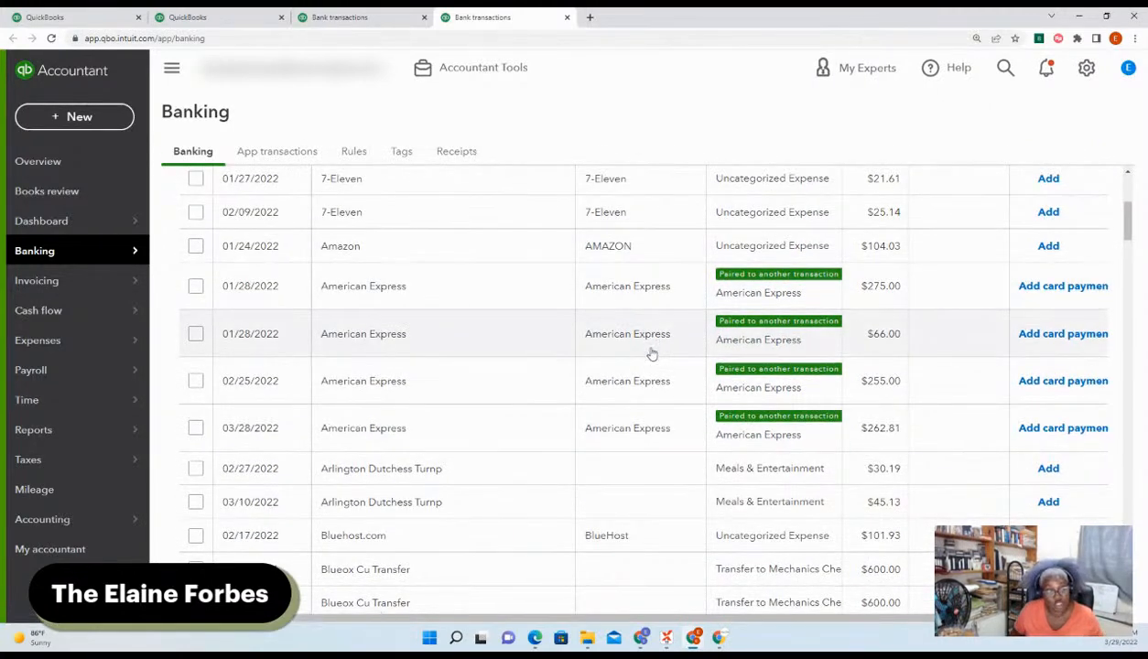
pyautogui.scroll(-1, 652, 352)
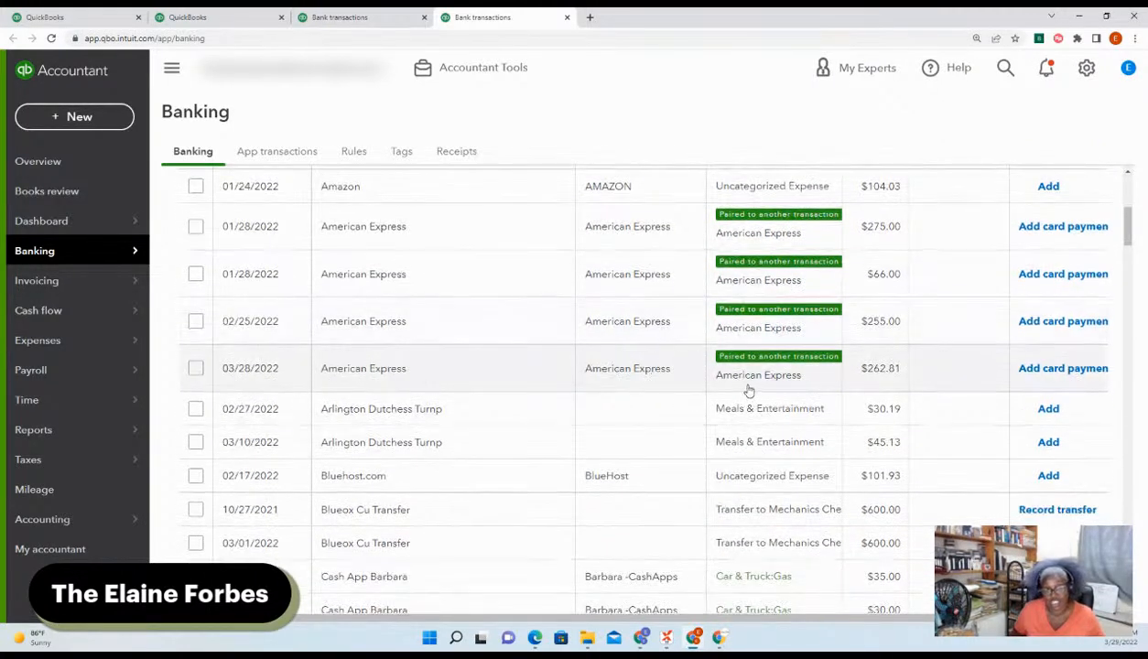
pyautogui.scroll(-12, 742, 389)
pyautogui.scroll(-5, 740, 403)
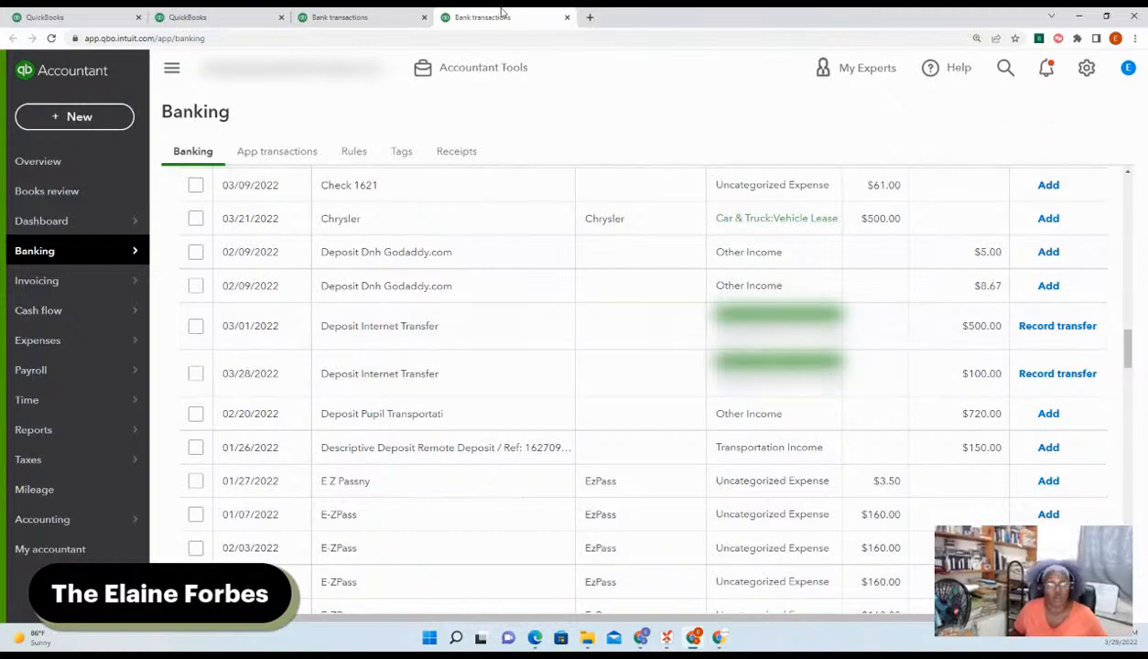
# Unpair the 03/01/2022 Withdrawal Internet Transfer of $500.00 and record it as a transfer to MHV Business Free Checking.
pyautogui.click(341, 17)
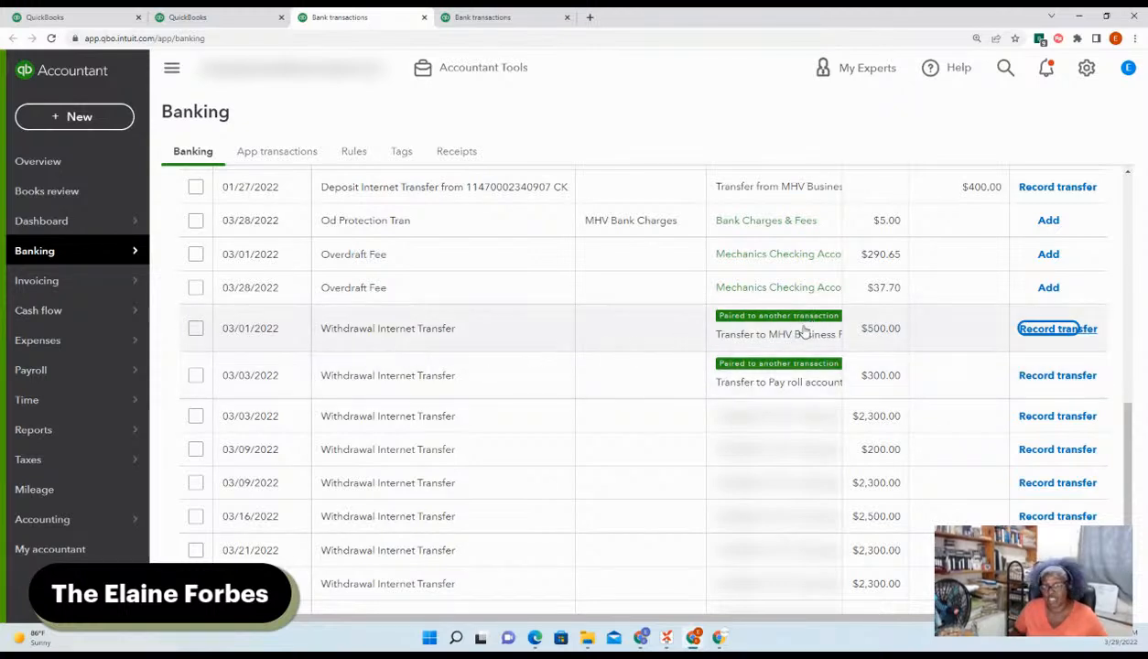
pyautogui.click(599, 327)
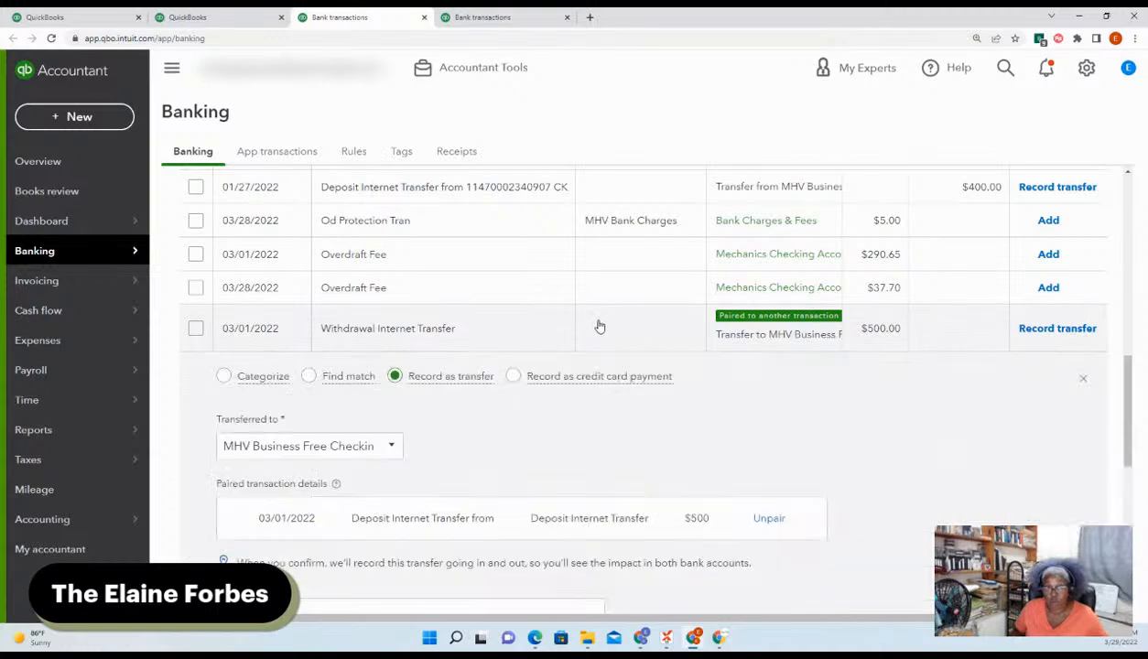
pyautogui.click(768, 519)
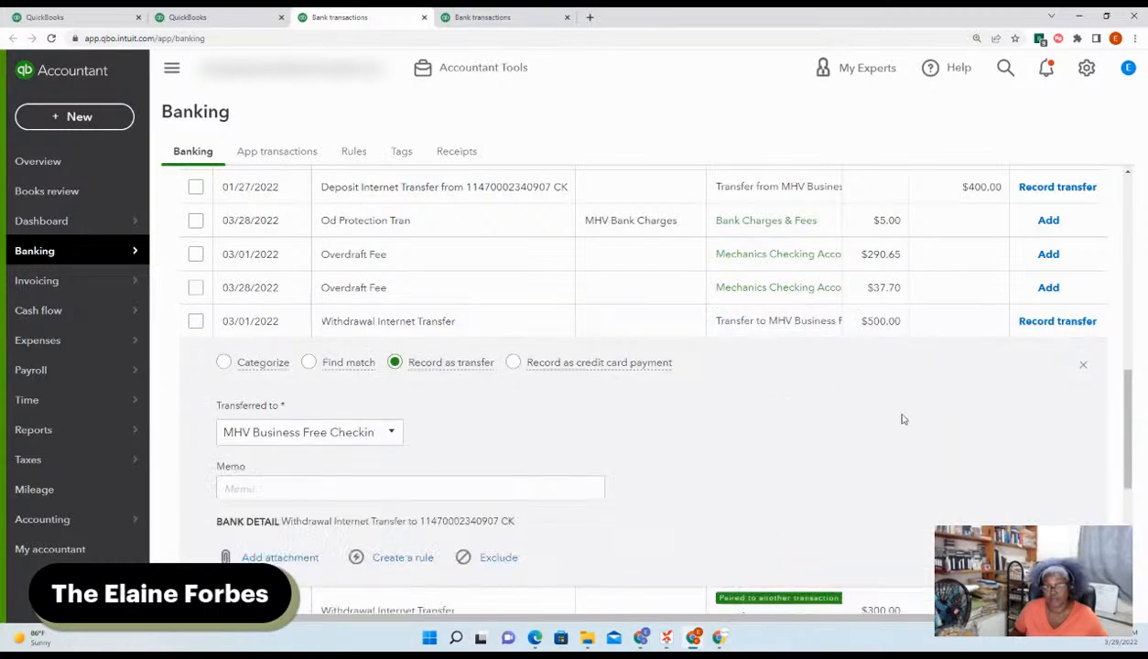
pyautogui.click(1083, 368)
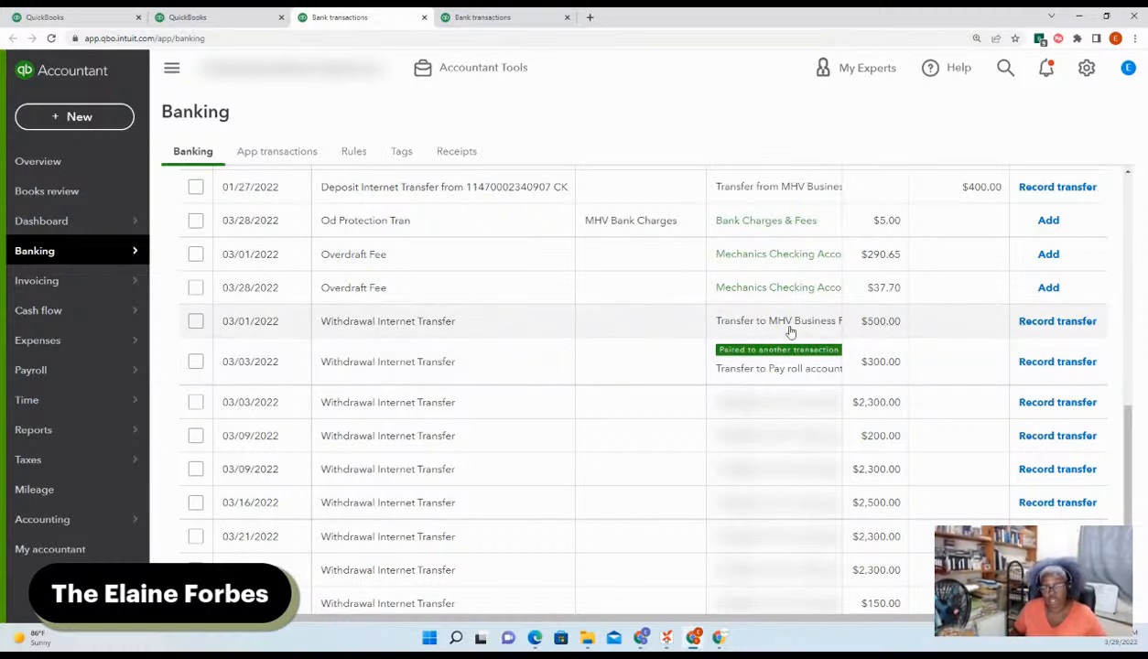
pyautogui.click(1055, 322)
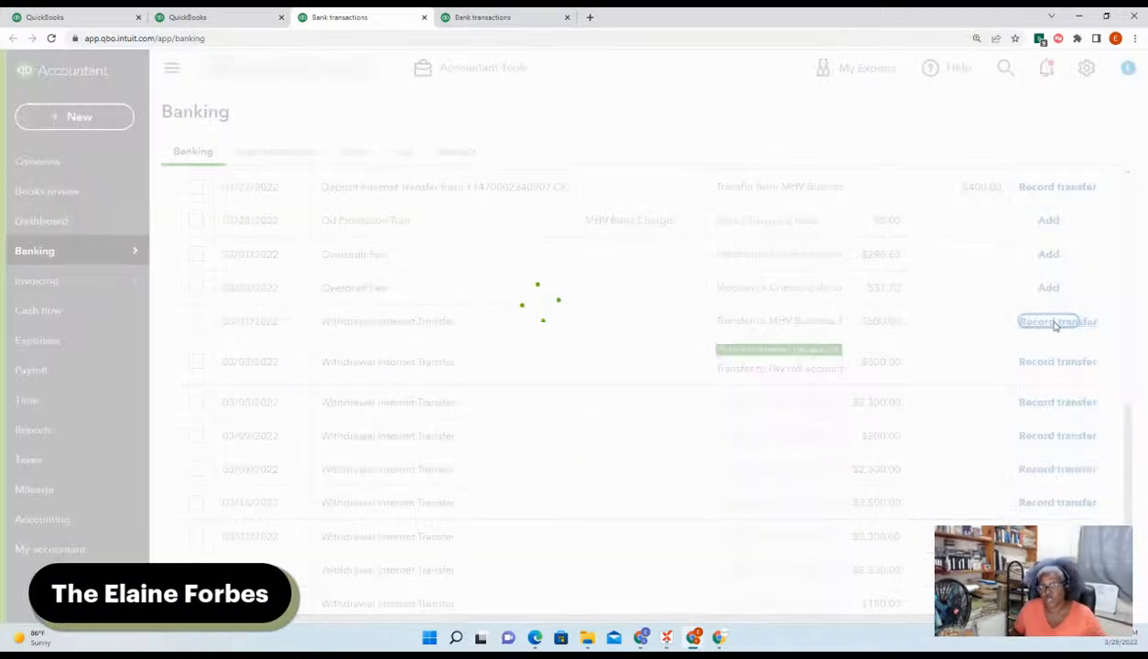
# Reload the MHV Business Free Checking transactions and match the 03/01/2022 Deposit Internet Transfer of $500.00 to the recorded transfer.
pyautogui.click(497, 15)
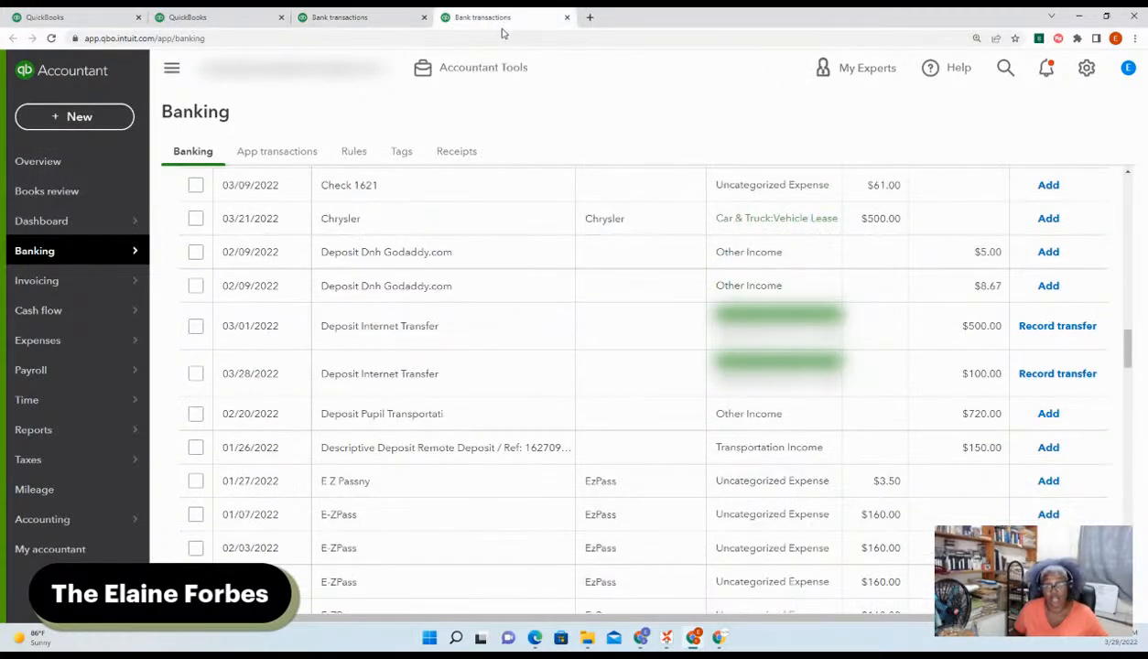
pyautogui.click(51, 38)
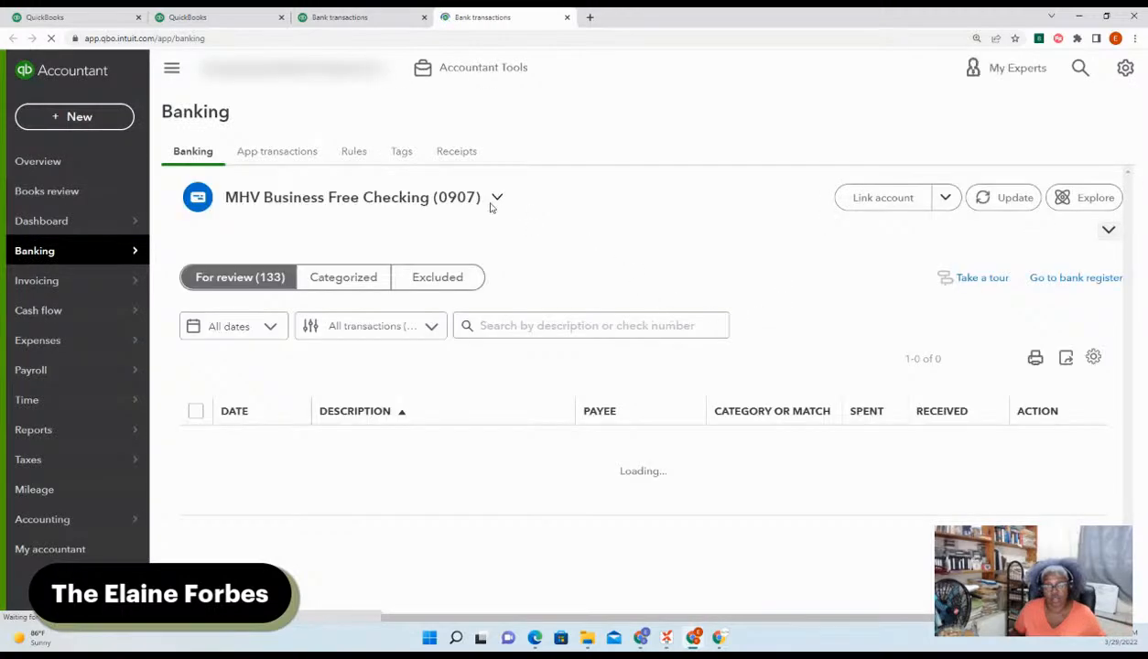
pyautogui.scroll(-3, 632, 222)
pyautogui.scroll(-10, 632, 221)
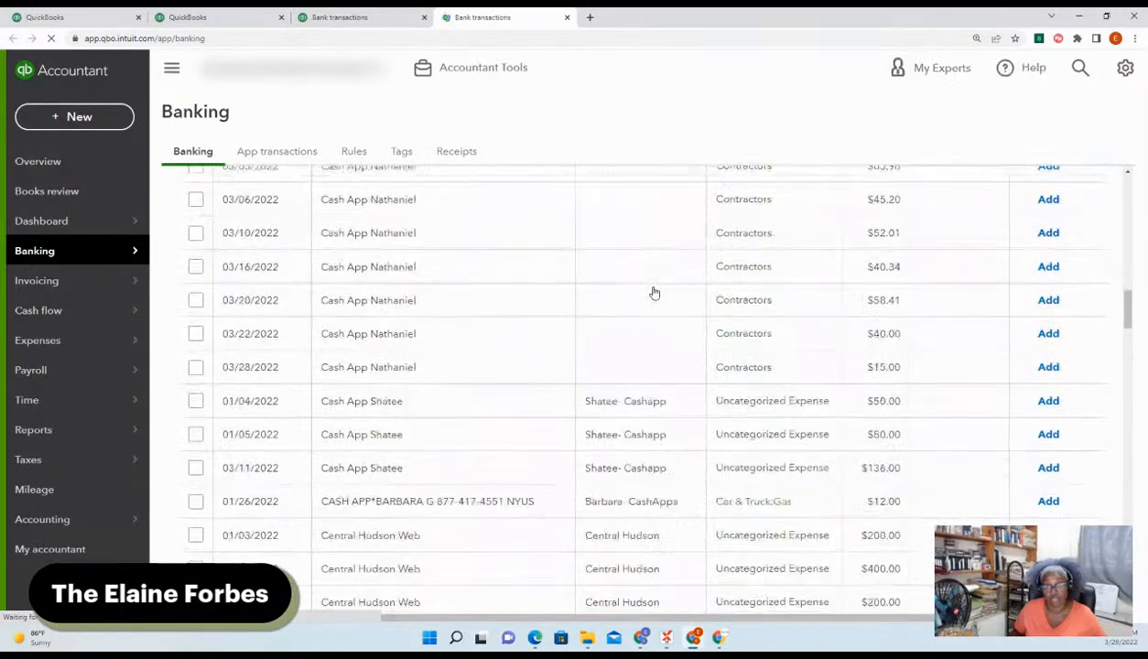
pyautogui.scroll(-3, 654, 293)
pyautogui.scroll(2, 654, 293)
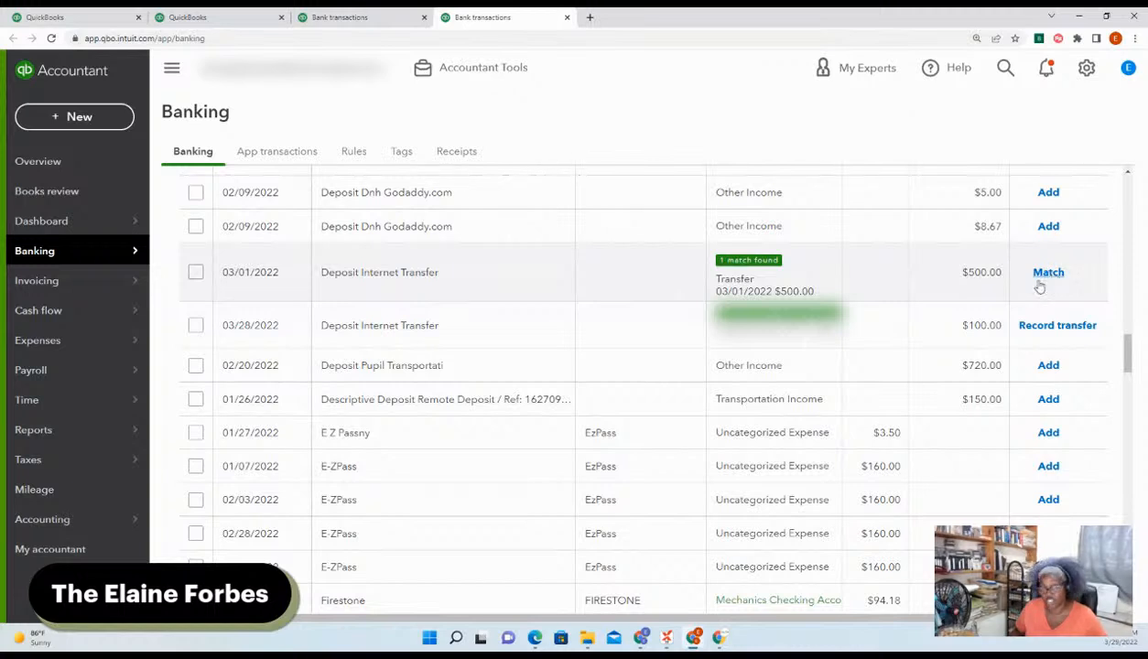
pyautogui.click(514, 271)
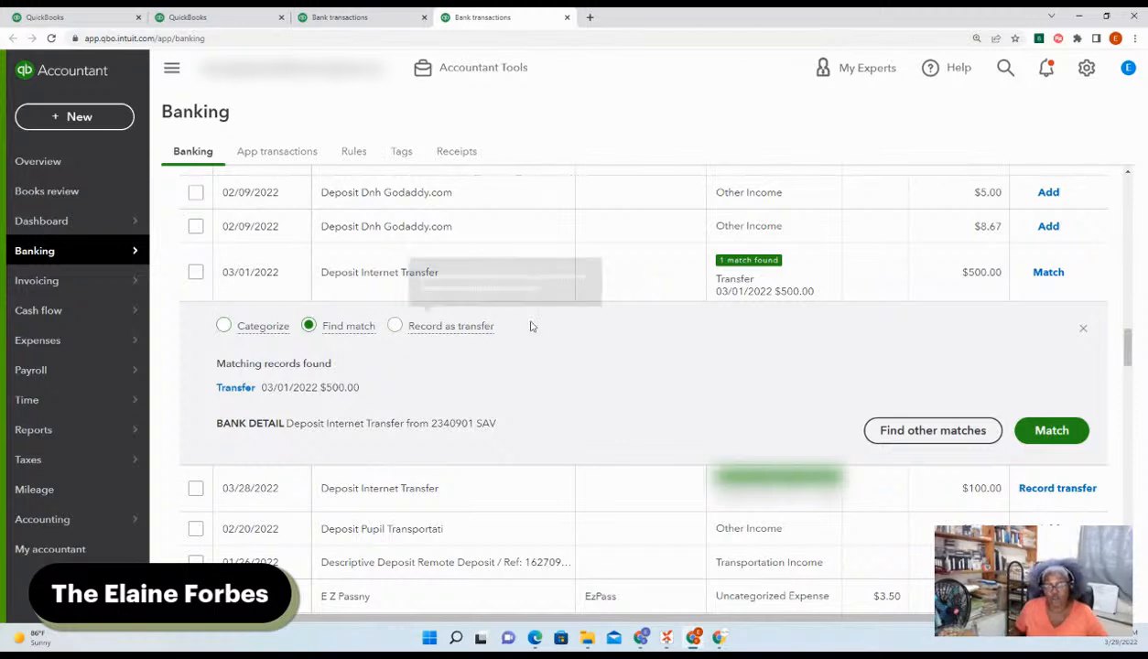
pyautogui.click(1049, 273)
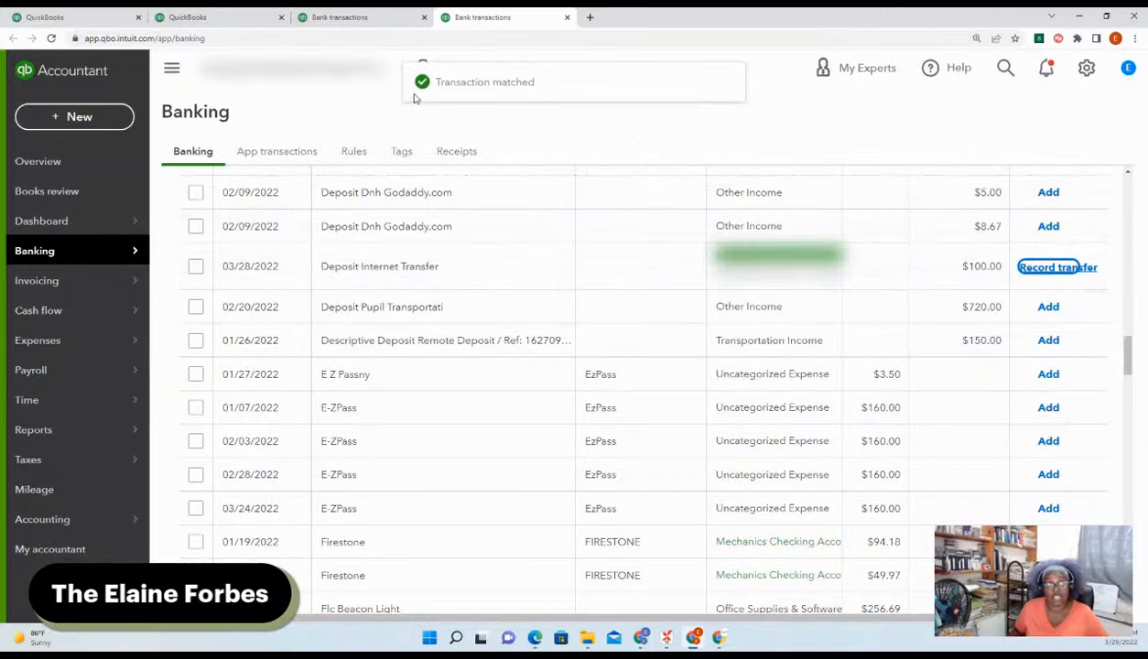
# Unpair the 03/03/2022 Withdrawal Internet Transfer of $300.00 to the Pay roll account and close its details.
pyautogui.click(332, 18)
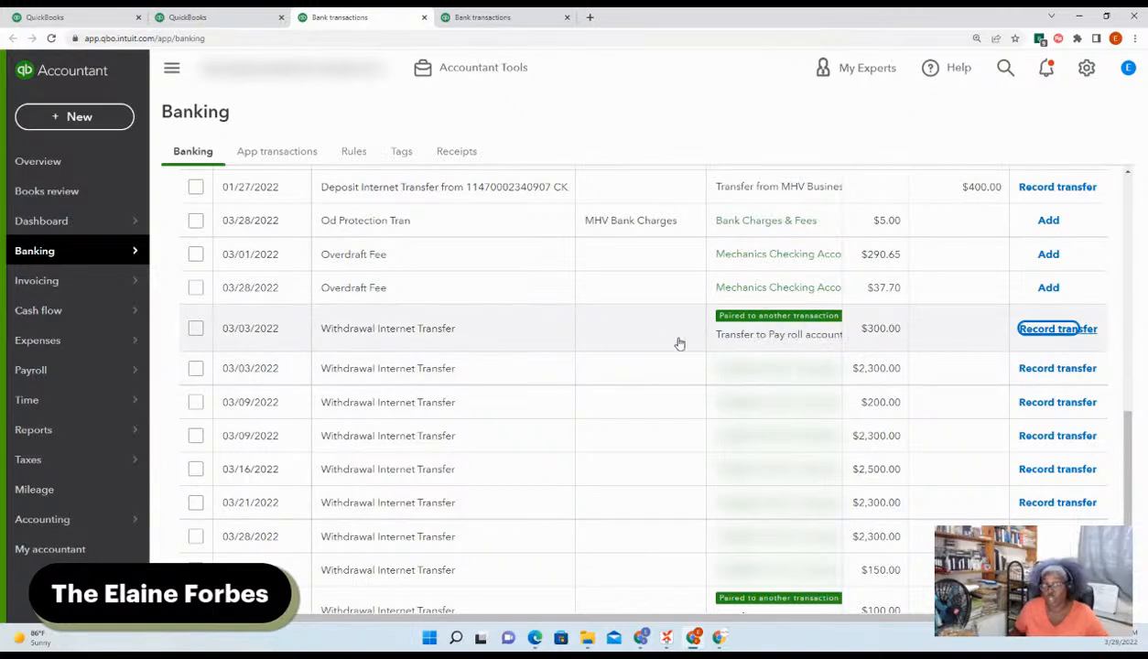
pyautogui.click(641, 329)
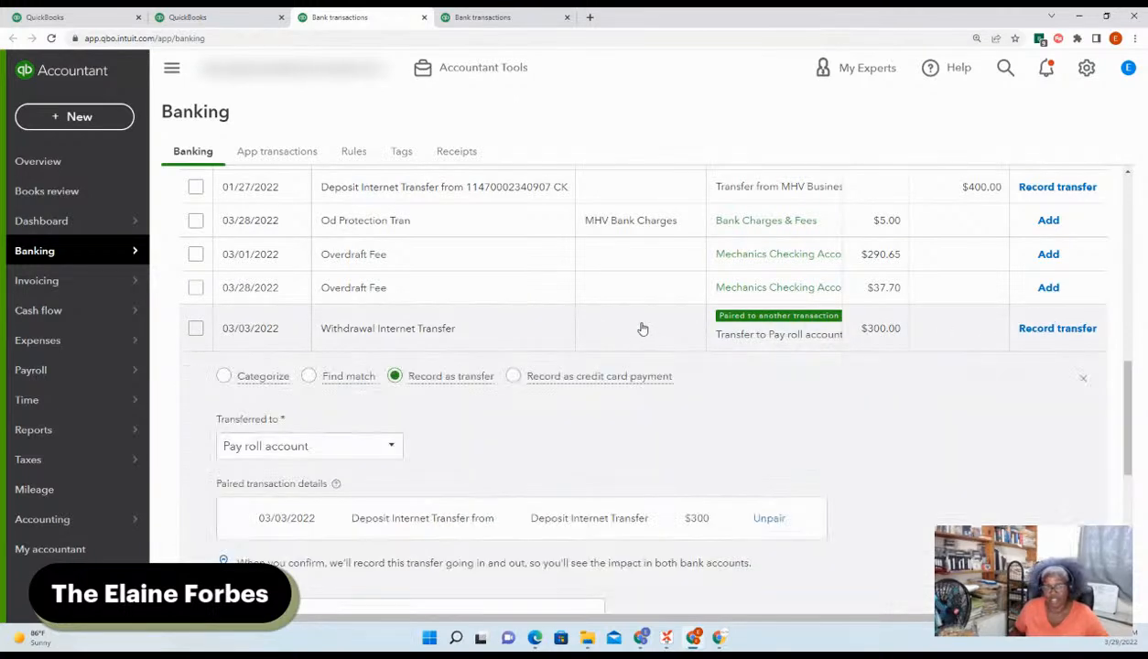
pyautogui.click(768, 518)
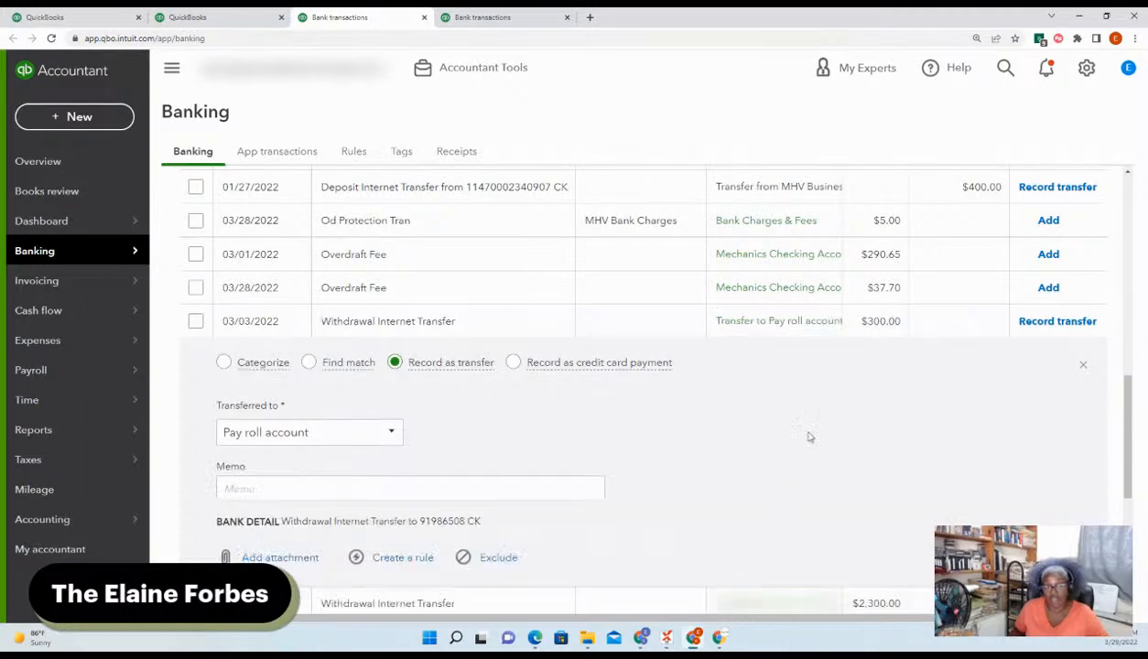
pyautogui.click(1083, 365)
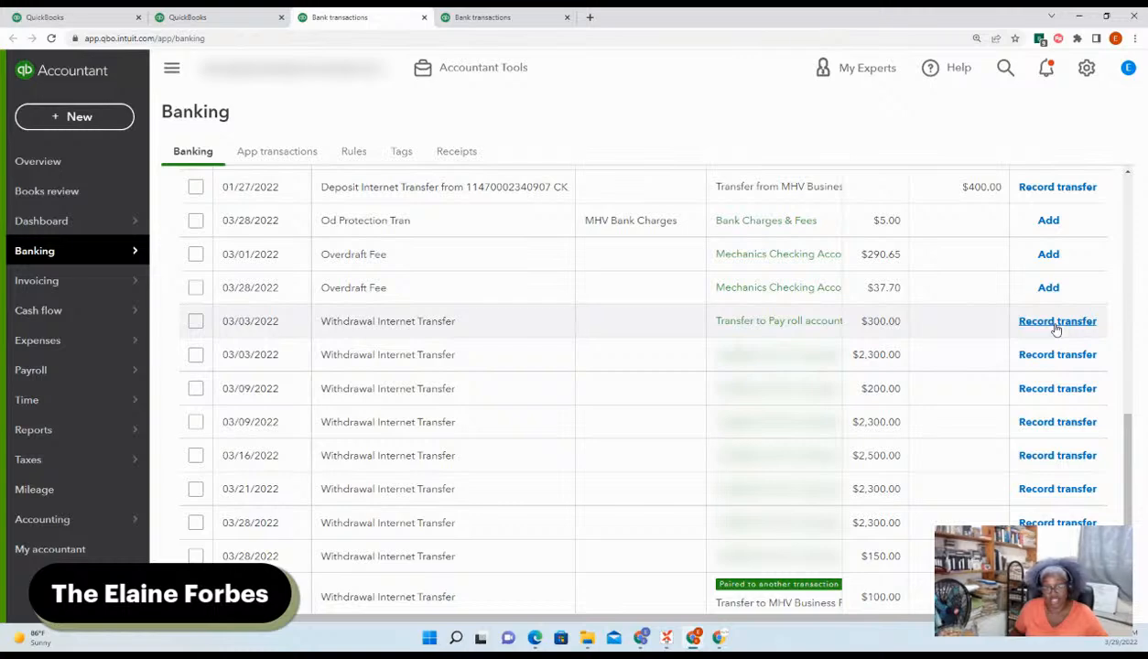
# Unpair the 03/28/2022 Withdrawal Internet Transfer of $100.00 to MHV Business Free Checking and close its details.
pyautogui.scroll(-3, 874, 418)
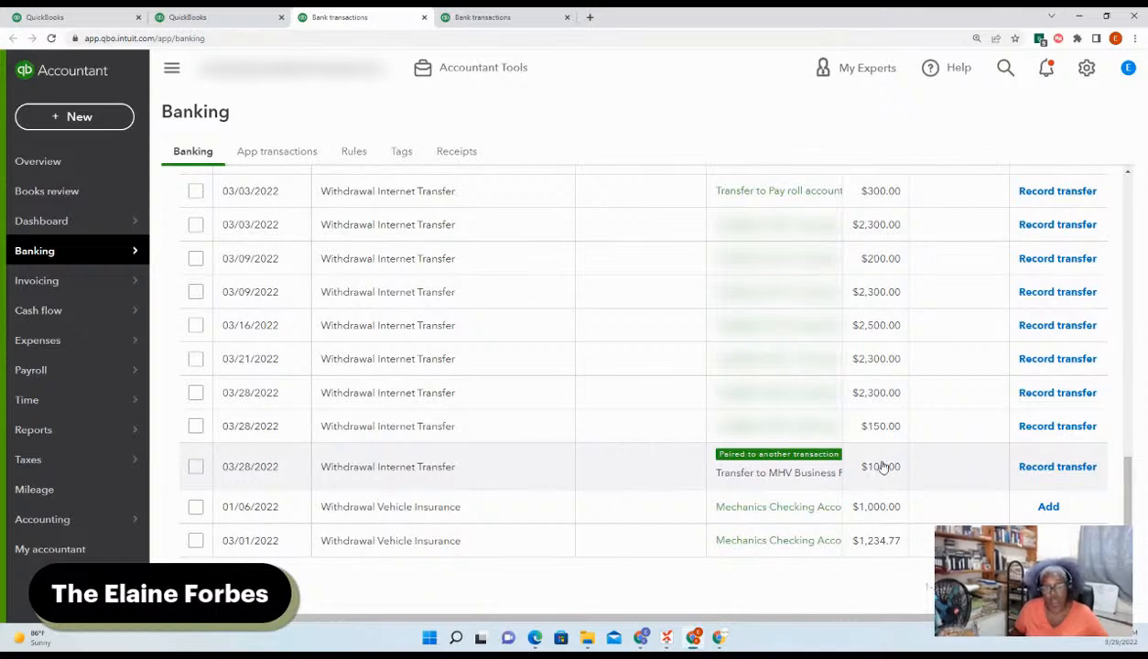
pyautogui.click(644, 467)
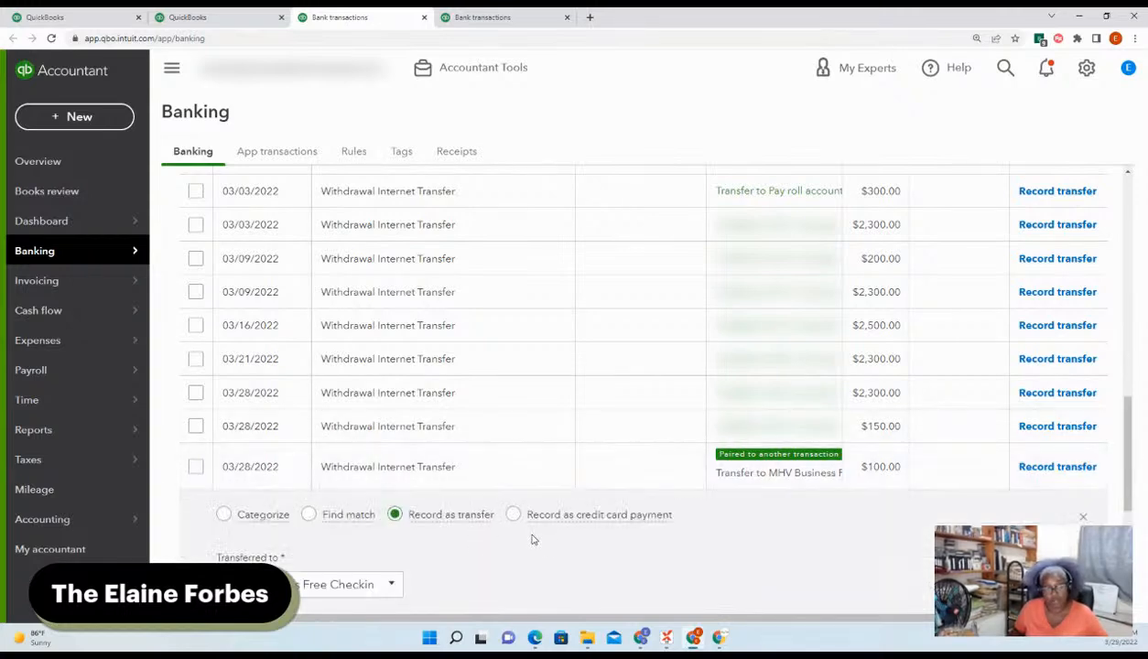
pyautogui.scroll(-2, 524, 525)
pyautogui.click(758, 531)
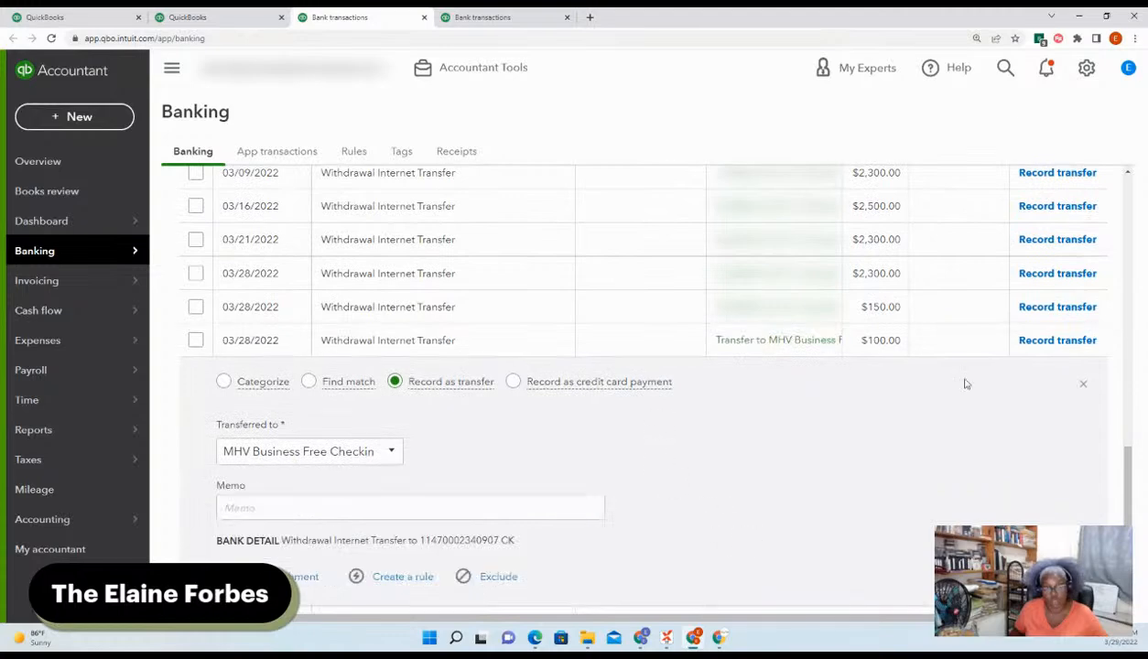
pyautogui.click(1083, 384)
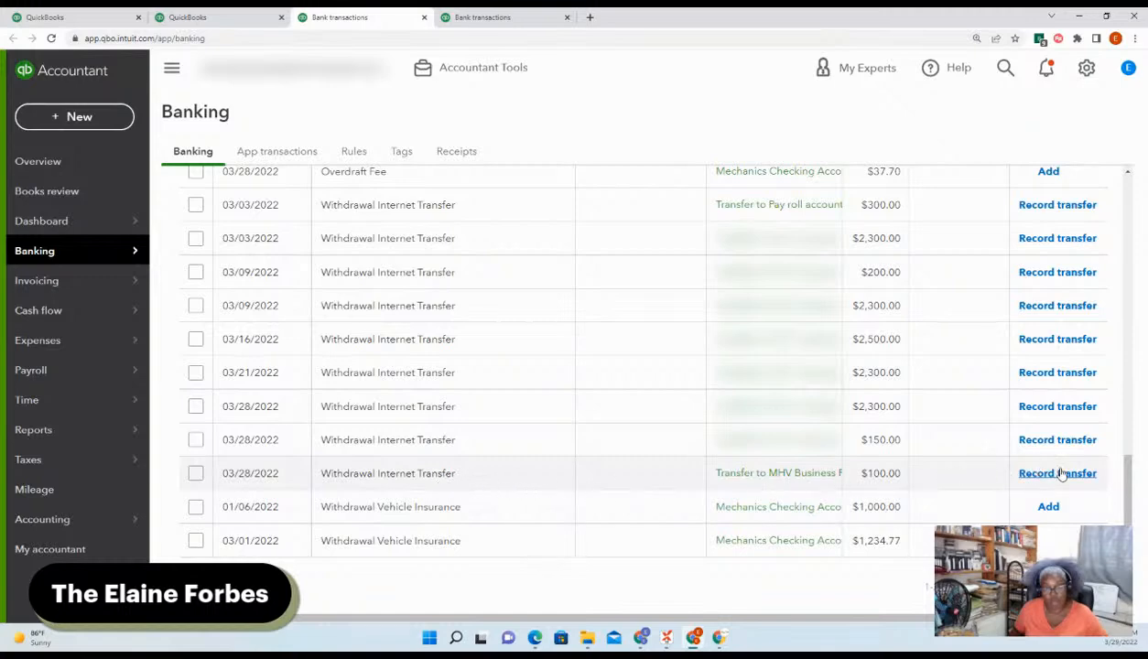
# Record the 03/28/2022 Withdrawal Internet Transfer of $100.00 as a transfer to MHV Business Free Checking and dismiss the suggested rule.
pyautogui.click(1060, 474)
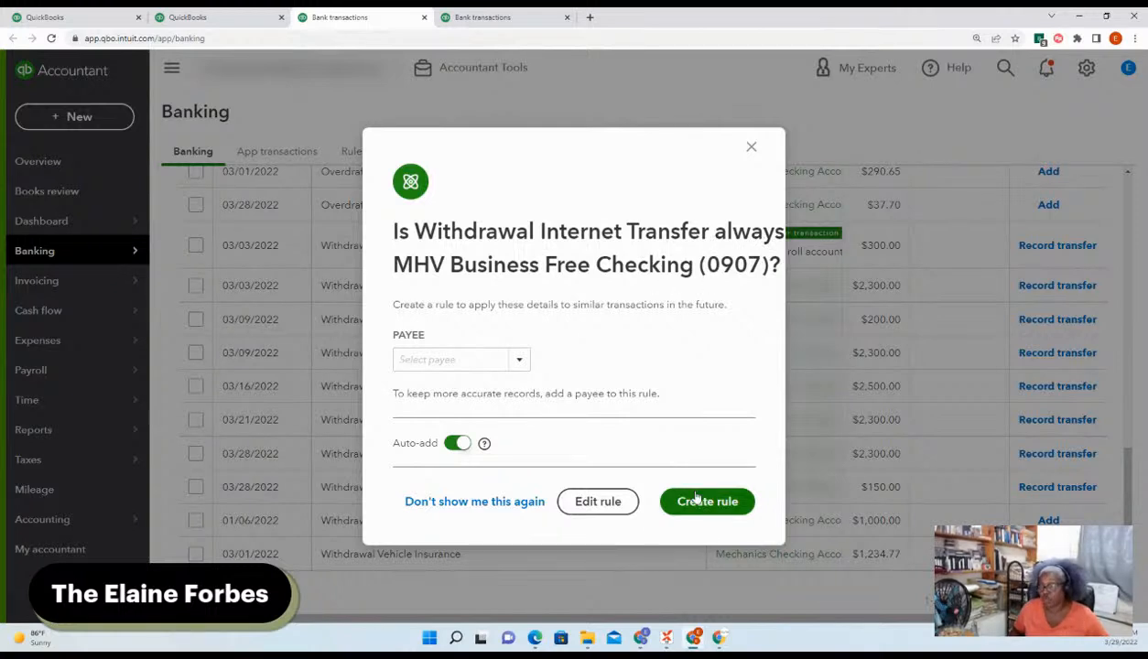
pyautogui.click(752, 150)
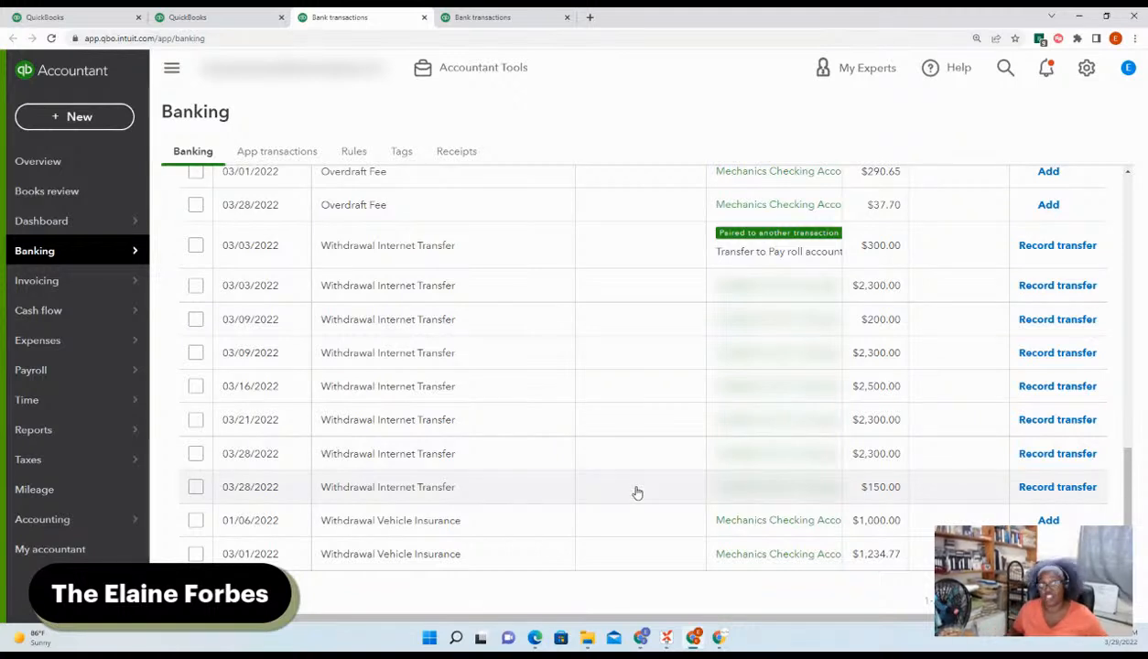
# Reload the MHV Business Free Checking transactions and look through the list for the 03/28/2022 Deposit Internet Transfer of $100.00.
pyautogui.click(510, 21)
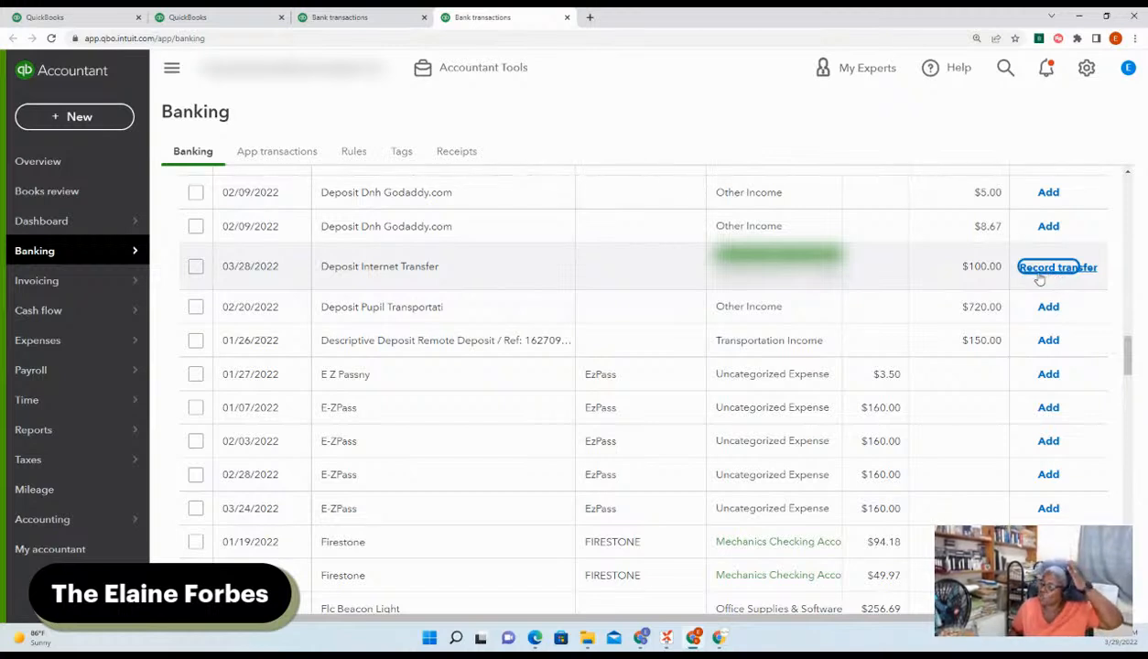
pyautogui.click(51, 38)
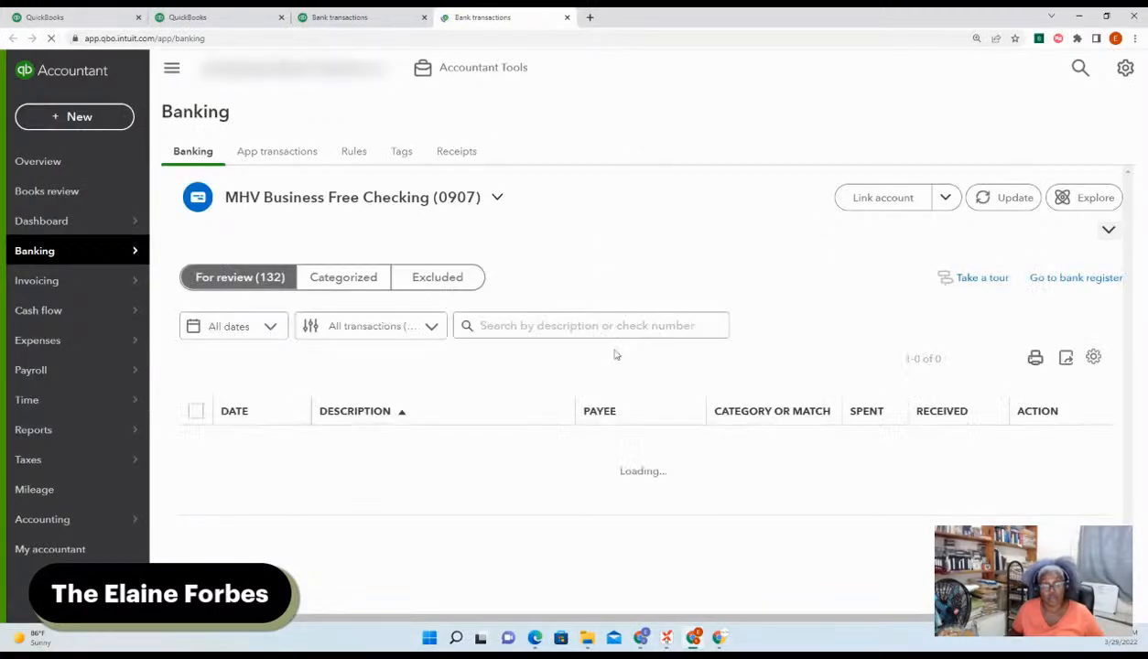
pyautogui.scroll(-15, 670, 356)
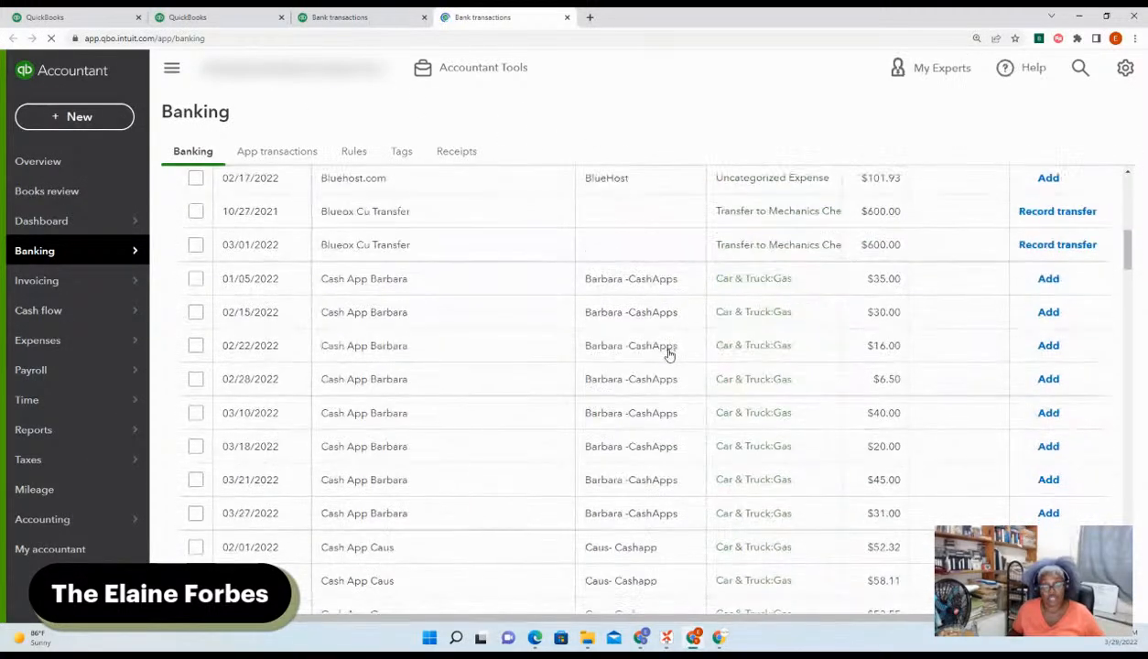
pyautogui.scroll(-6, 669, 355)
pyautogui.scroll(3, 669, 356)
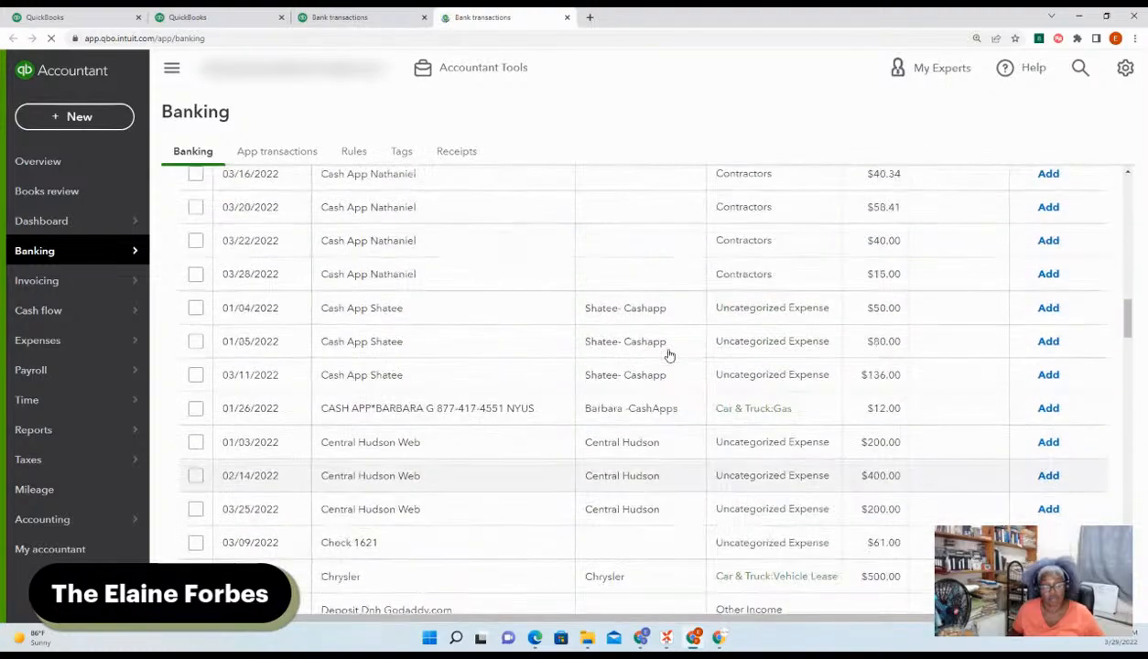
pyautogui.scroll(1, 641, 354)
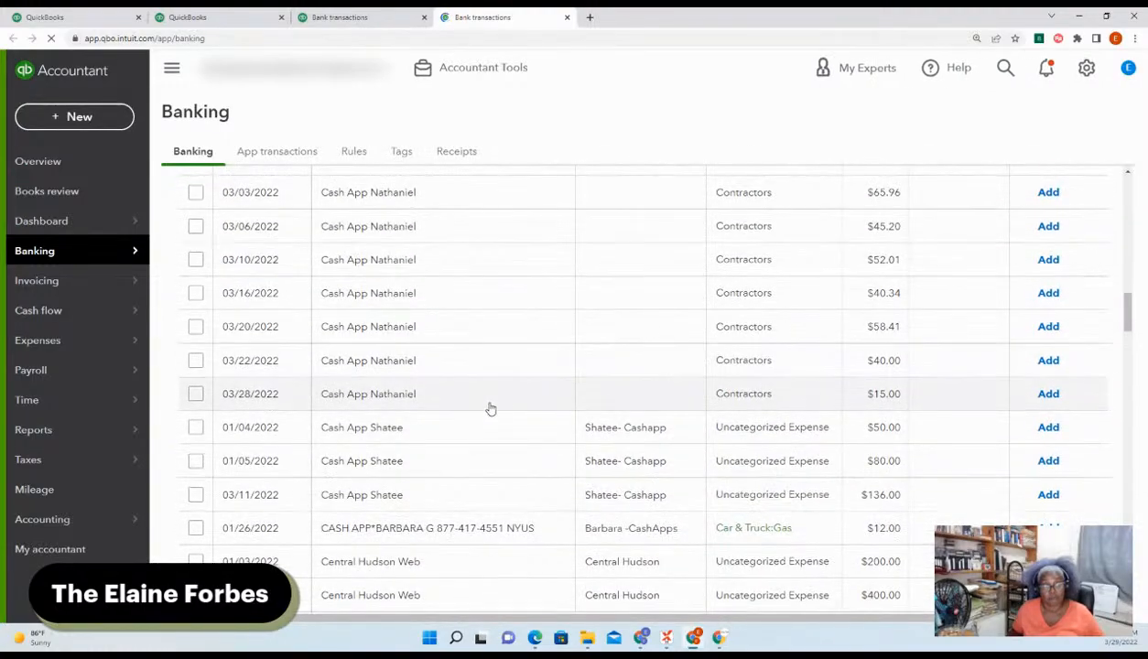
pyautogui.scroll(-10, 523, 386)
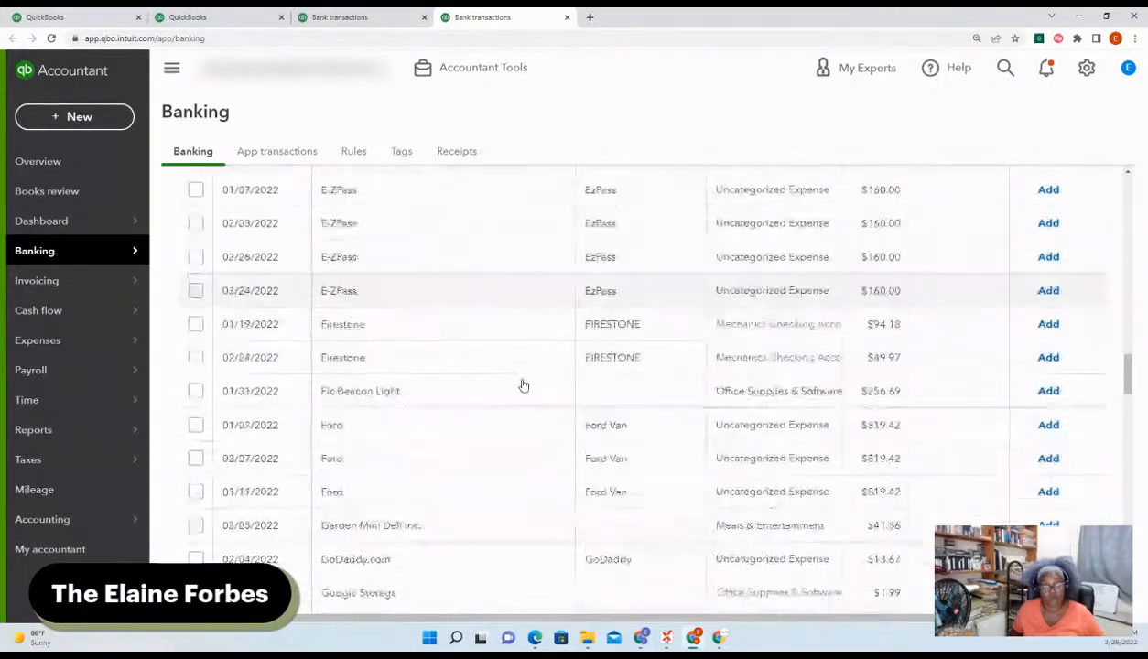
pyautogui.scroll(-15, 523, 385)
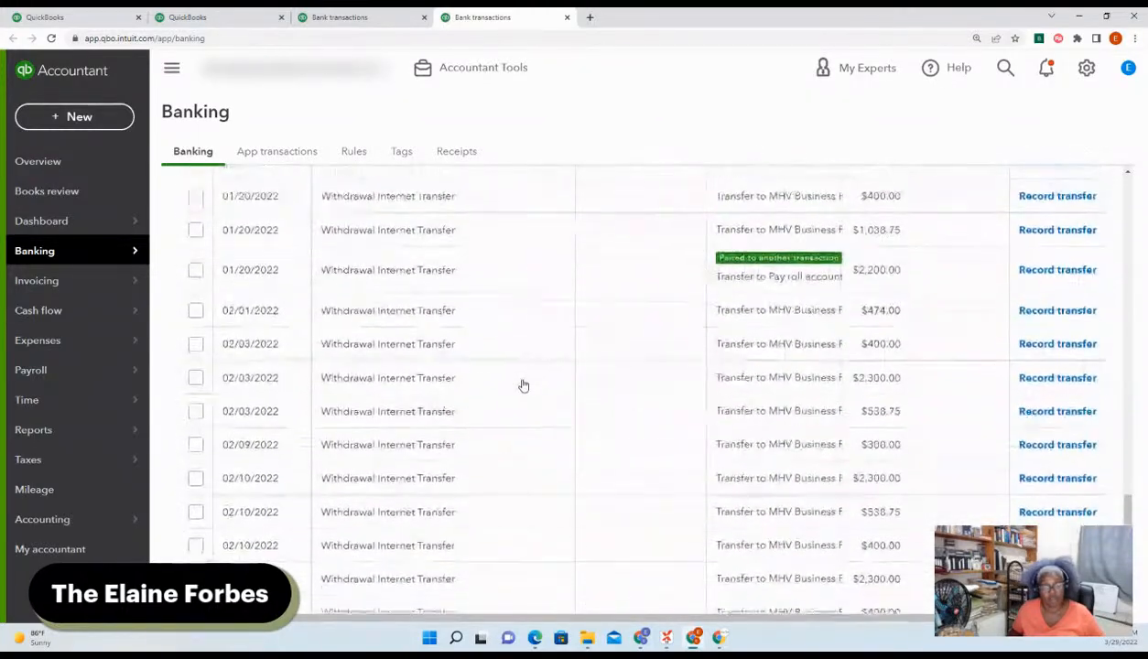
pyautogui.scroll(-1, 523, 385)
pyautogui.scroll(4, 523, 385)
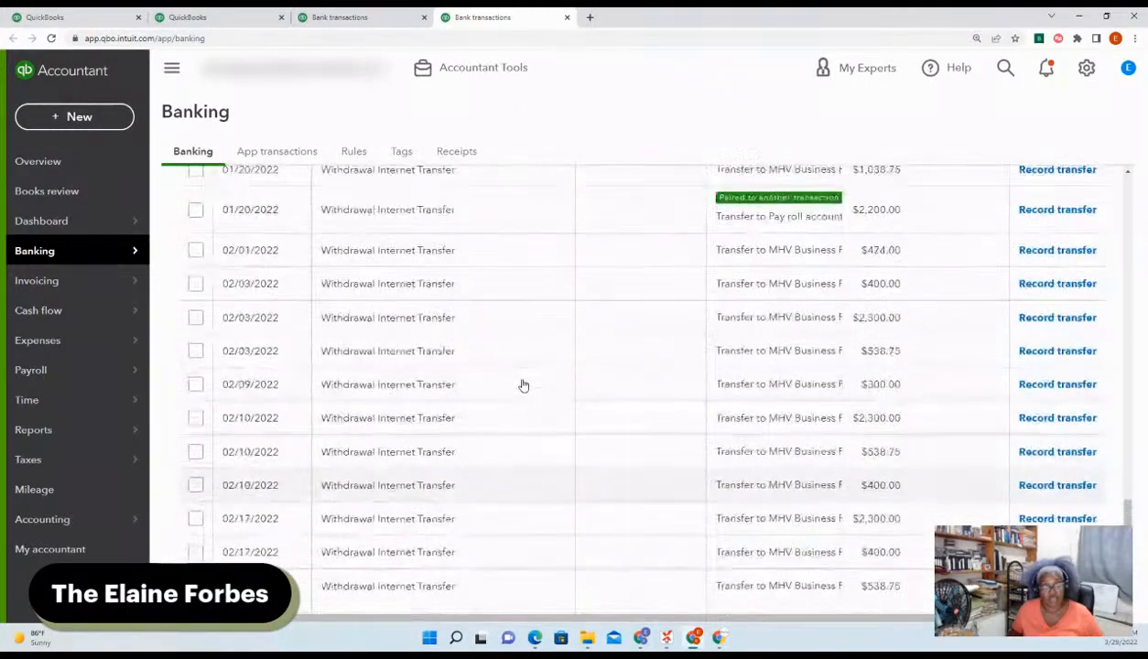
pyautogui.scroll(10, 523, 386)
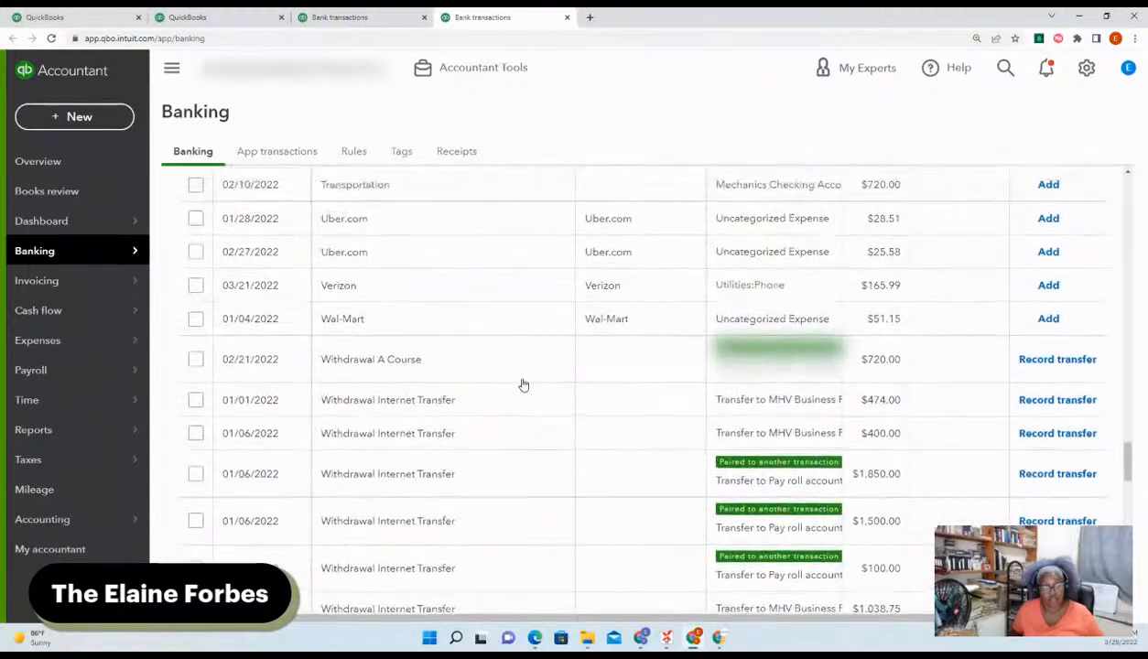
pyautogui.scroll(-2, 541, 400)
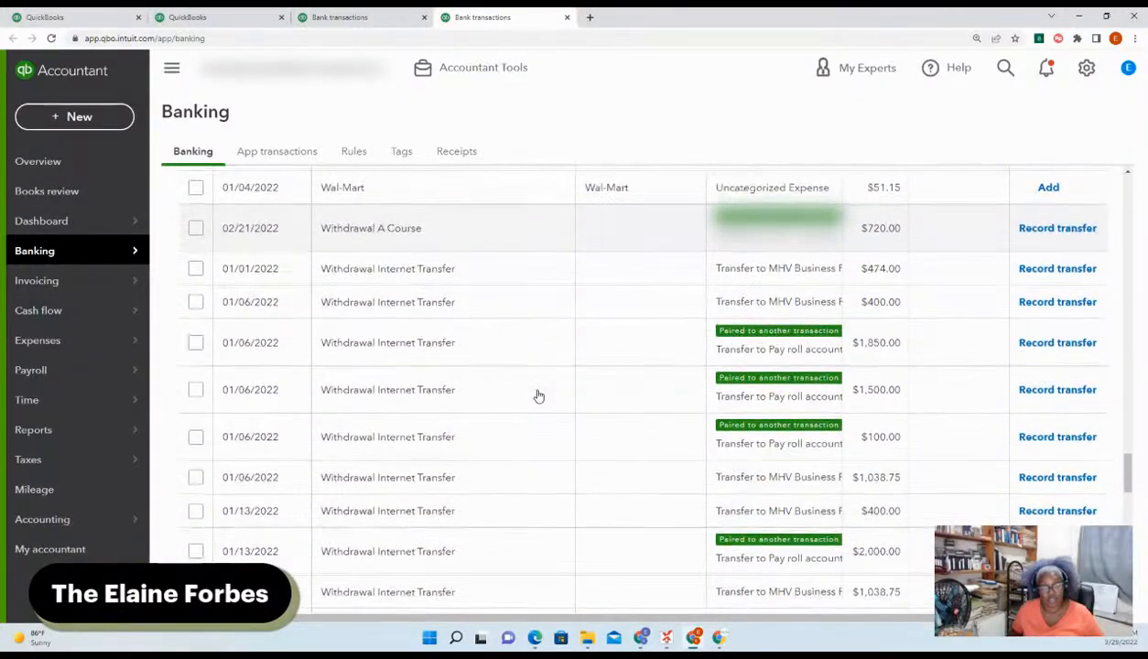
pyautogui.scroll(-3, 539, 395)
pyautogui.scroll(5, 537, 394)
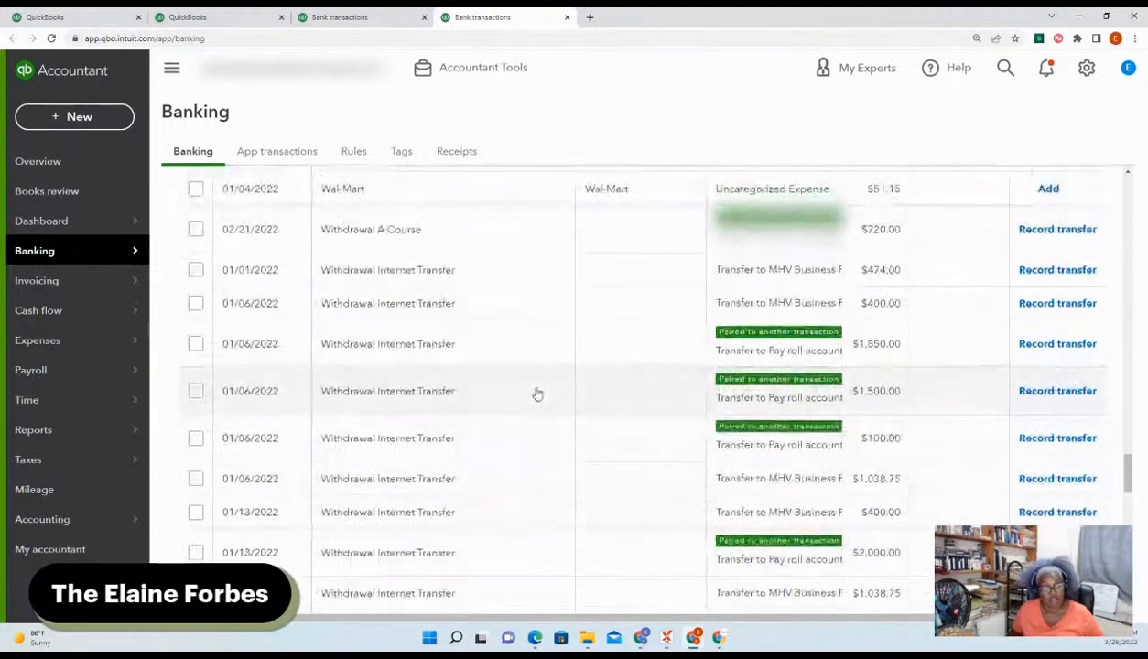
pyautogui.scroll(3, 537, 394)
pyautogui.scroll(2, 537, 394)
pyautogui.scroll(1, 538, 394)
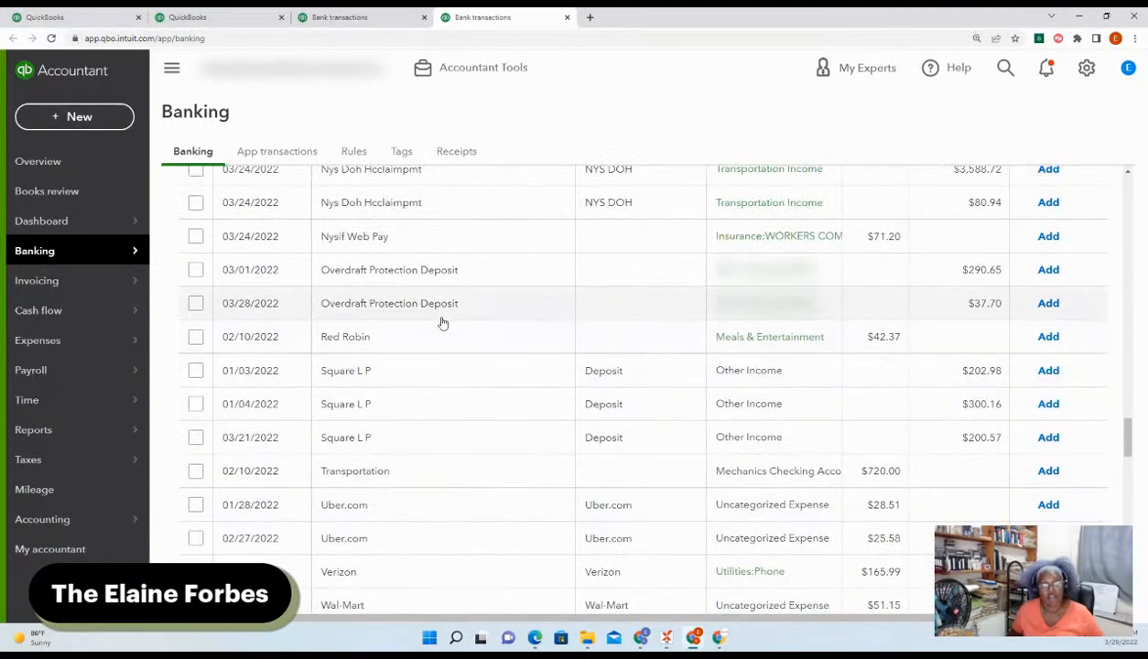
pyautogui.scroll(5, 468, 320)
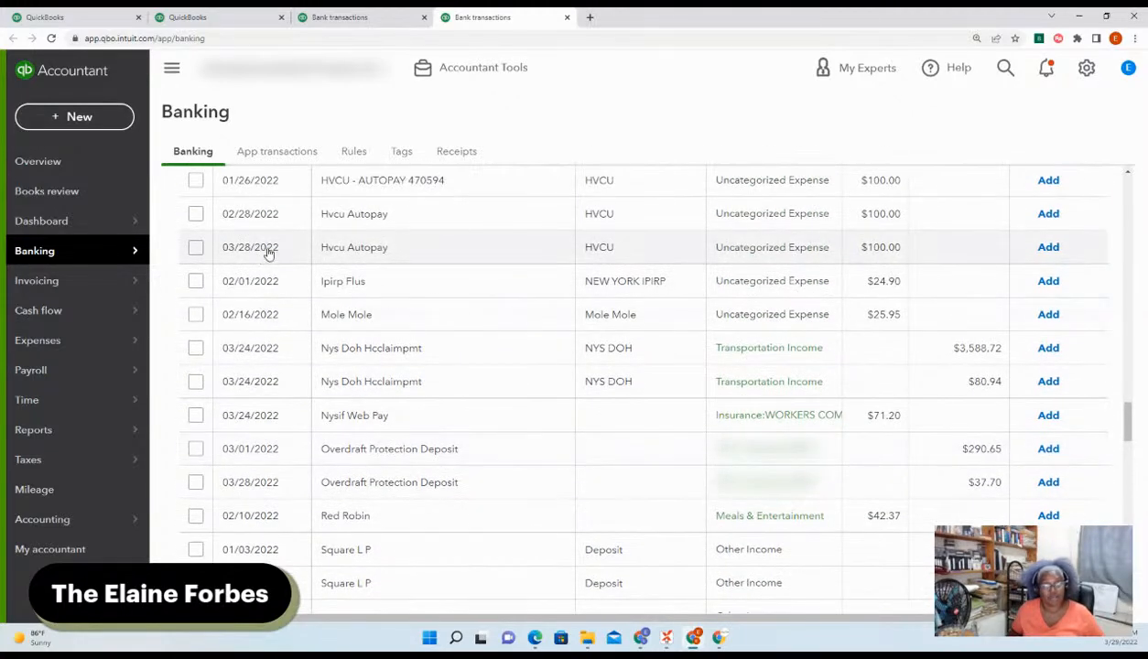
pyautogui.scroll(2, 270, 255)
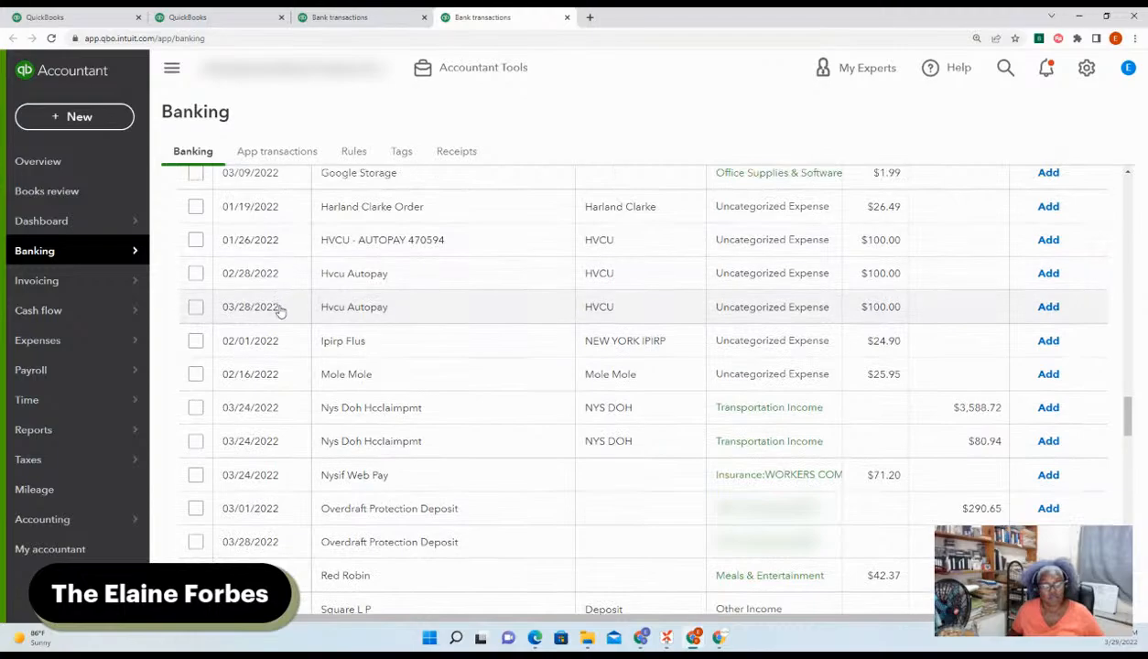
pyautogui.scroll(10, 249, 263)
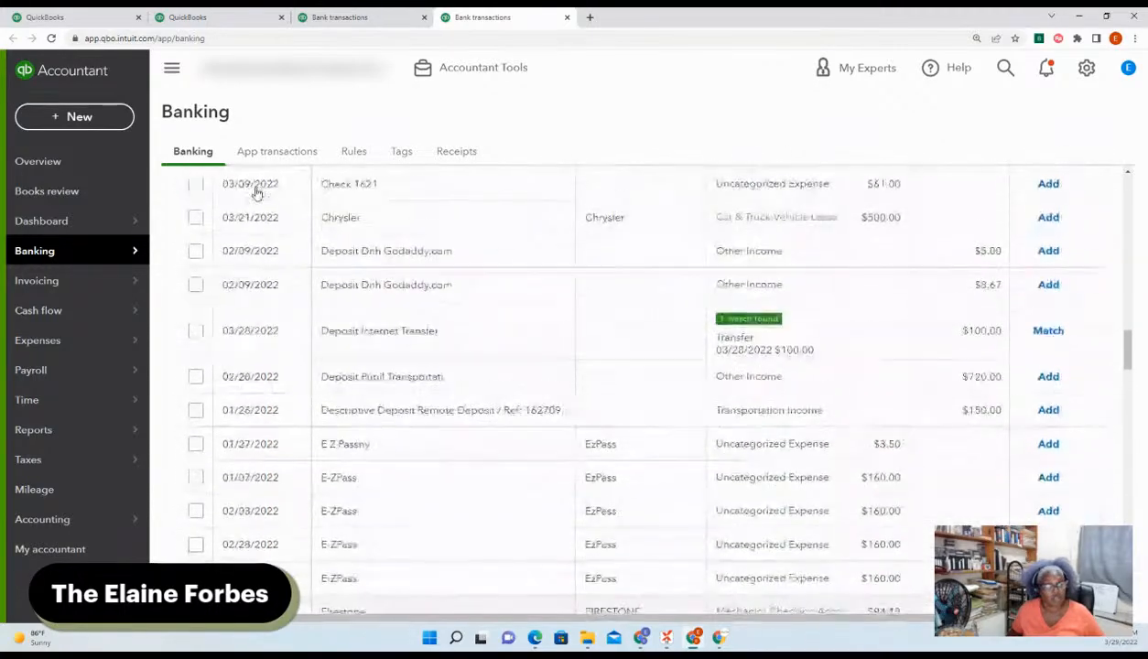
pyautogui.scroll(15, 257, 195)
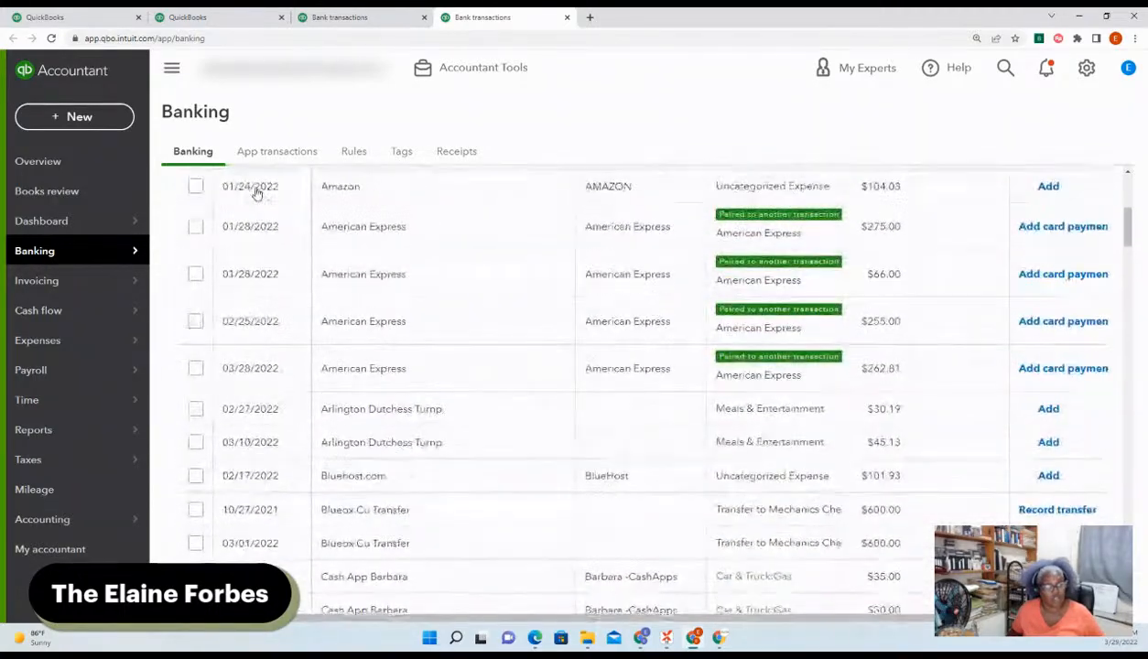
pyautogui.scroll(3, 257, 194)
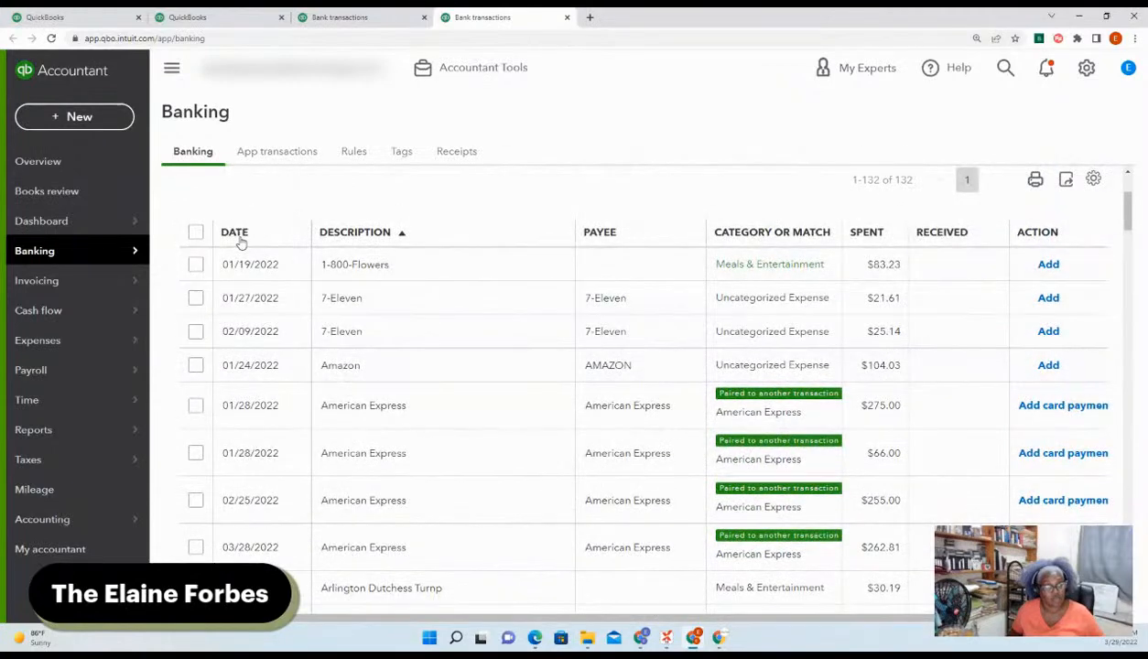
# Sort the transactions by date, check the 03/28/2022 Deposit Internet Transfer of $100.00, and match it to the recorded transfer.
pyautogui.click(238, 234)
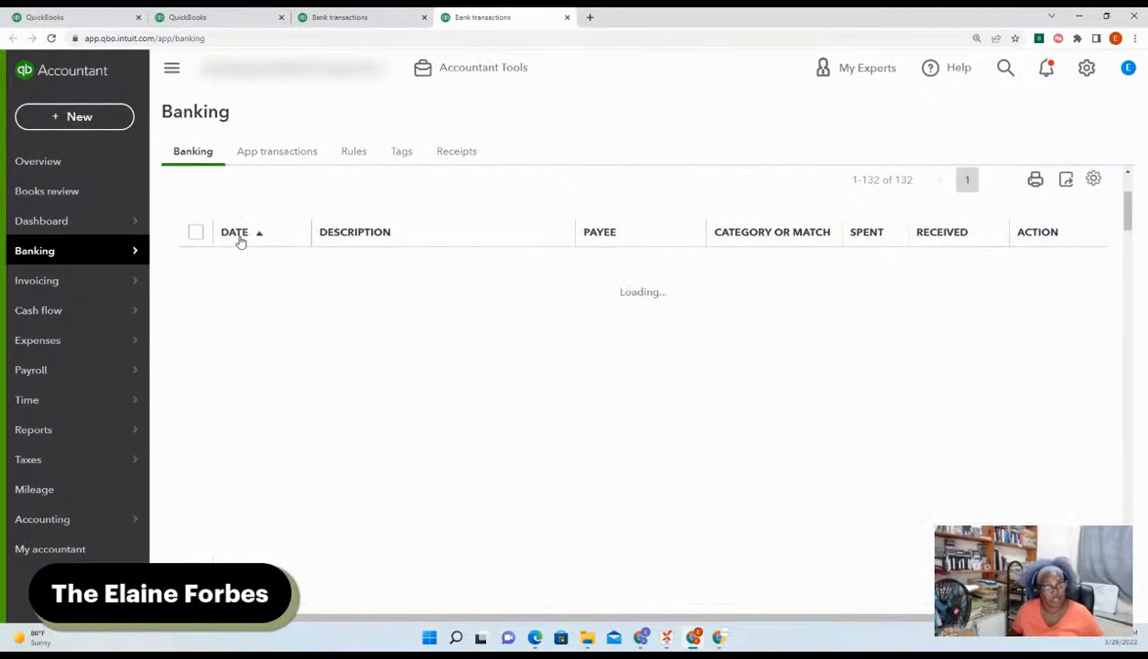
pyautogui.scroll(-8, 682, 389)
pyautogui.scroll(-15, 1145, 343)
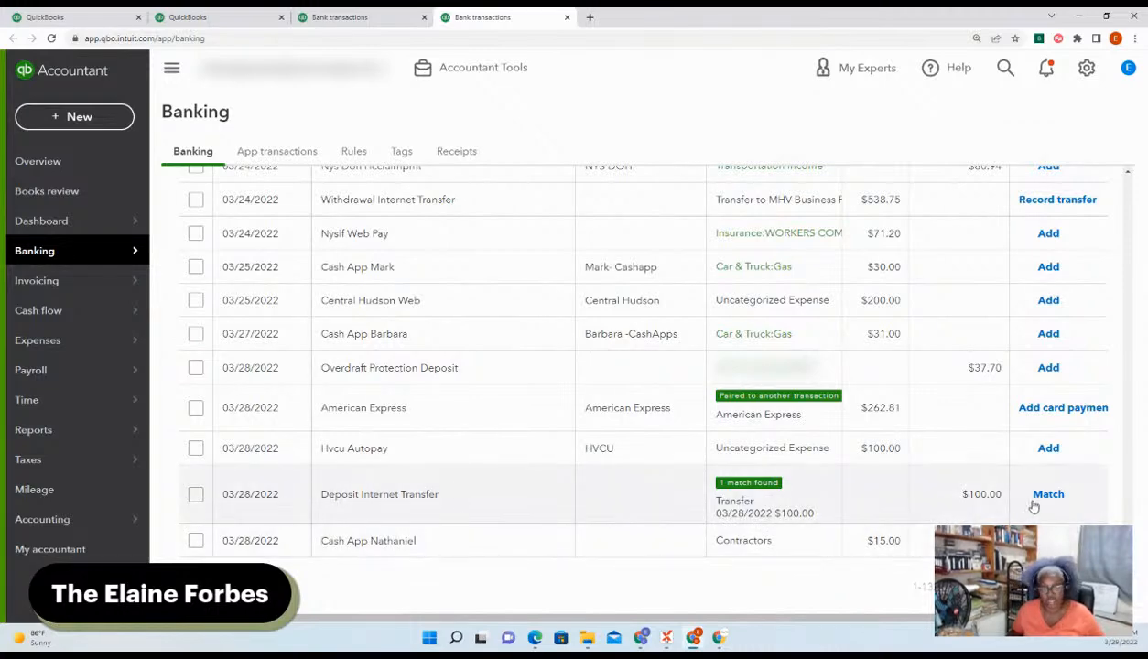
pyautogui.click(509, 495)
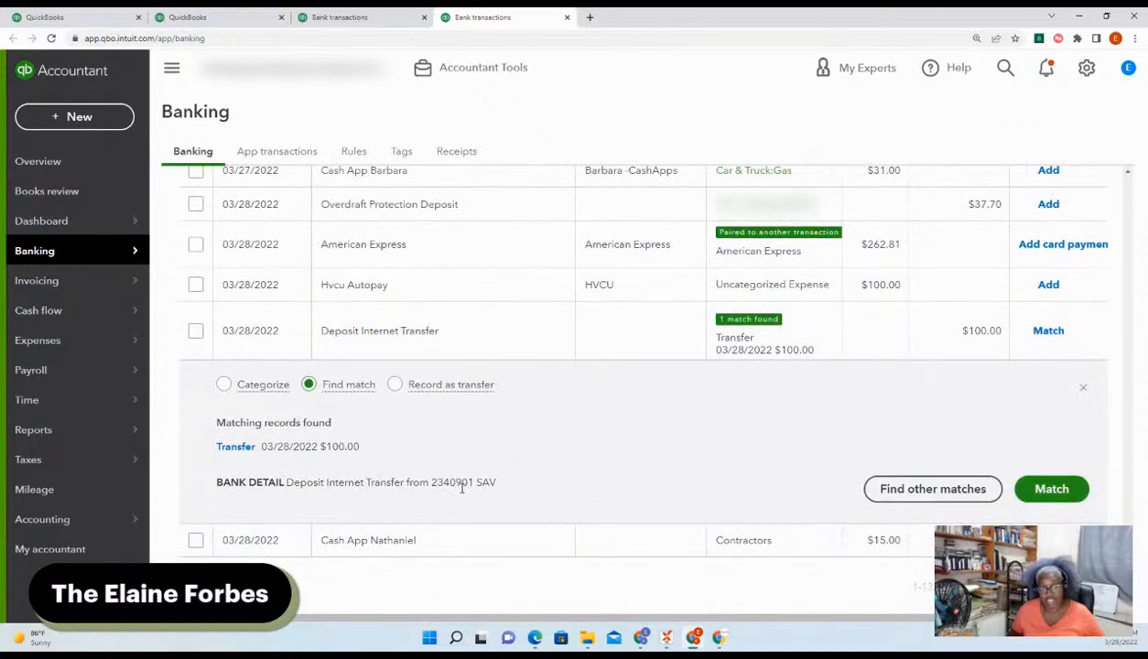
pyautogui.click(1082, 390)
pyautogui.click(1049, 496)
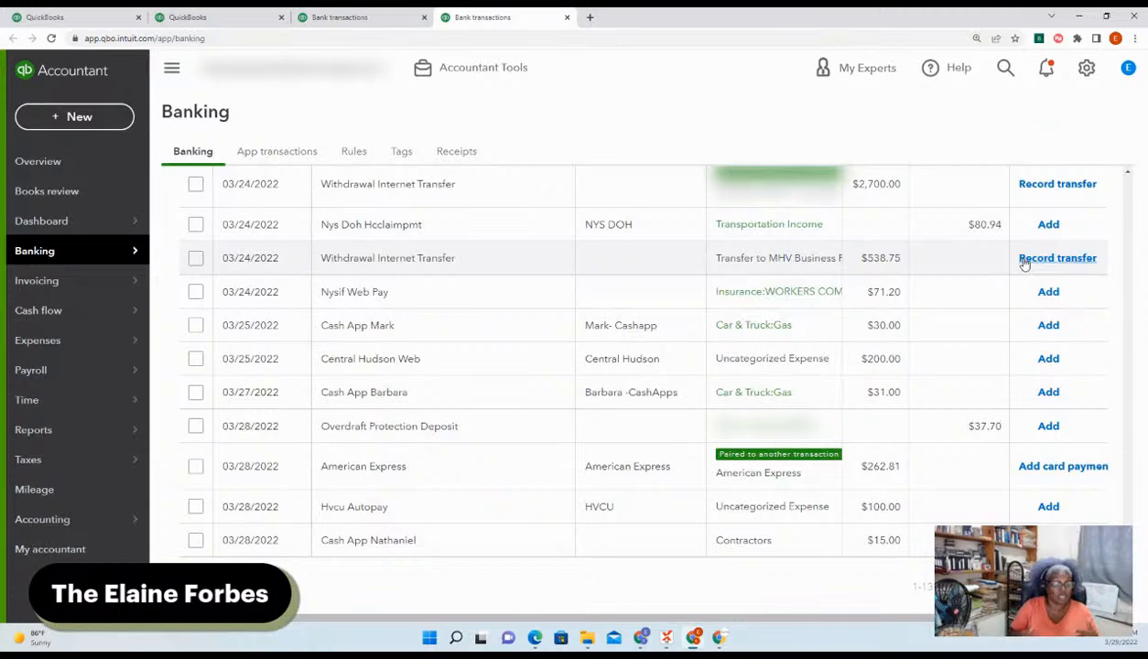
pyautogui.scroll(1, 759, 333)
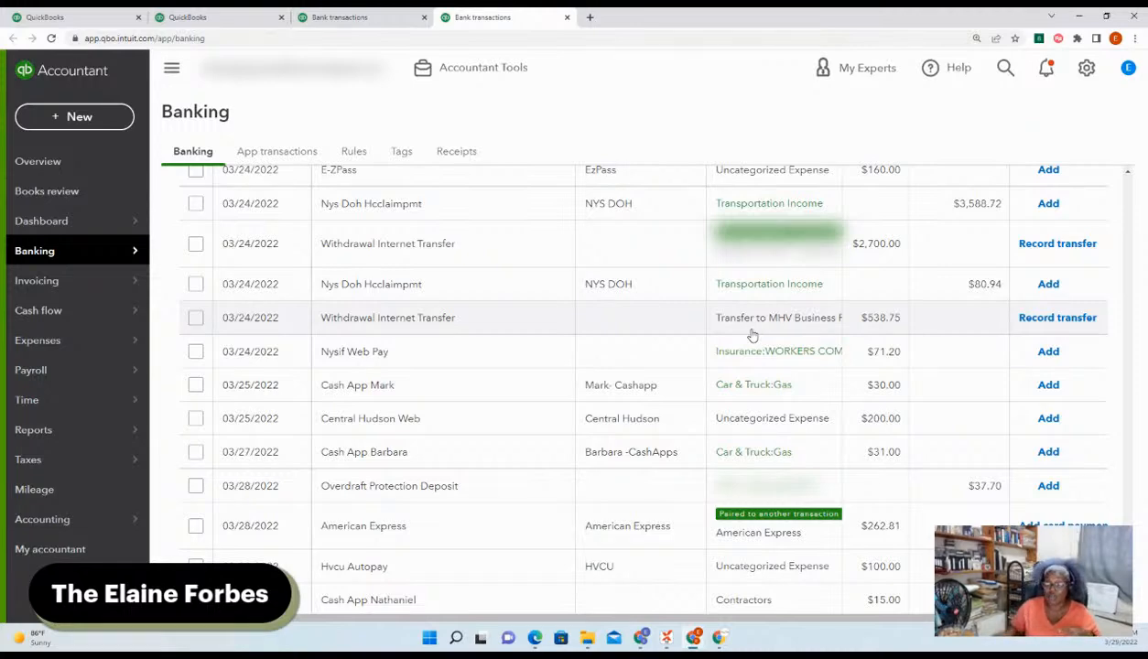
pyautogui.scroll(1, 752, 335)
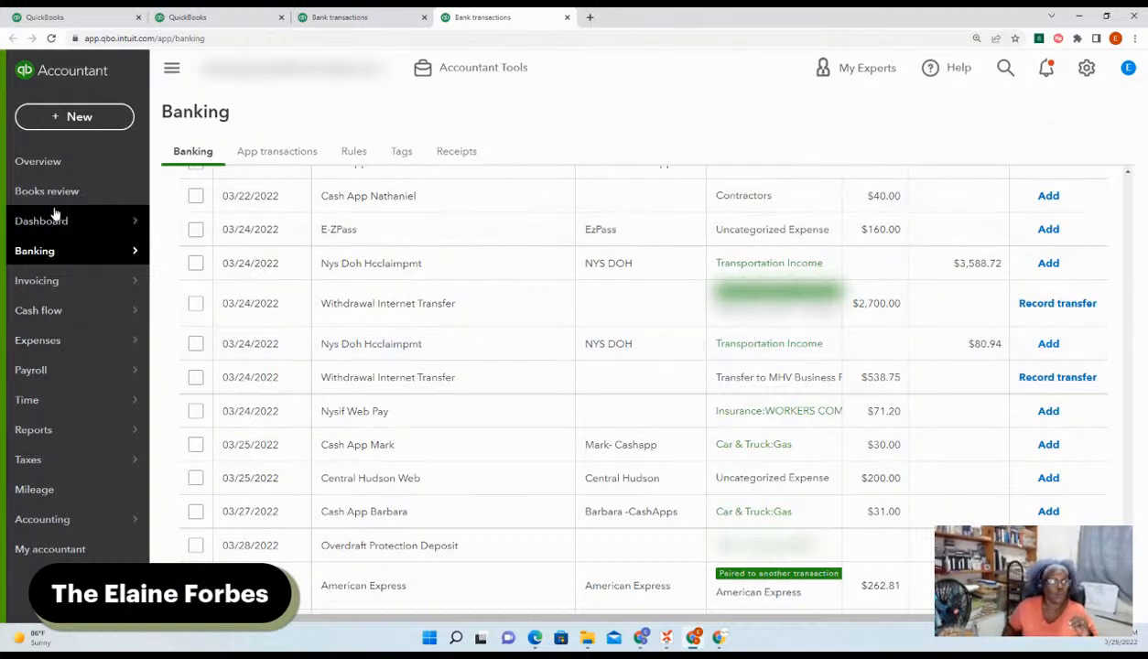
# Start a new manual transfer with funds going from the MHV Savings account to MHV Business Free Checking.
pyautogui.click(77, 119)
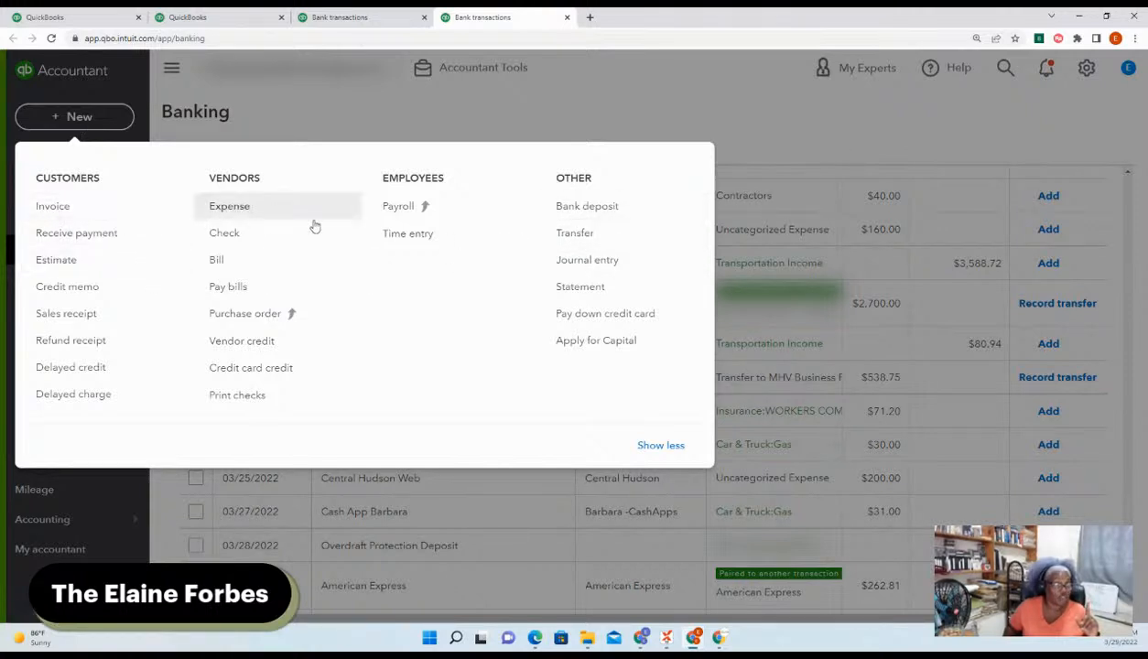
pyautogui.click(578, 236)
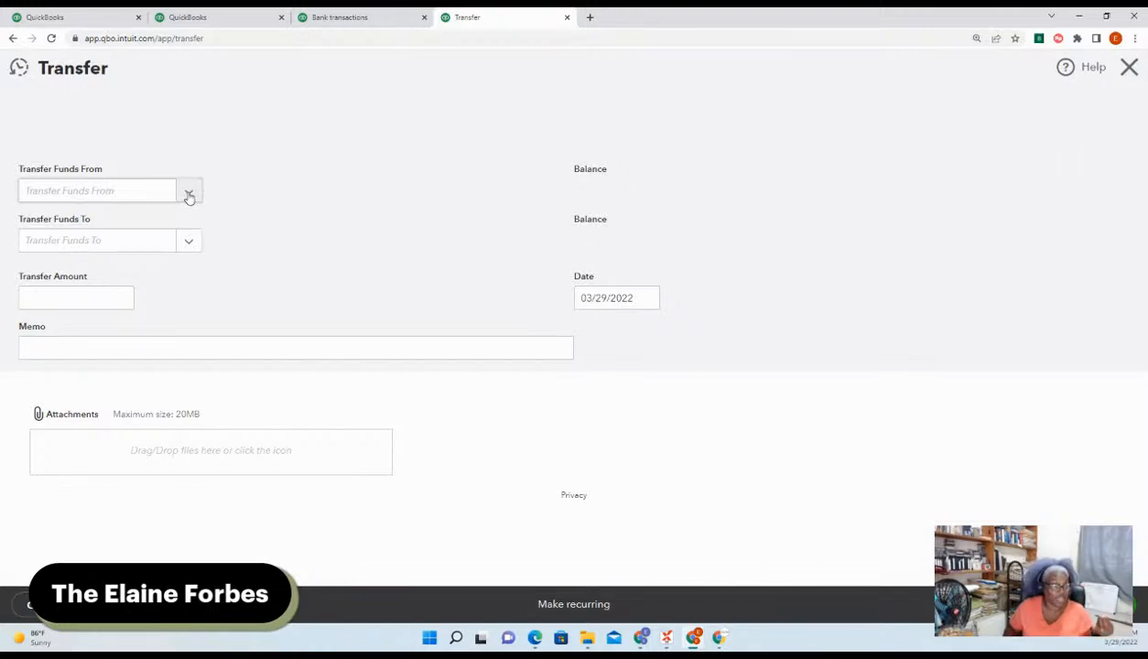
pyautogui.click(189, 194)
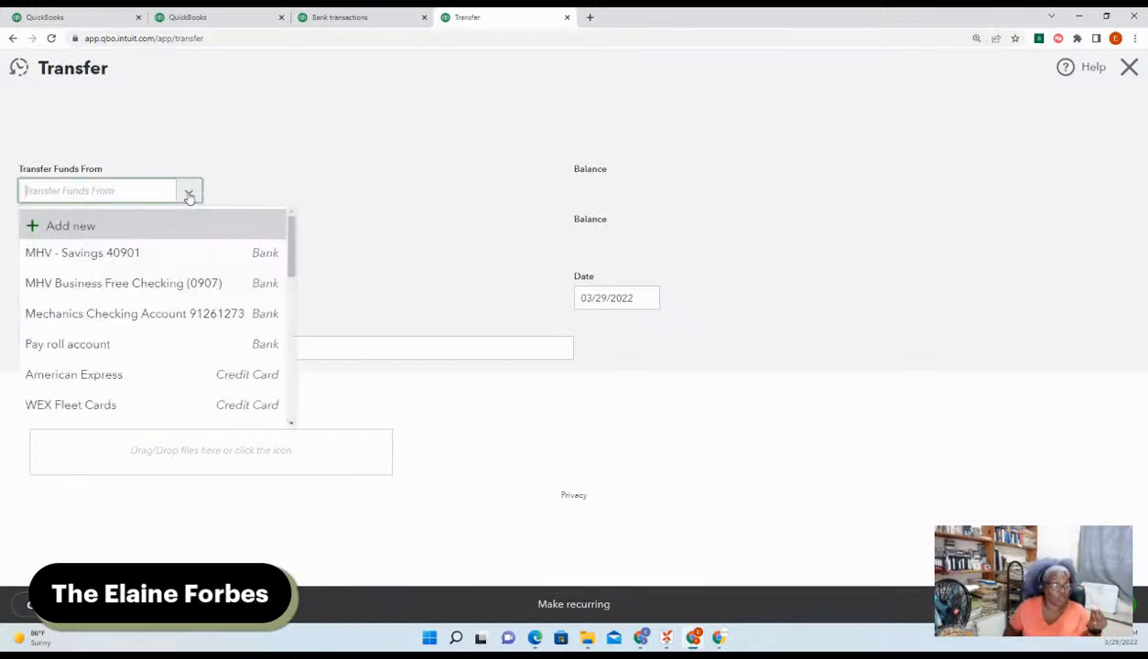
pyautogui.click(142, 256)
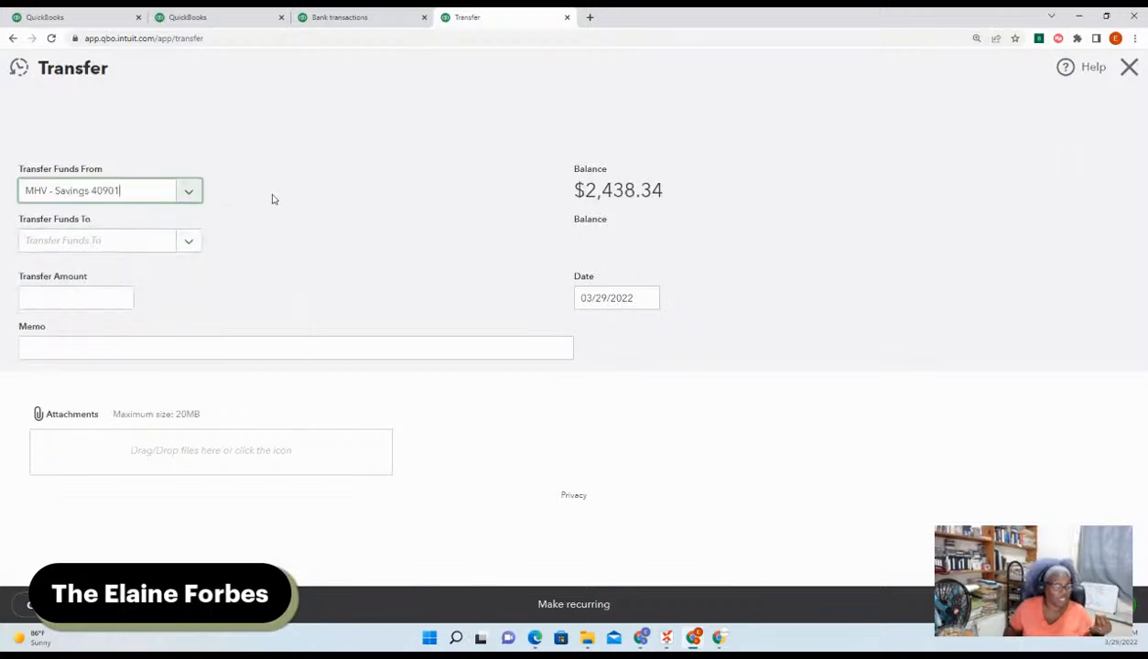
pyautogui.click(189, 245)
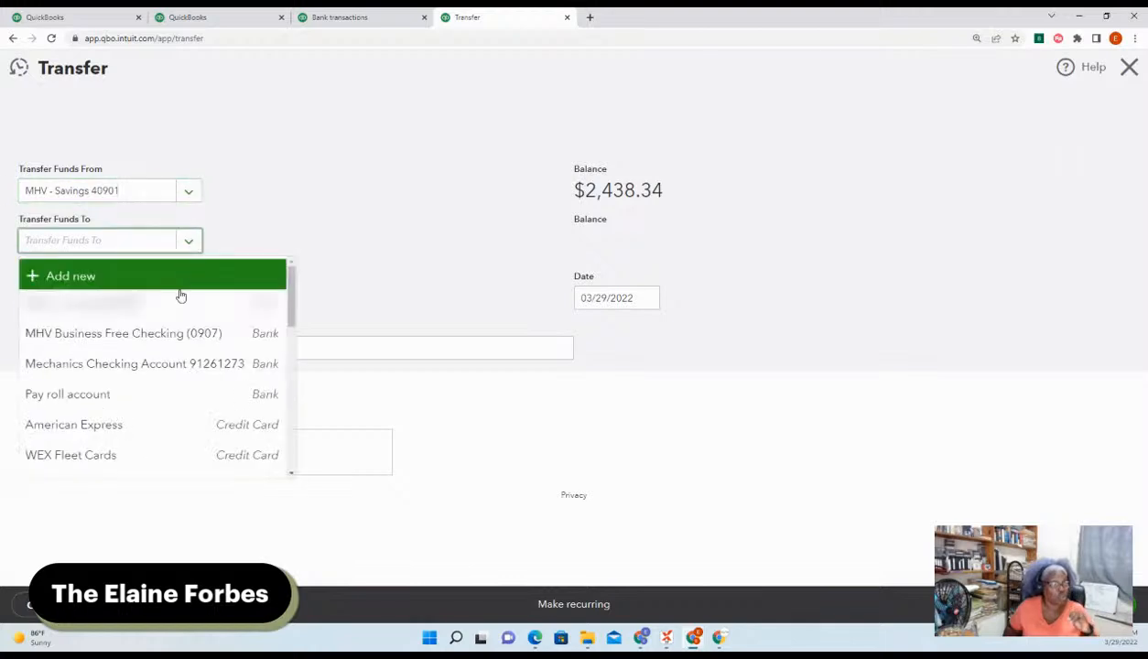
pyautogui.click(168, 336)
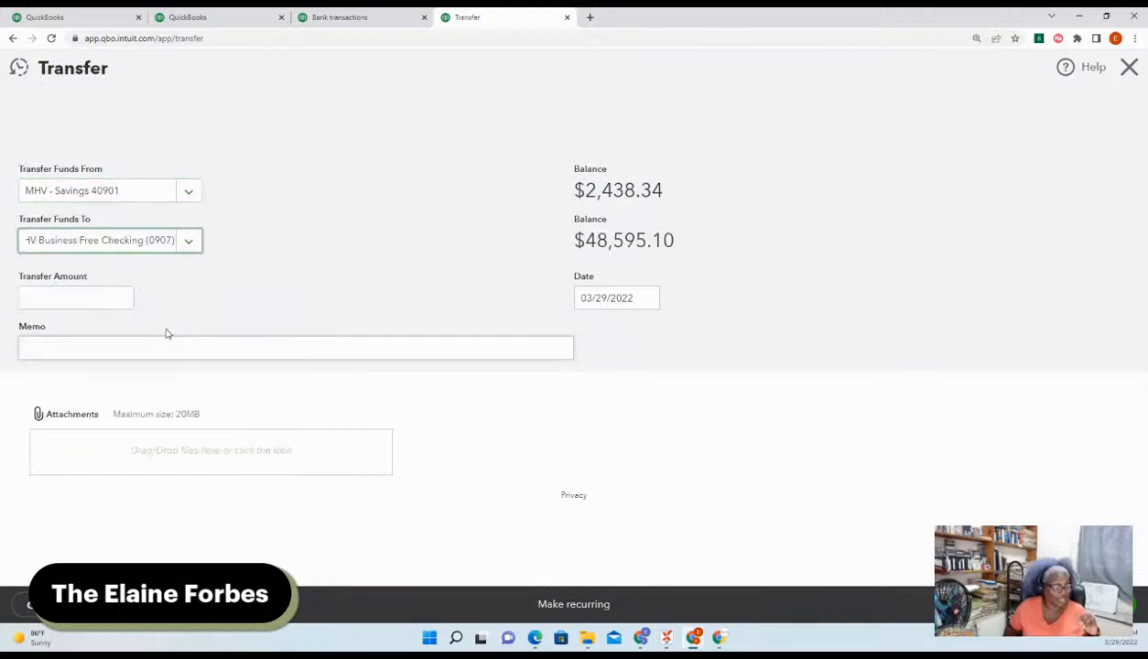
# Set the transfer amount to 200 and close the transfer form without saving.
pyautogui.click(53, 347)
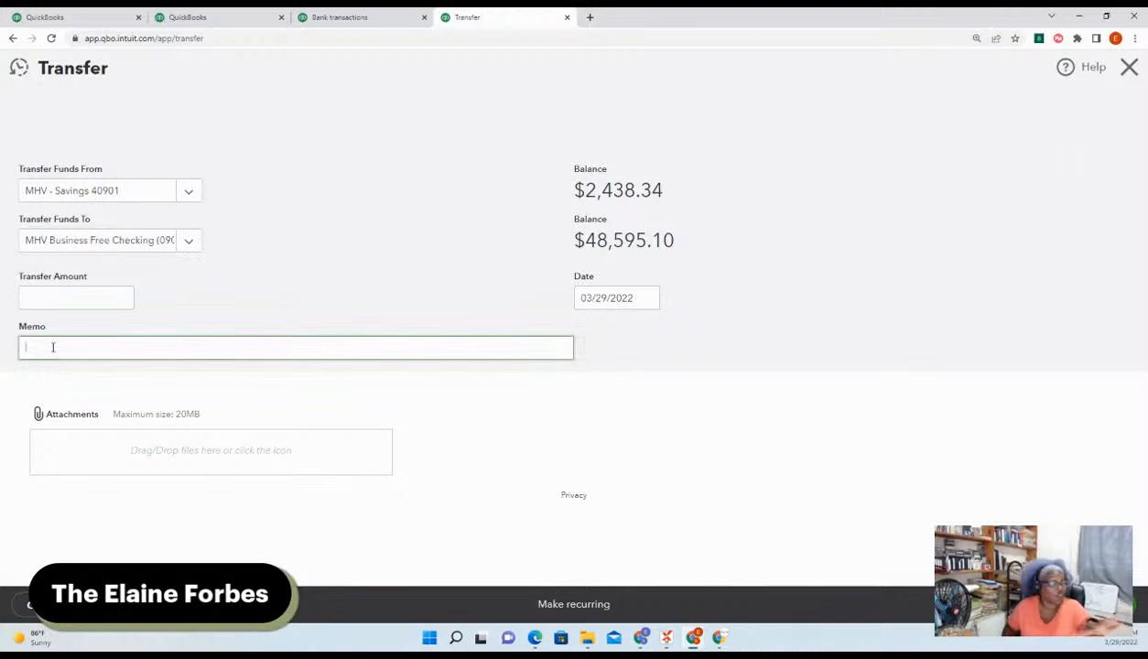
pyautogui.click(79, 296)
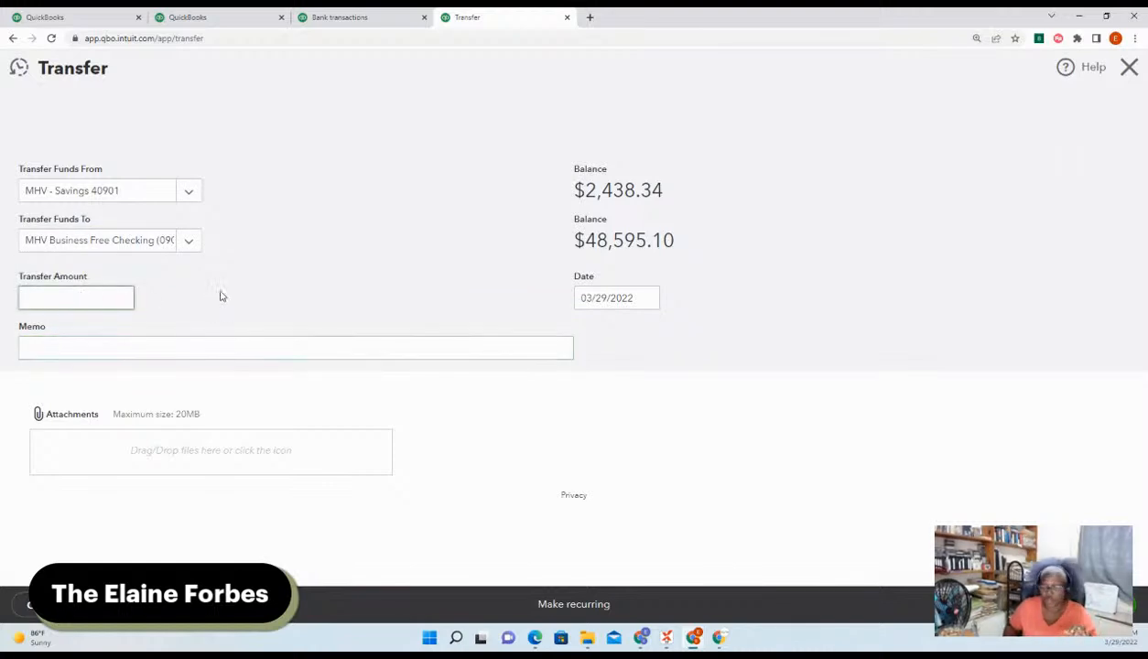
pyautogui.write('200')
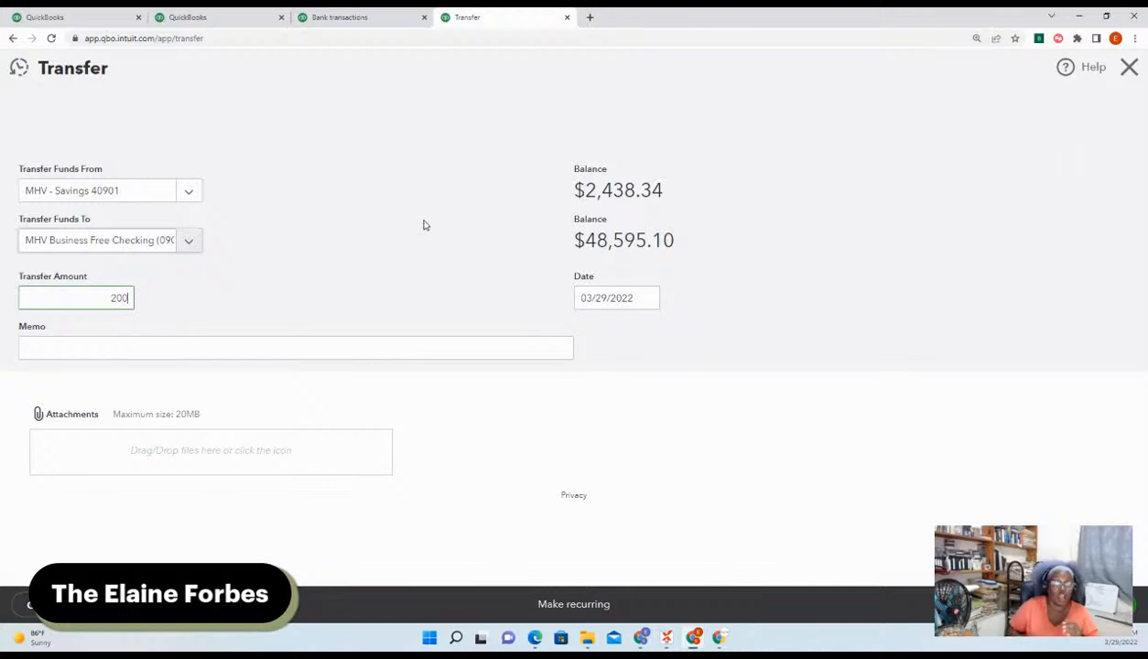
pyautogui.click(1129, 67)
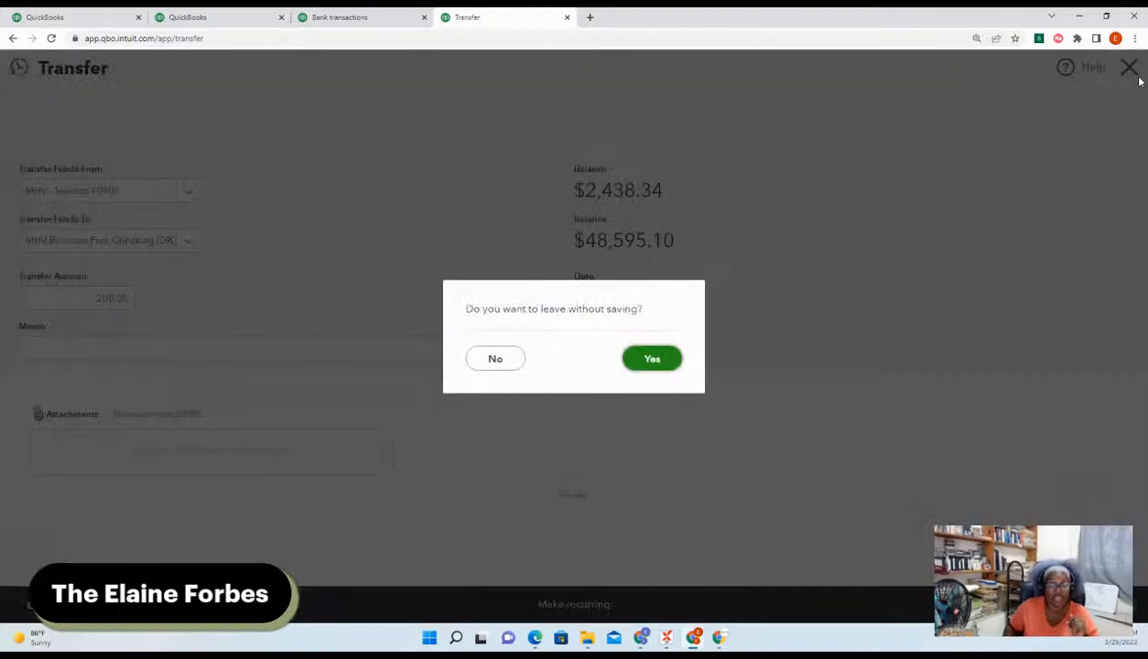
pyautogui.click(653, 359)
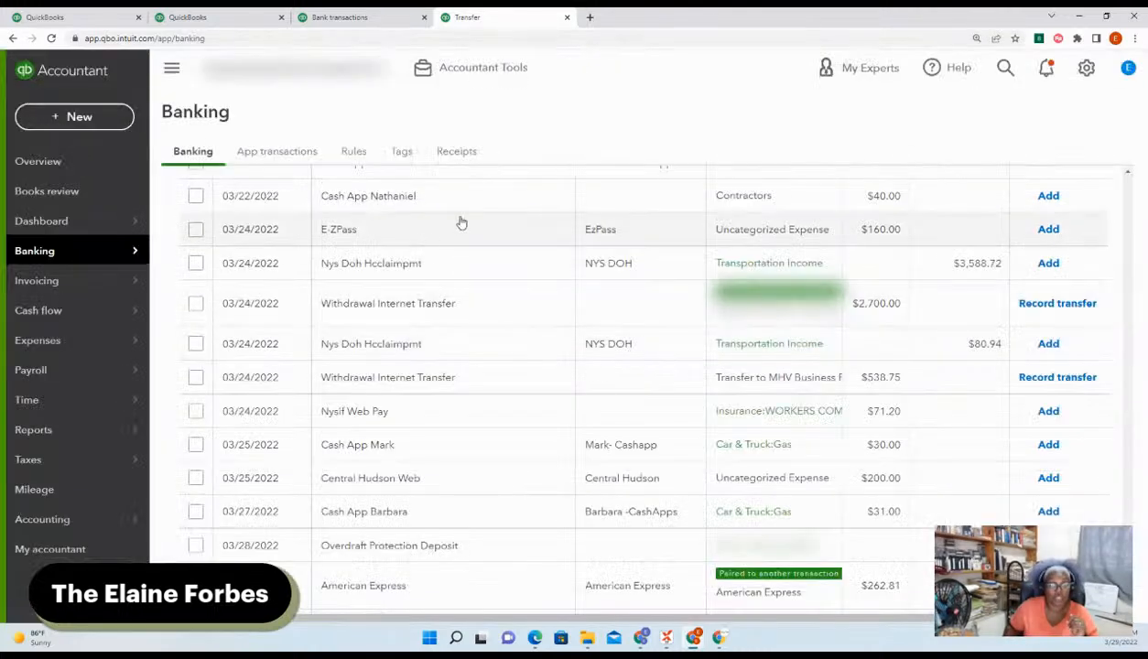
# Leave the client's company for the accounting practice's own books and open its bank transactions.
pyautogui.scroll(-2, 1044, 441)
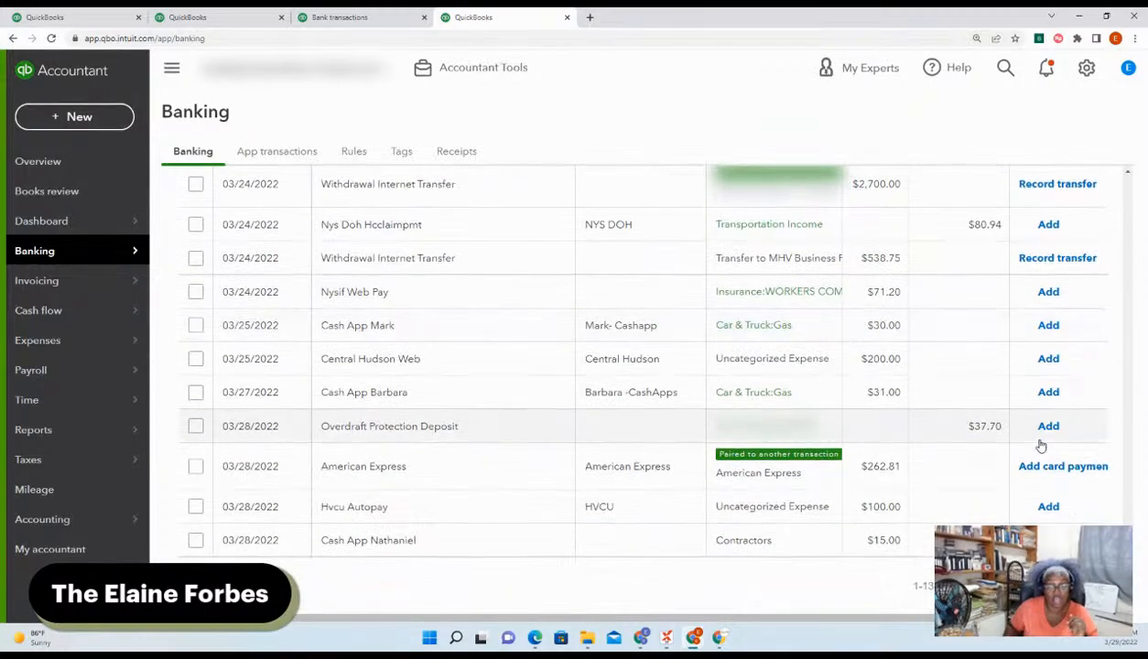
pyautogui.scroll(2, 1041, 446)
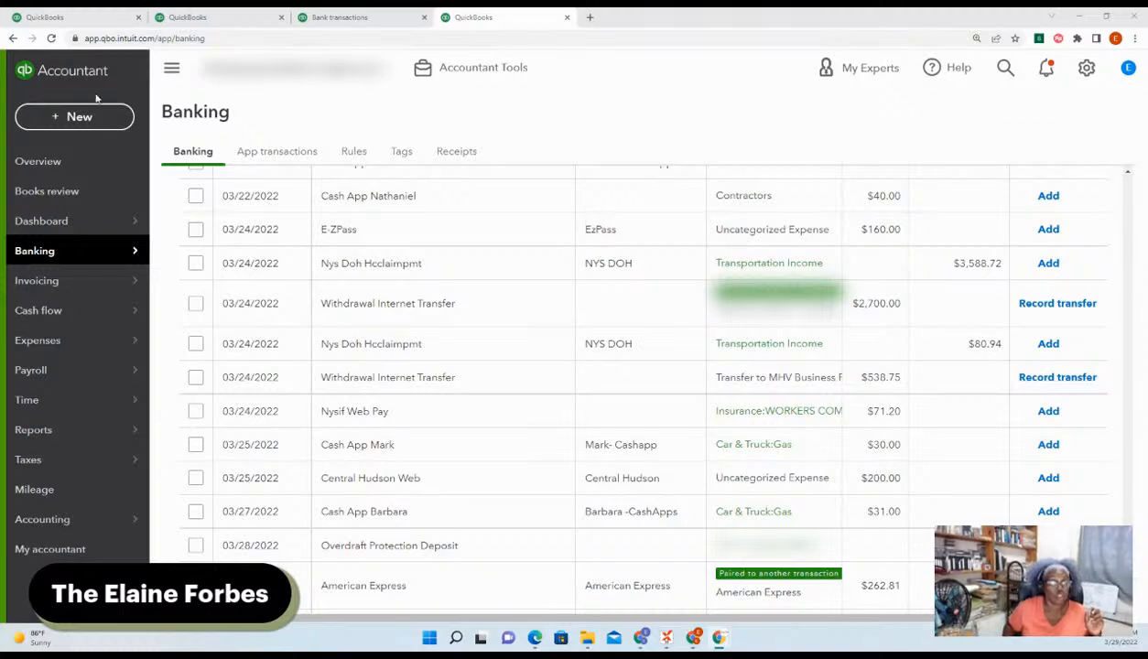
pyautogui.click(220, 24)
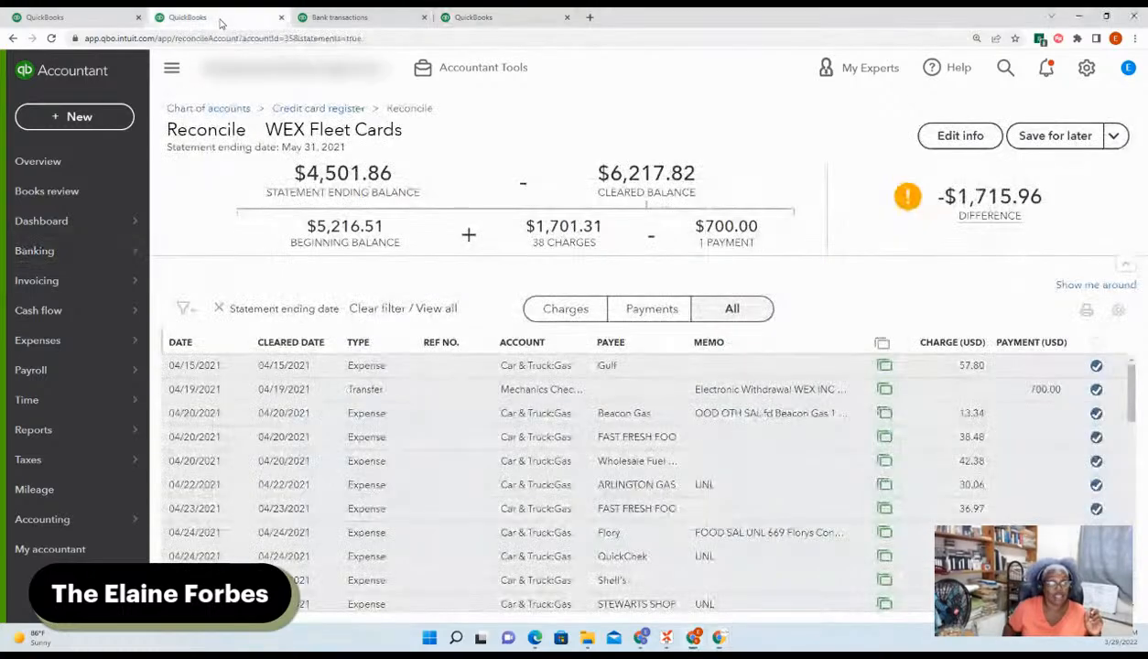
pyautogui.click(53, 78)
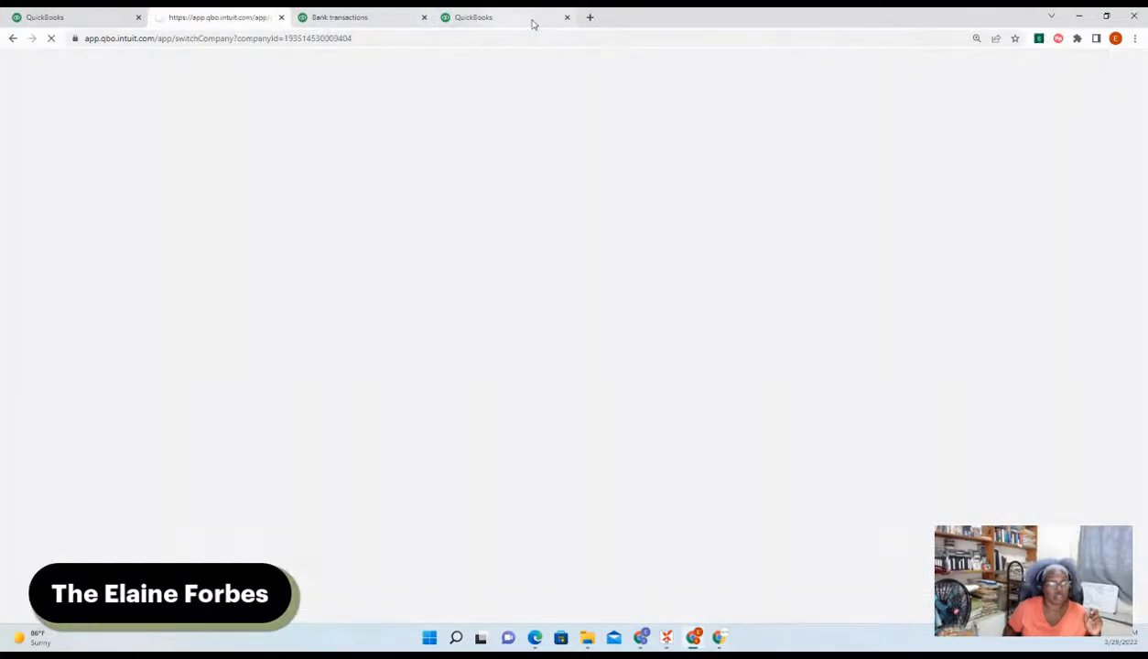
pyautogui.click(590, 16)
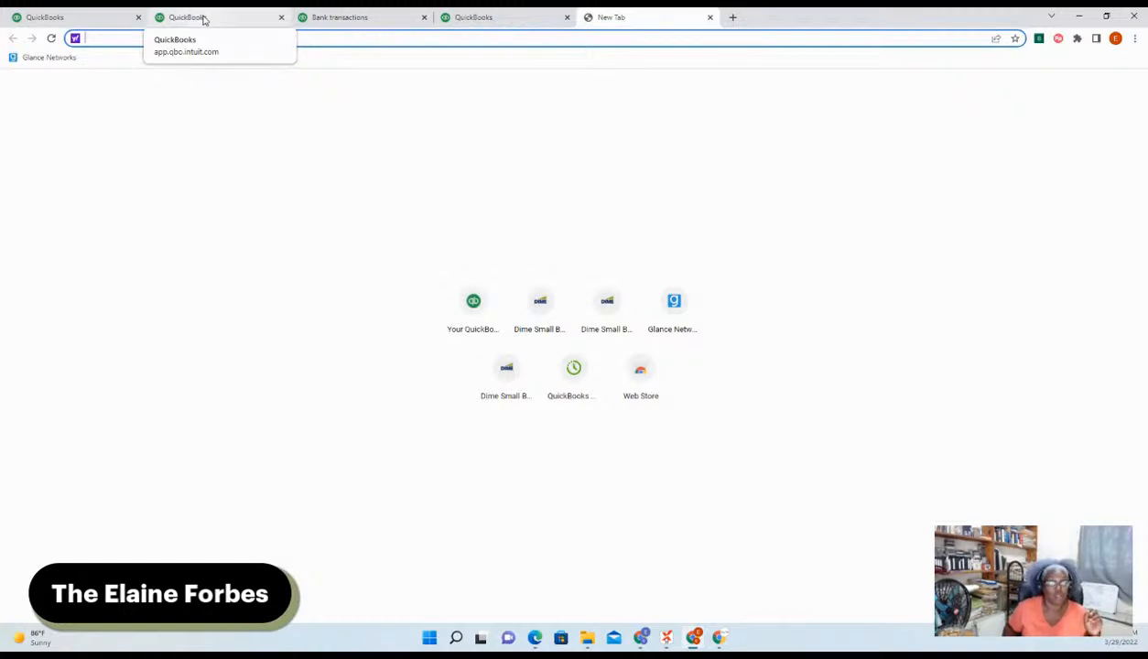
pyautogui.click(203, 20)
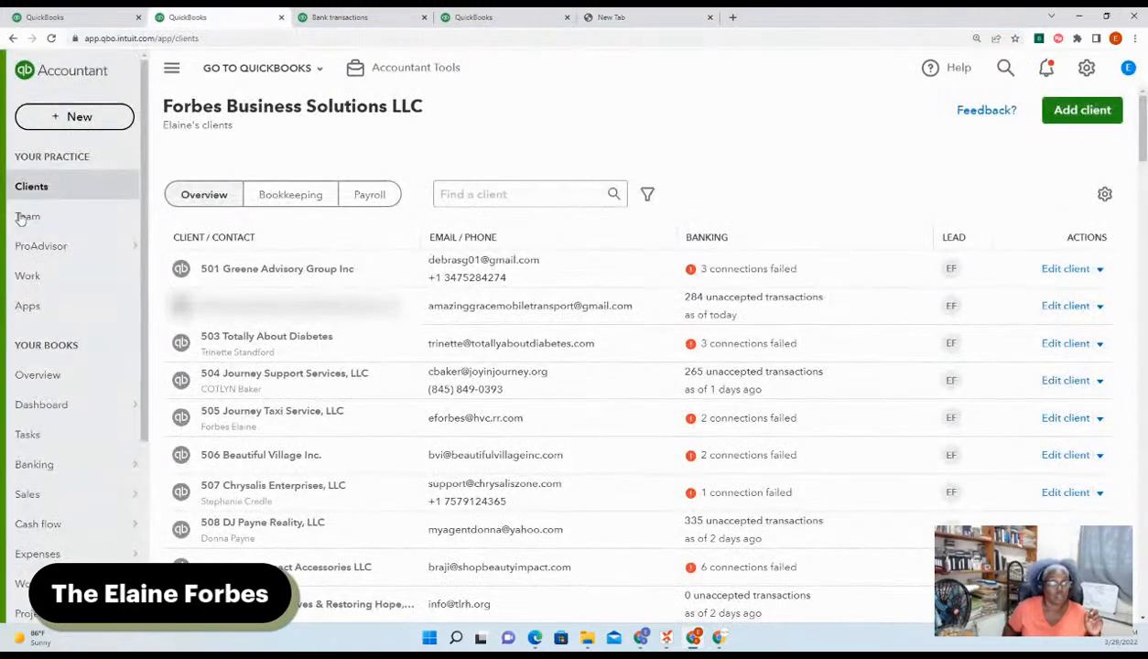
pyautogui.click(55, 466)
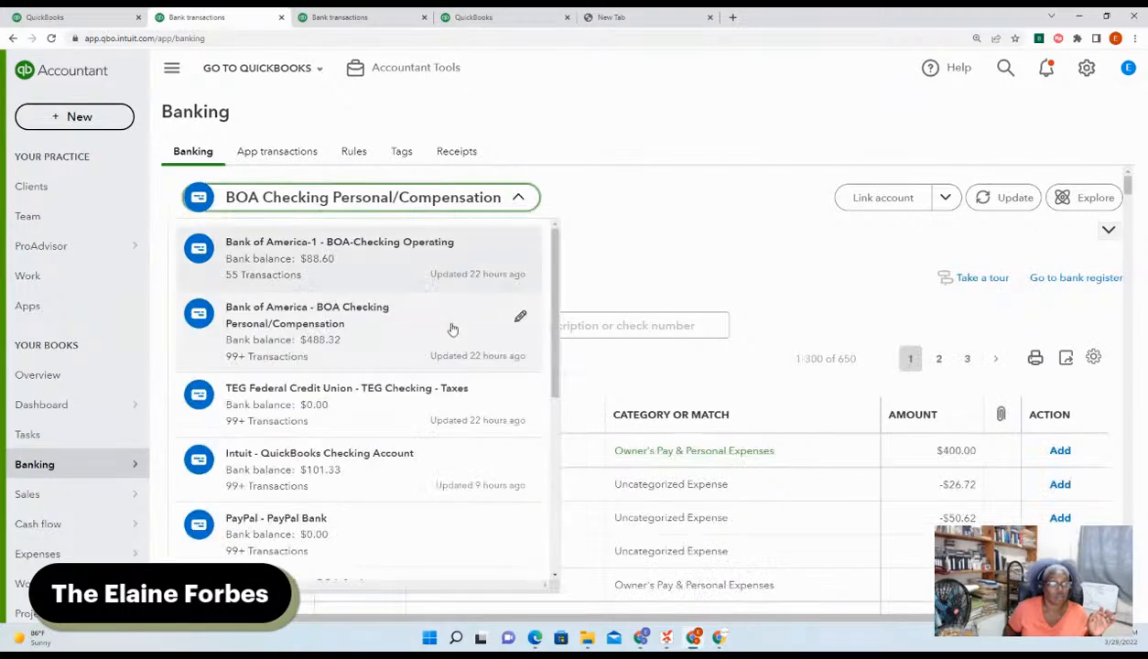
# Show the PayPal Bank account's transactions for review and filter them to This year.
pyautogui.scroll(-3, 449, 330)
pyautogui.click(426, 298)
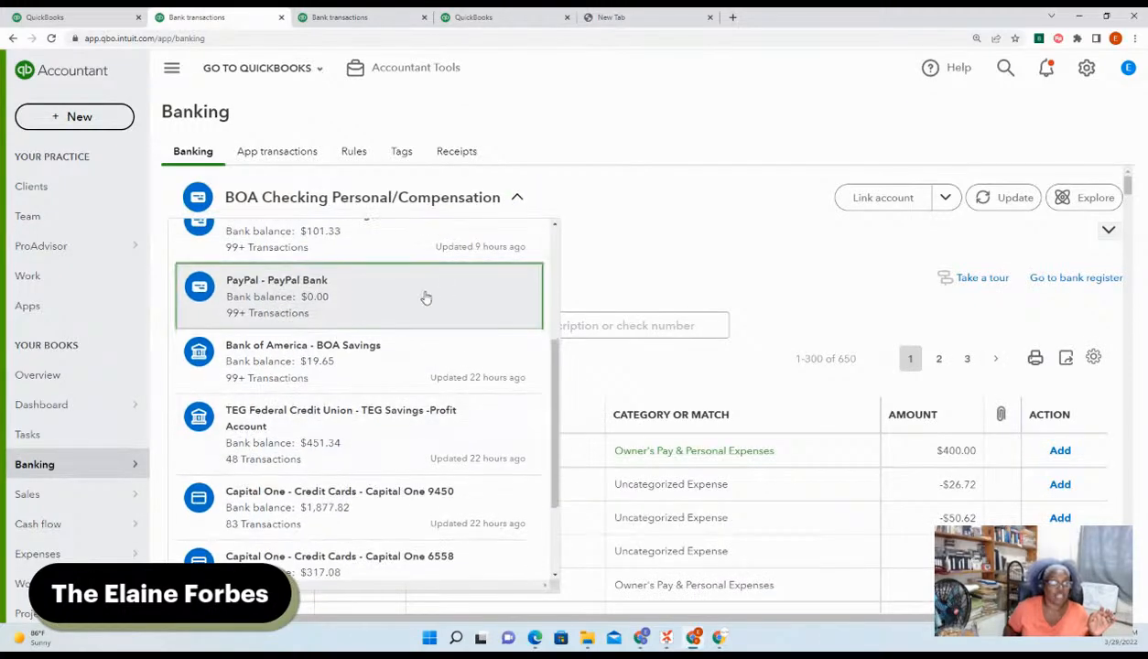
pyautogui.click(425, 298)
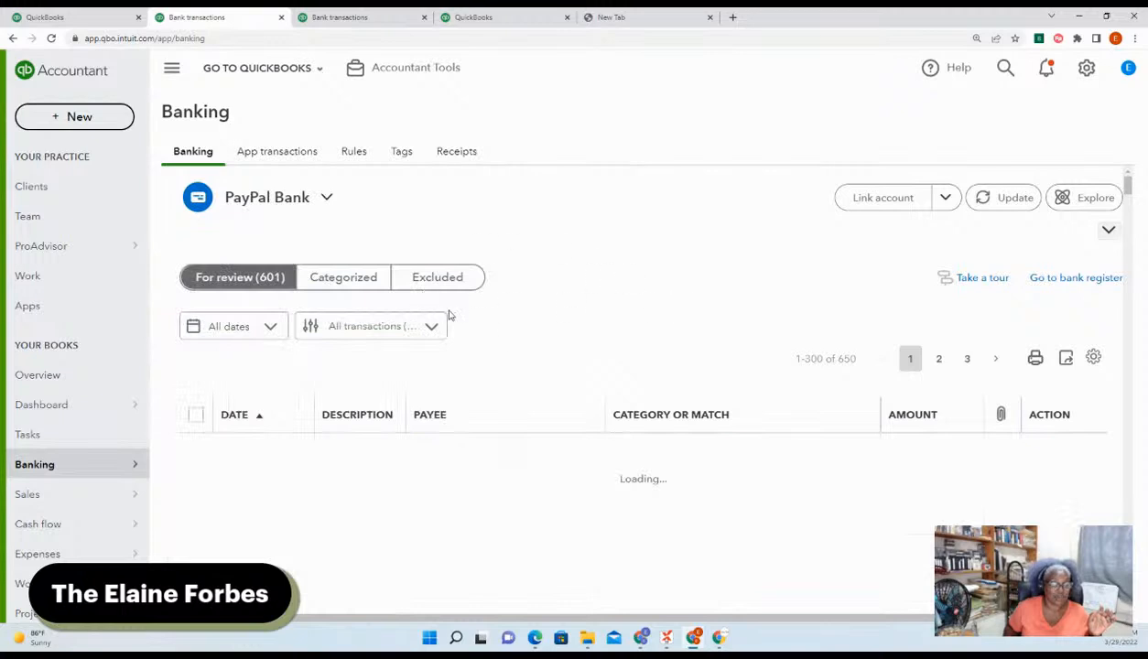
pyautogui.click(269, 328)
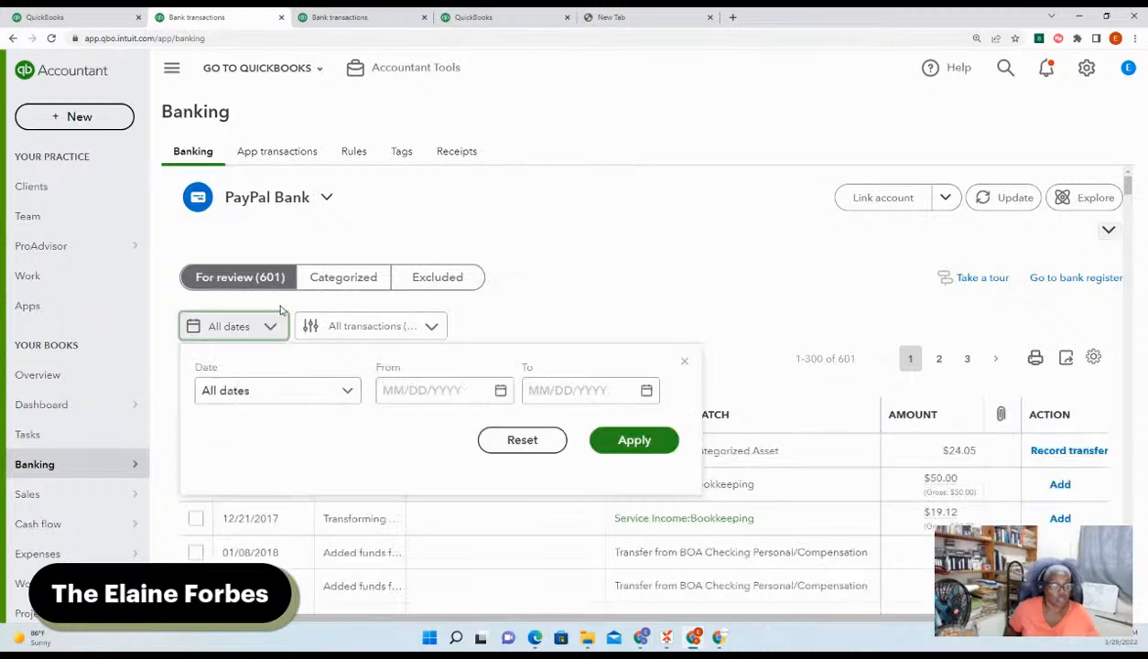
pyautogui.click(328, 394)
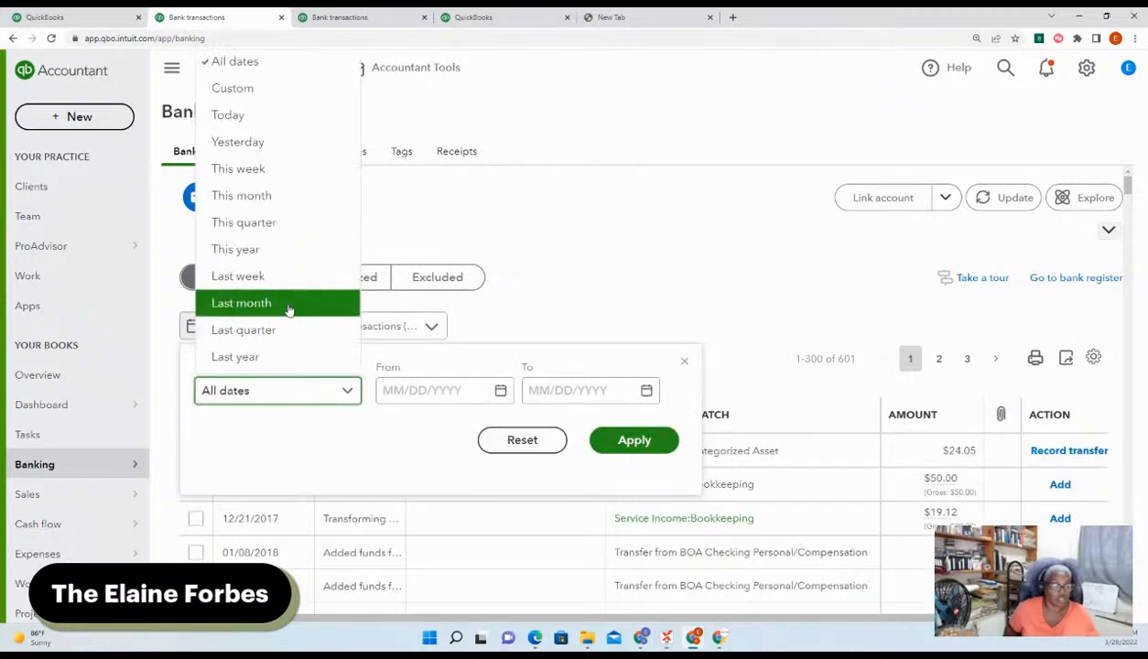
pyautogui.click(275, 251)
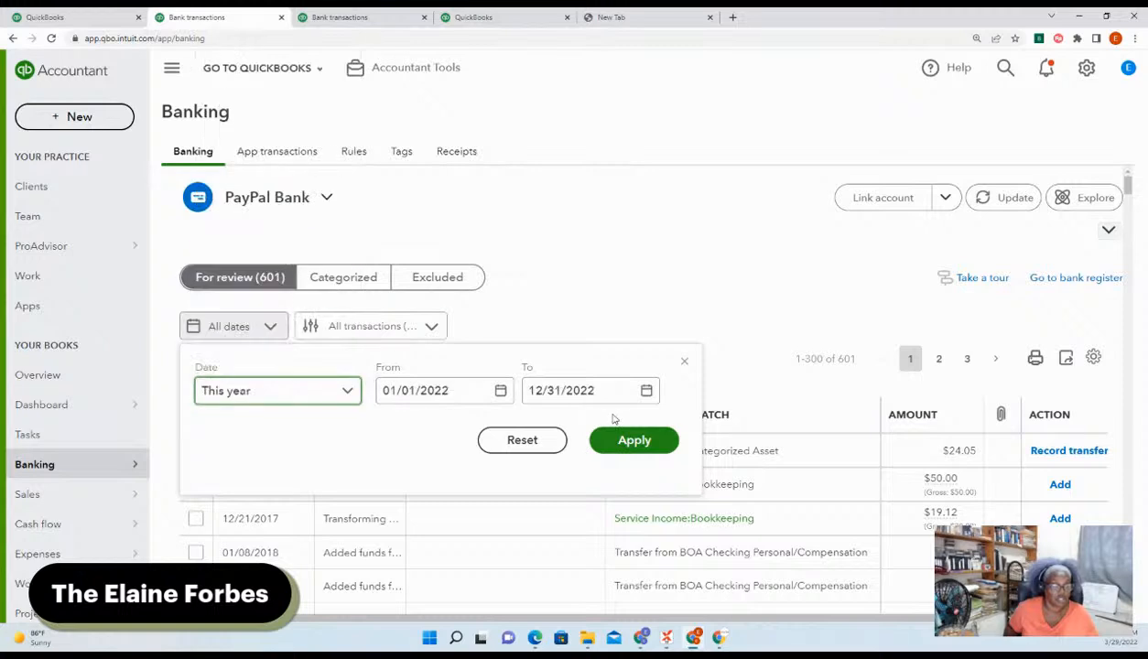
pyautogui.click(634, 440)
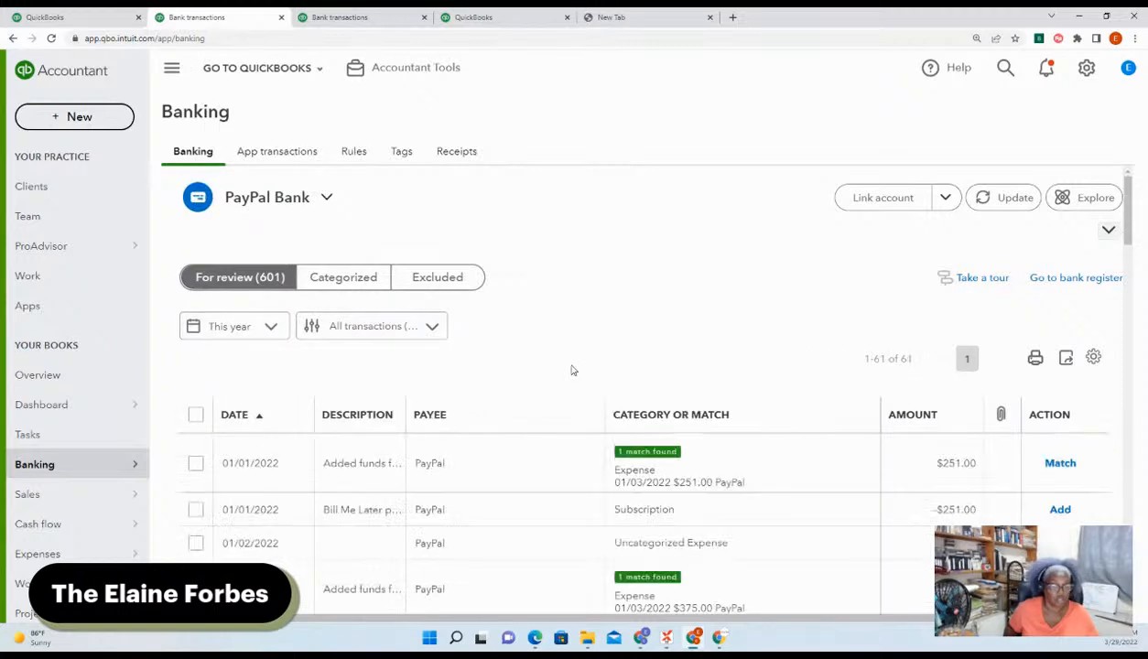
# Look through this year's PayPal Bank transactions, comparing added-funds entries, expenses and suggested matches.
pyautogui.scroll(-2, 567, 371)
pyautogui.scroll(-2, 567, 371)
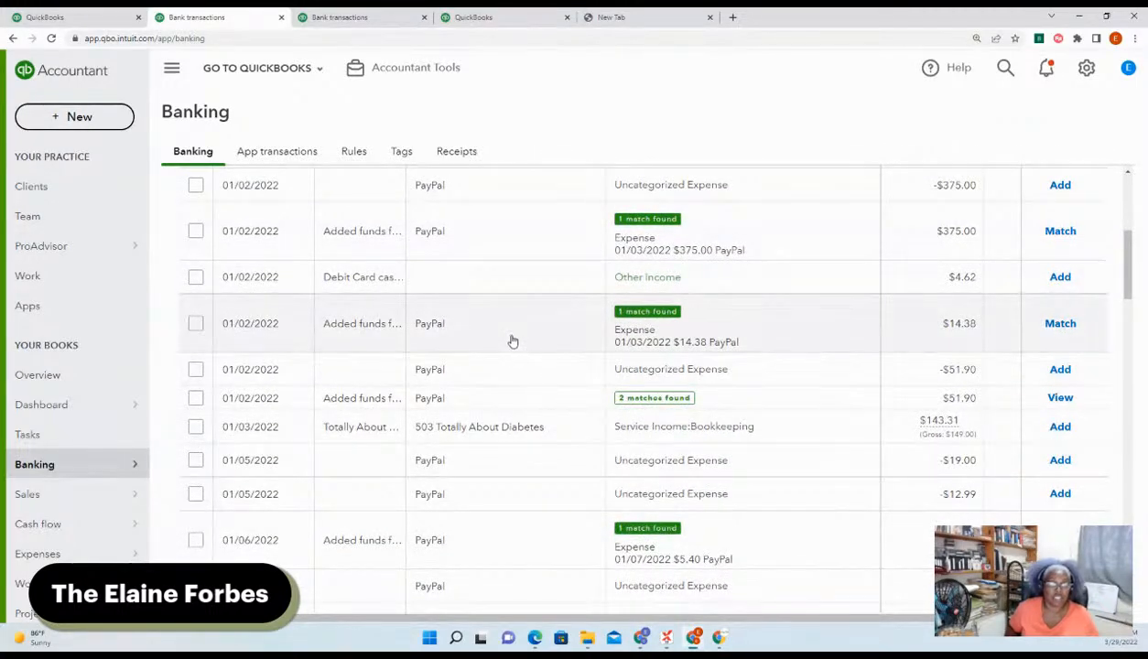
pyautogui.scroll(-1, 513, 341)
pyautogui.scroll(-2, 513, 342)
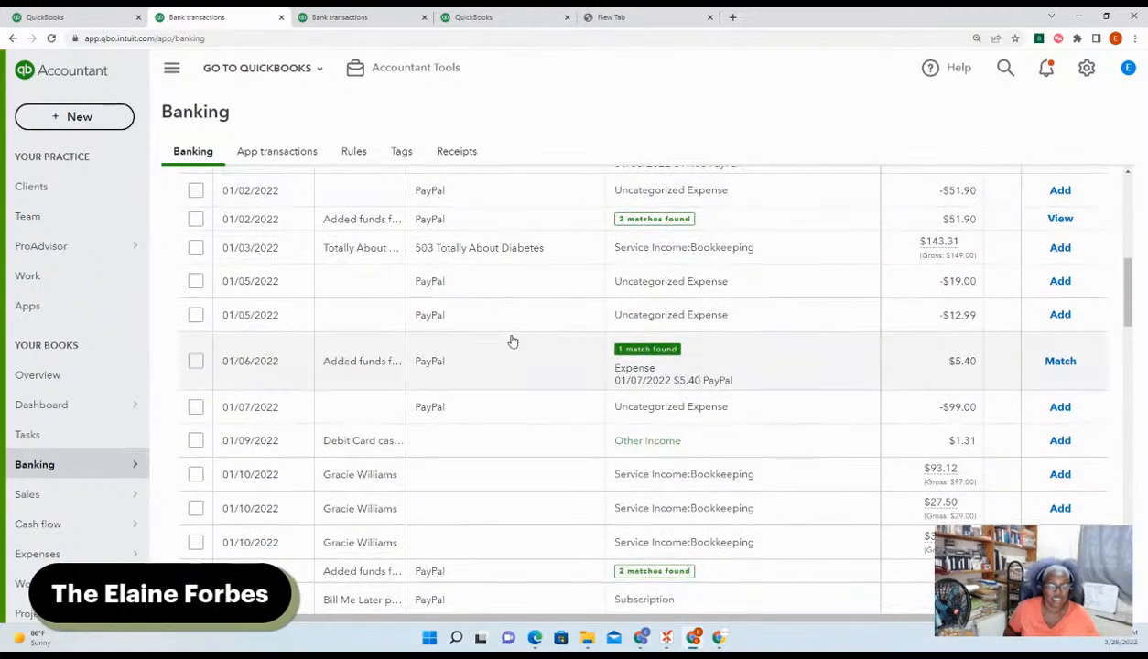
pyautogui.scroll(1, 513, 342)
pyautogui.scroll(-1, 513, 342)
pyautogui.scroll(2, 513, 341)
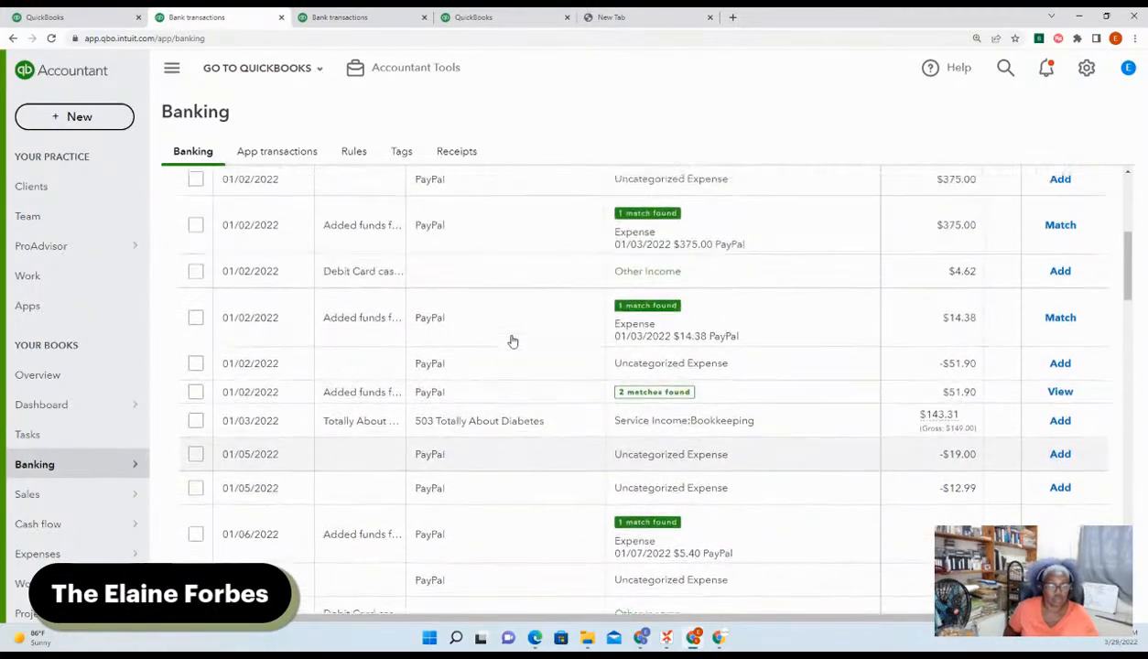
pyautogui.scroll(3, 512, 341)
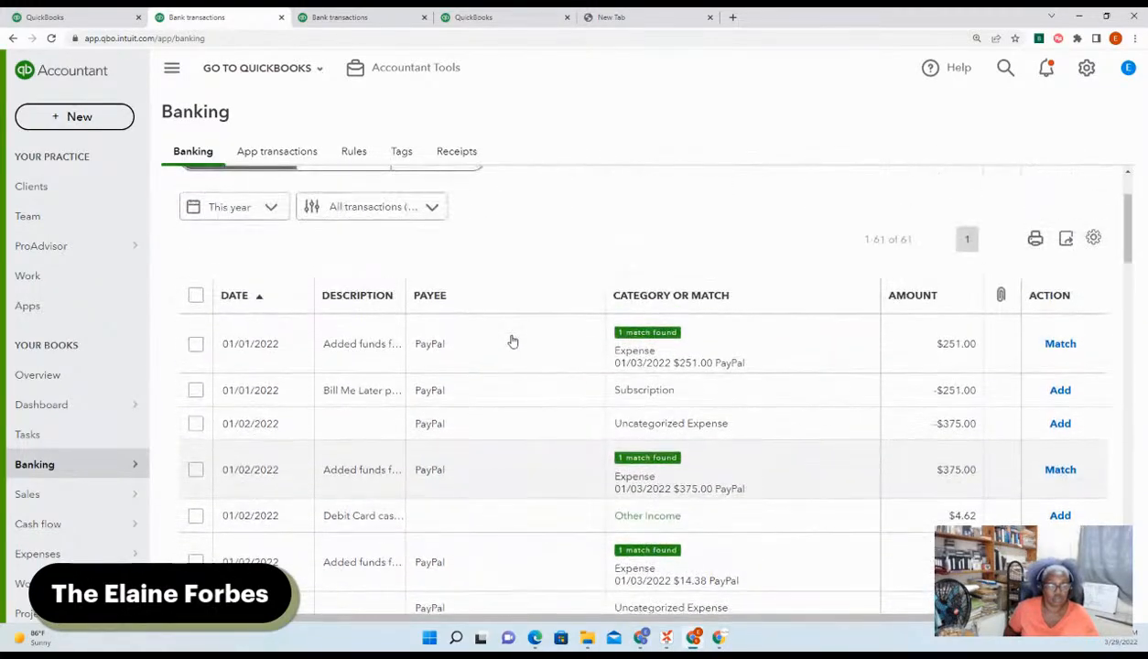
pyautogui.scroll(-1, 513, 342)
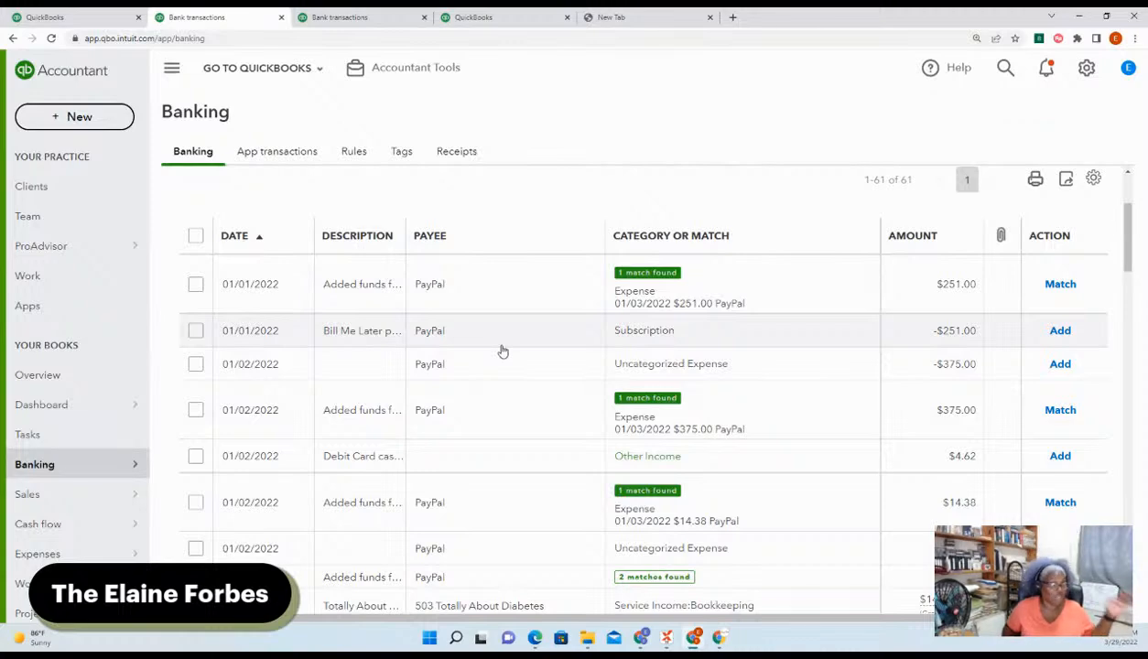
pyautogui.click(315, 74)
pyautogui.click(520, 103)
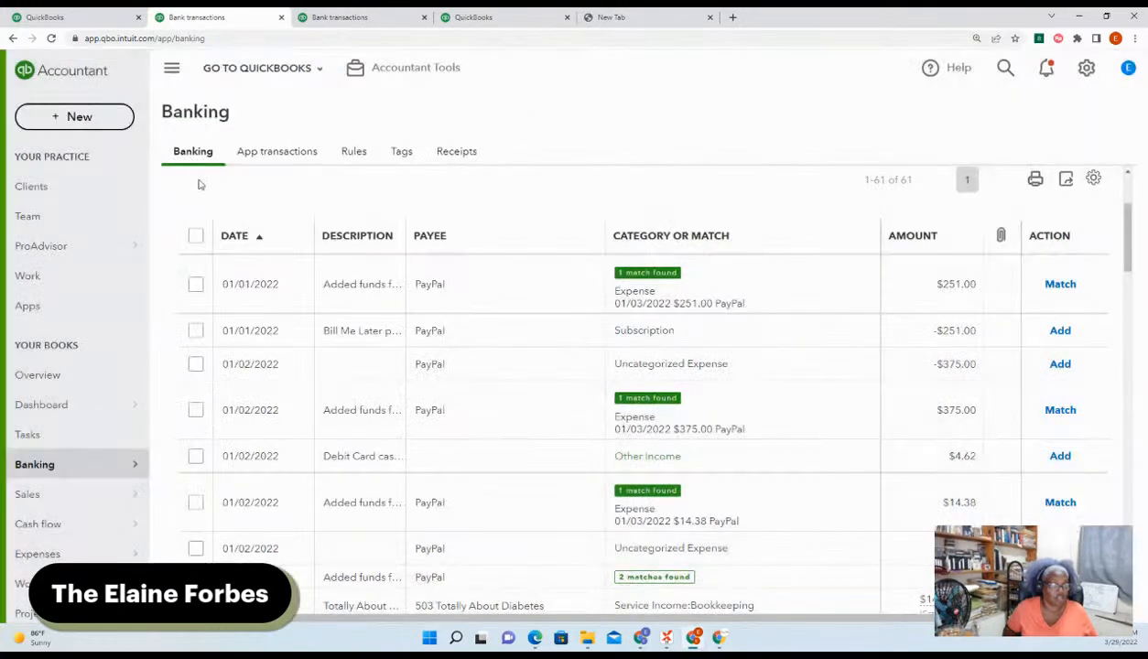
# Switch to the BOA-Checking Operating account and examine its transactions for paired transfers, suggested matches and PayPal rule entries.
pyautogui.click(321, 198)
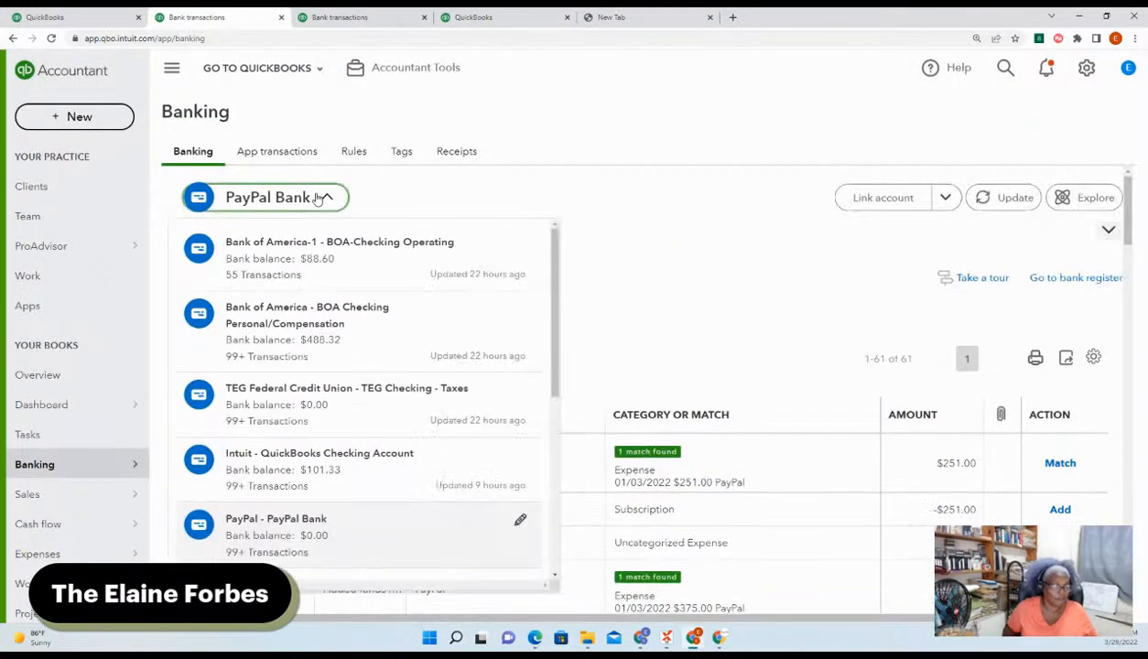
pyautogui.click(367, 256)
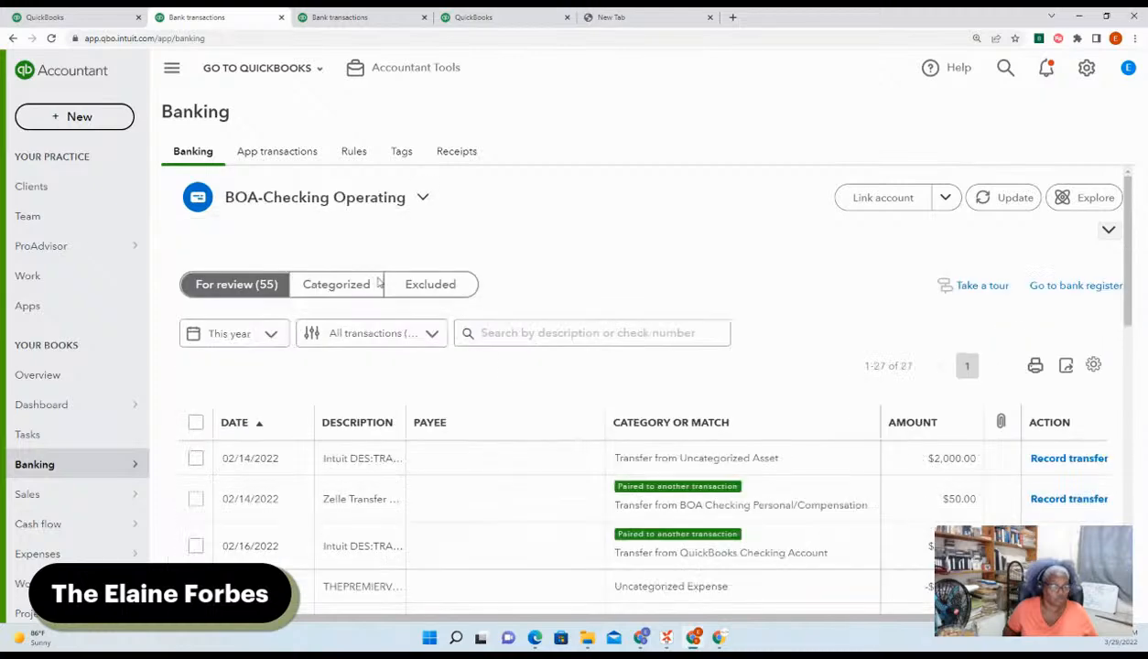
pyautogui.scroll(-3, 503, 394)
pyautogui.scroll(-4, 502, 396)
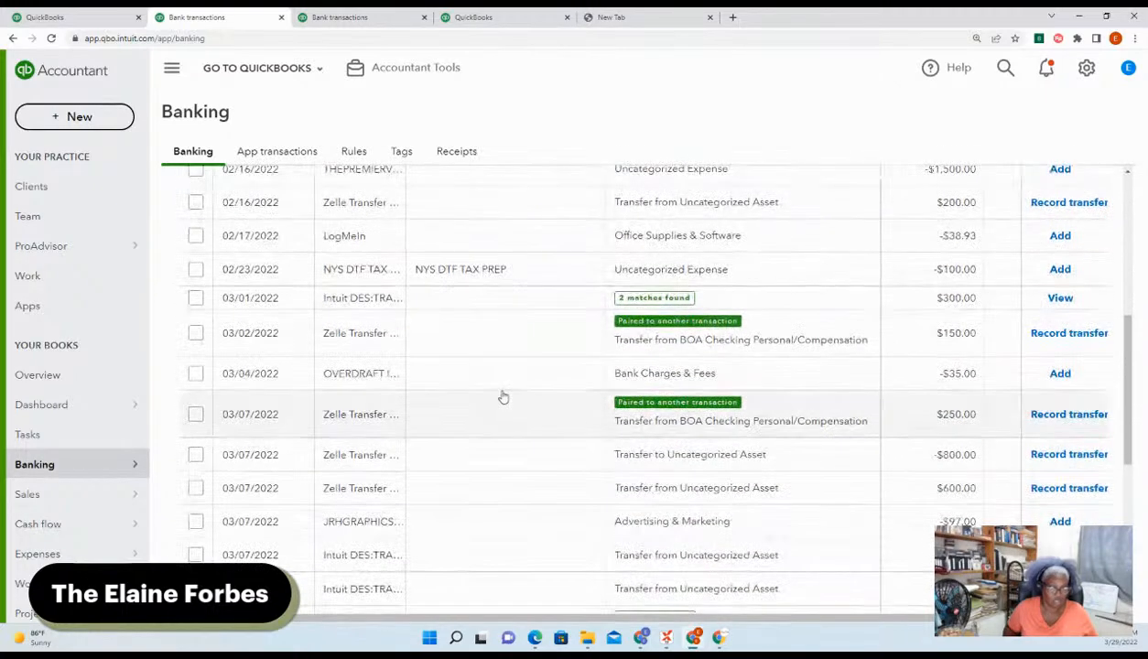
pyautogui.scroll(-1, 492, 394)
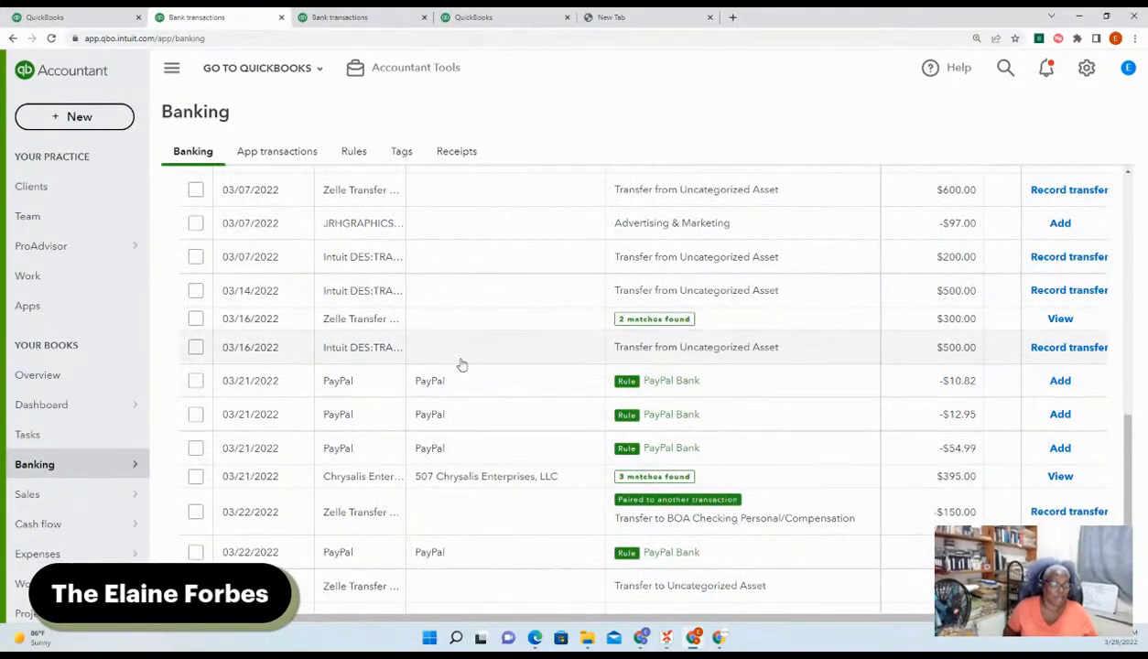
pyautogui.scroll(3, 481, 379)
pyautogui.scroll(-6, 484, 382)
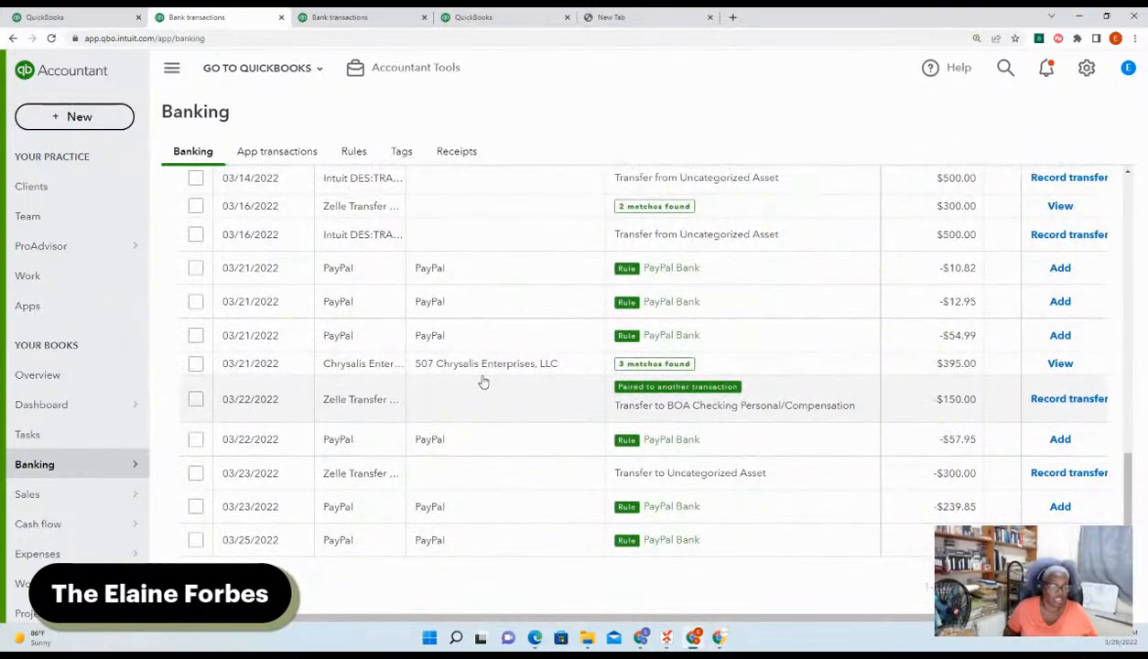
pyautogui.scroll(1, 484, 382)
pyautogui.scroll(1, 483, 382)
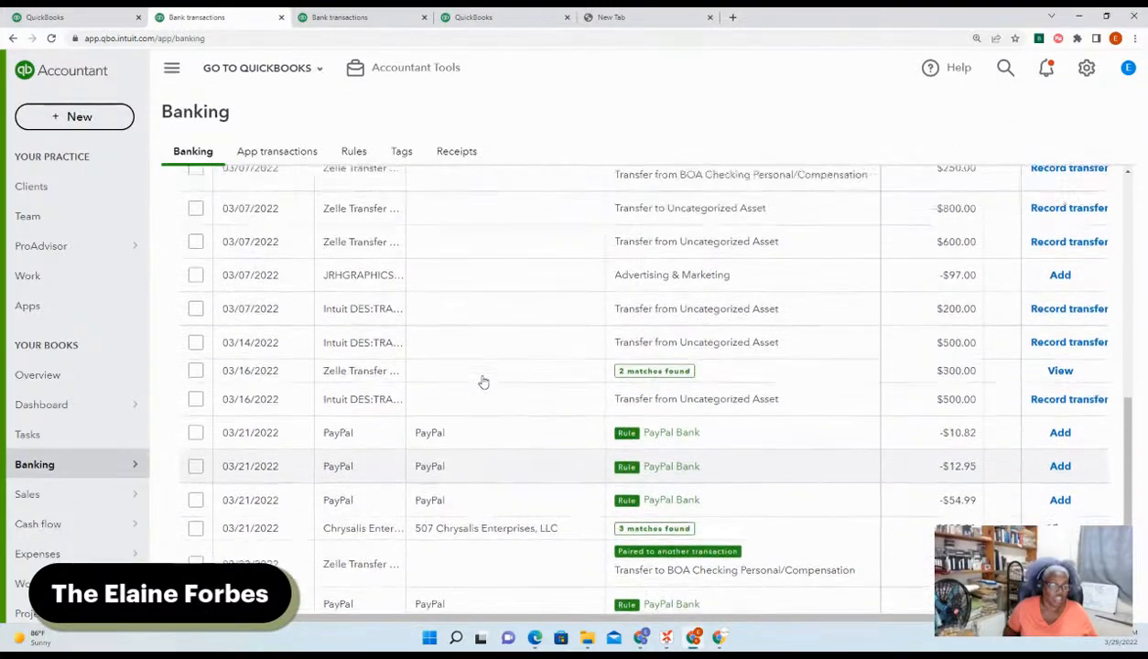
pyautogui.scroll(1, 484, 382)
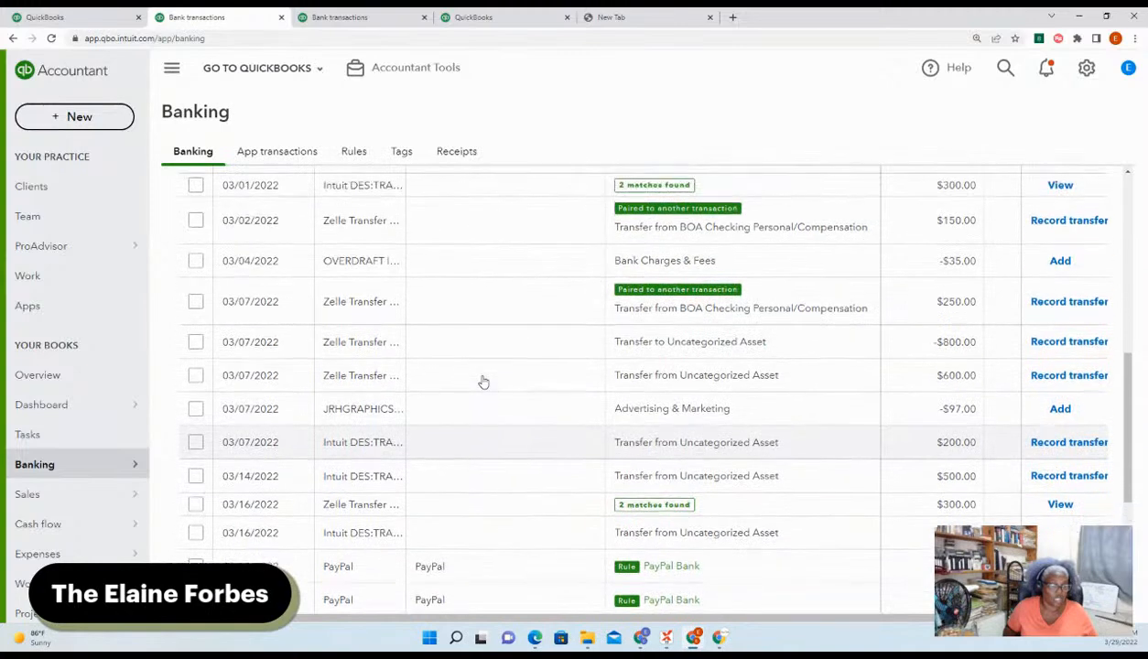
pyautogui.scroll(-1, 483, 382)
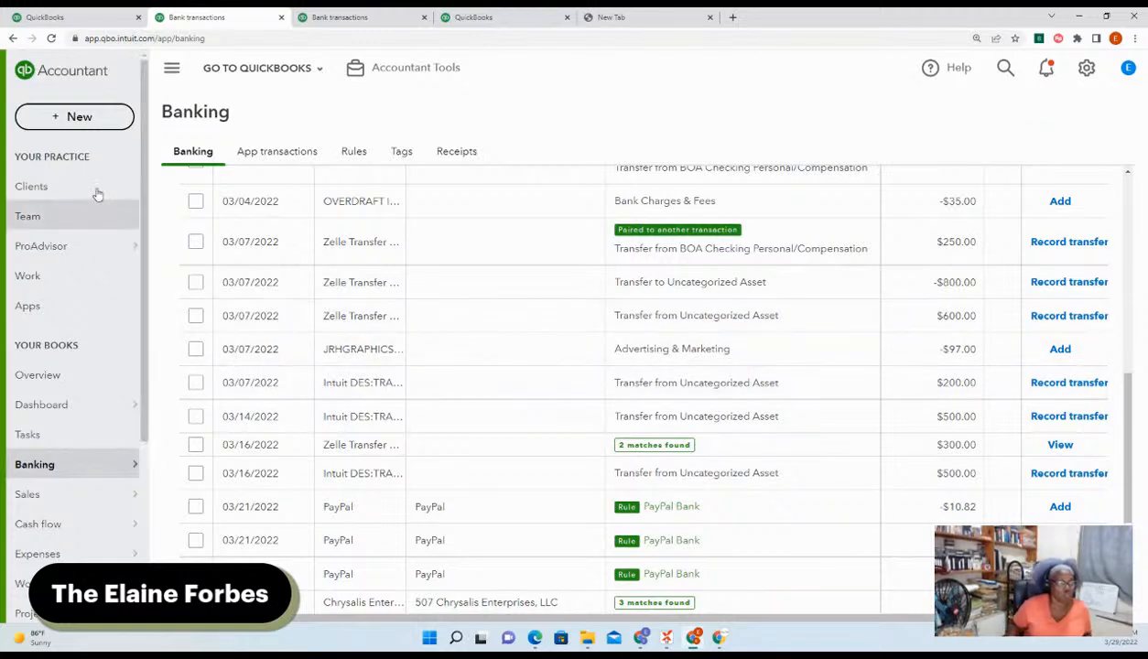
pyautogui.moveTo(126, 478)
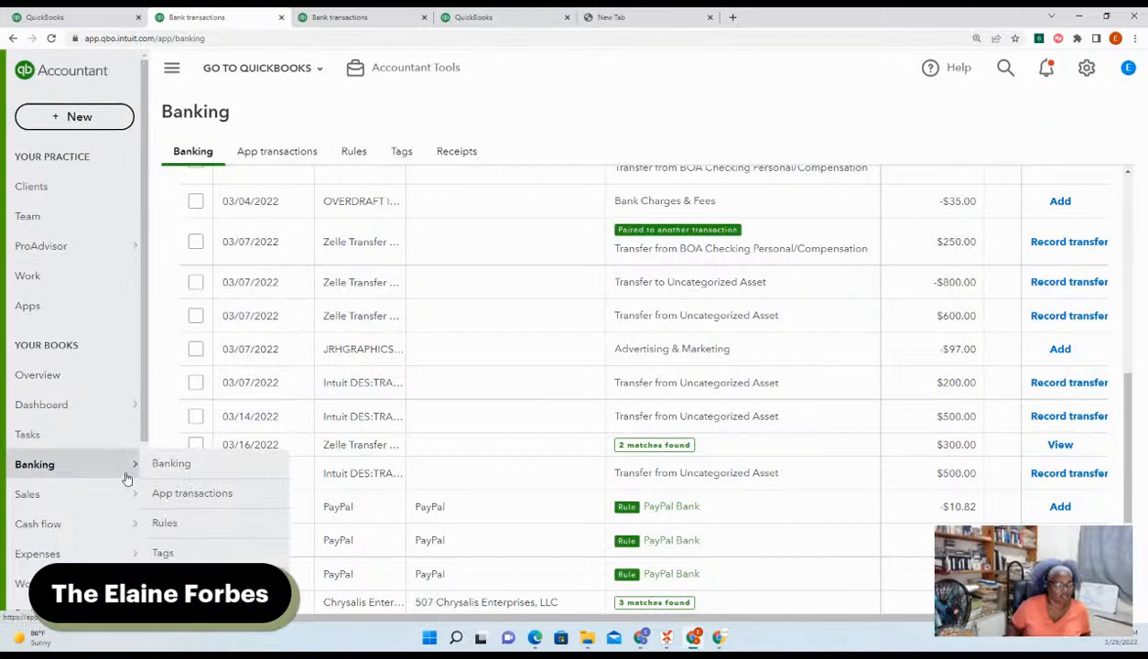
pyautogui.moveTo(88, 259)
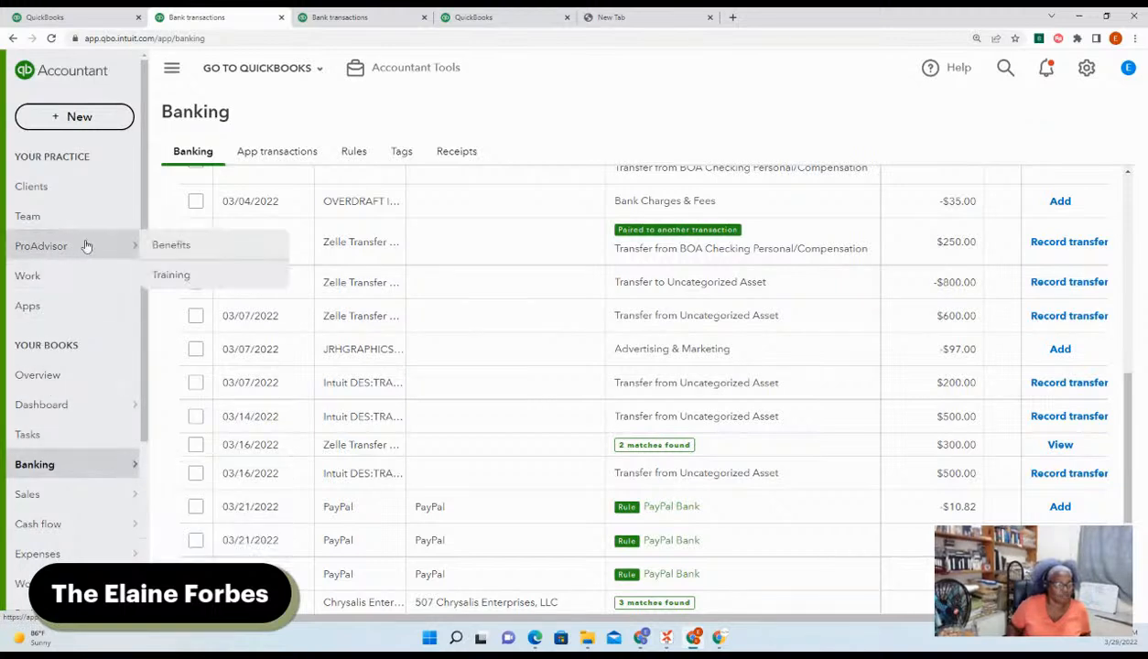
pyautogui.moveTo(73, 549)
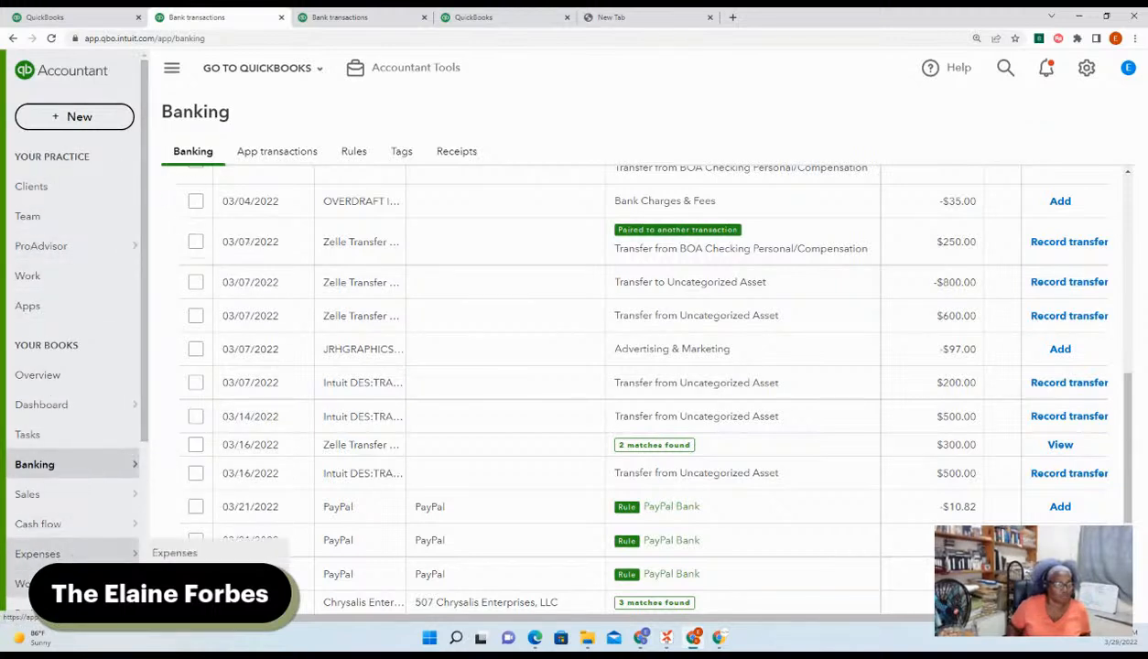
# Open the chart of accounts in the practice's books and show the register of the PayPal Bank account.
pyautogui.moveTo(102, 497)
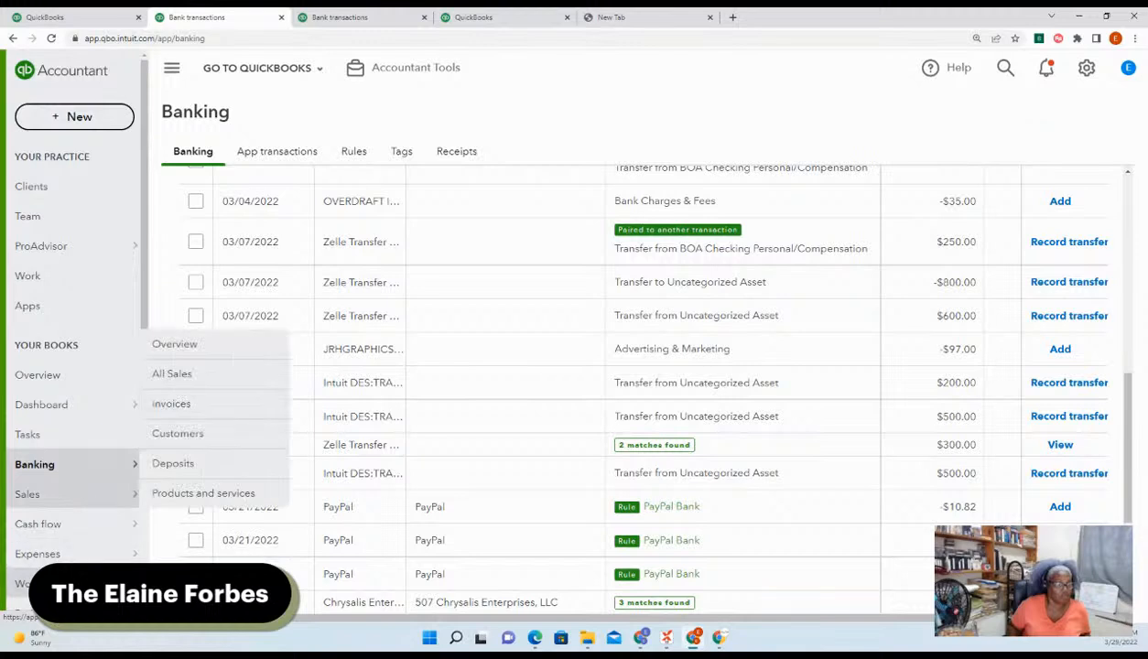
pyautogui.scroll(-3, 96, 508)
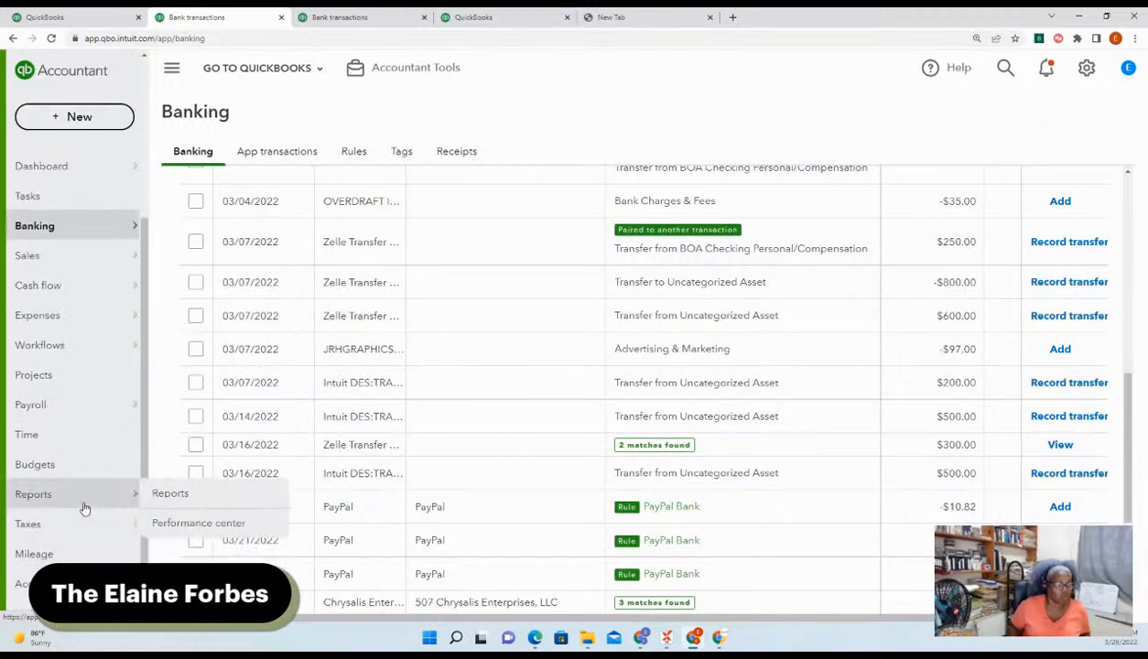
pyautogui.moveTo(87, 583)
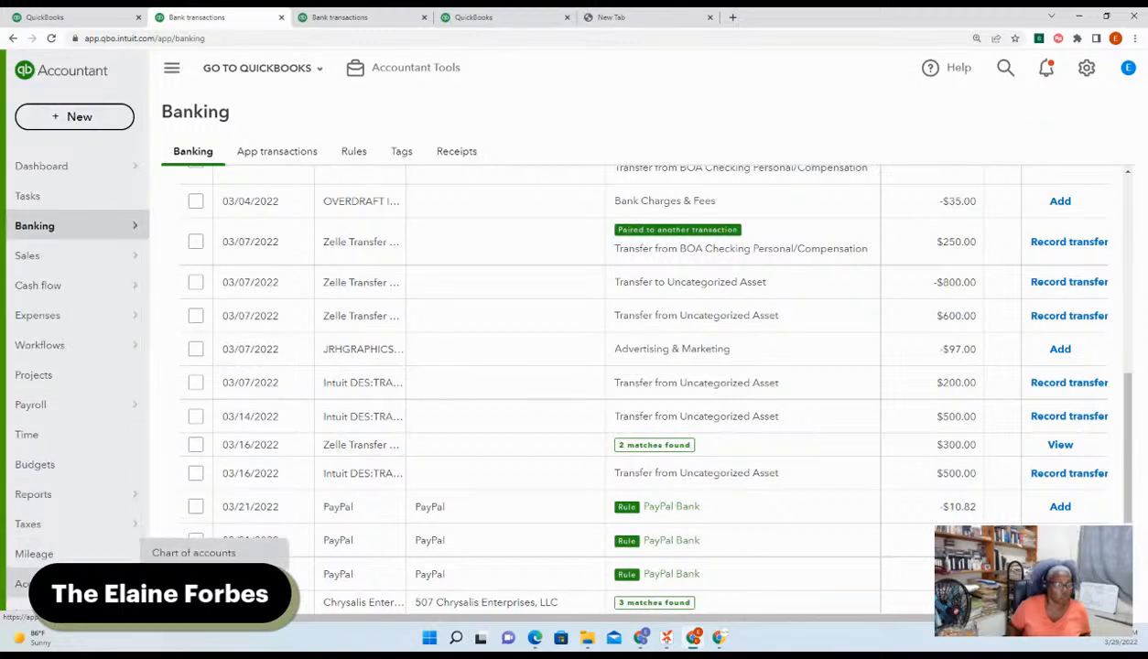
pyautogui.click(209, 553)
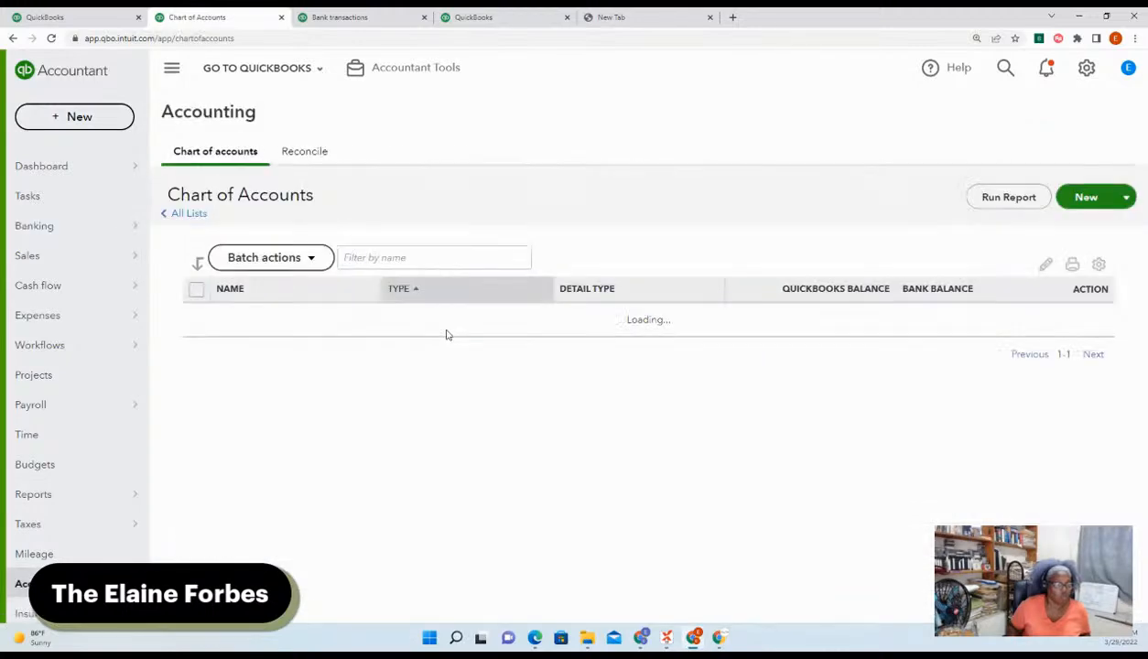
pyautogui.scroll(-2, 419, 366)
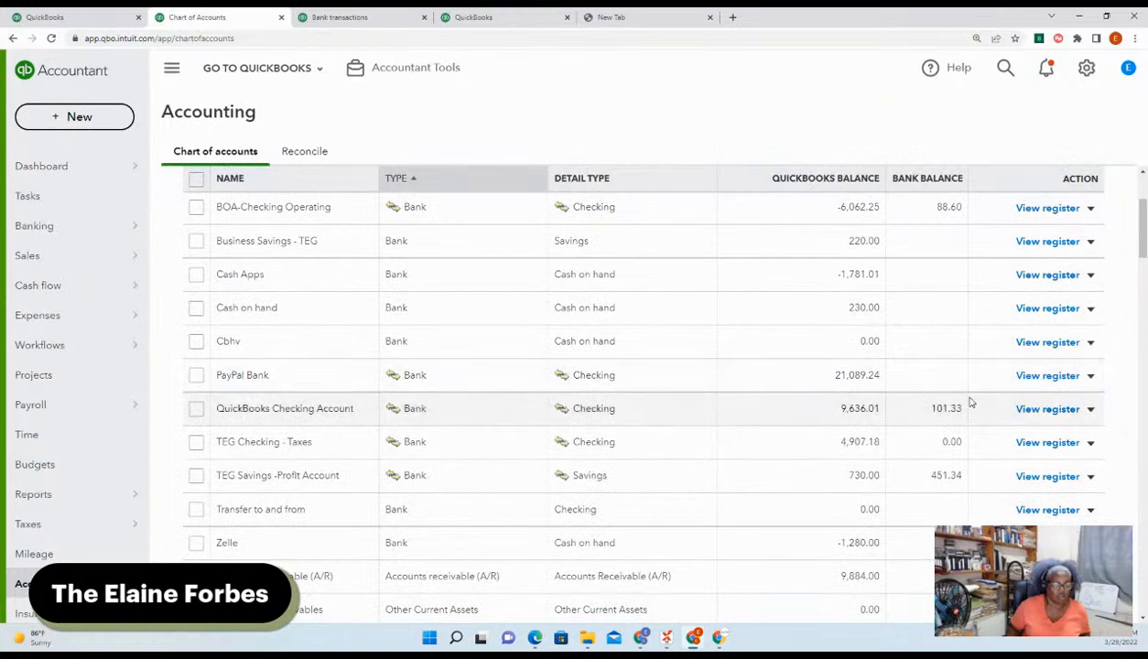
pyautogui.click(1049, 376)
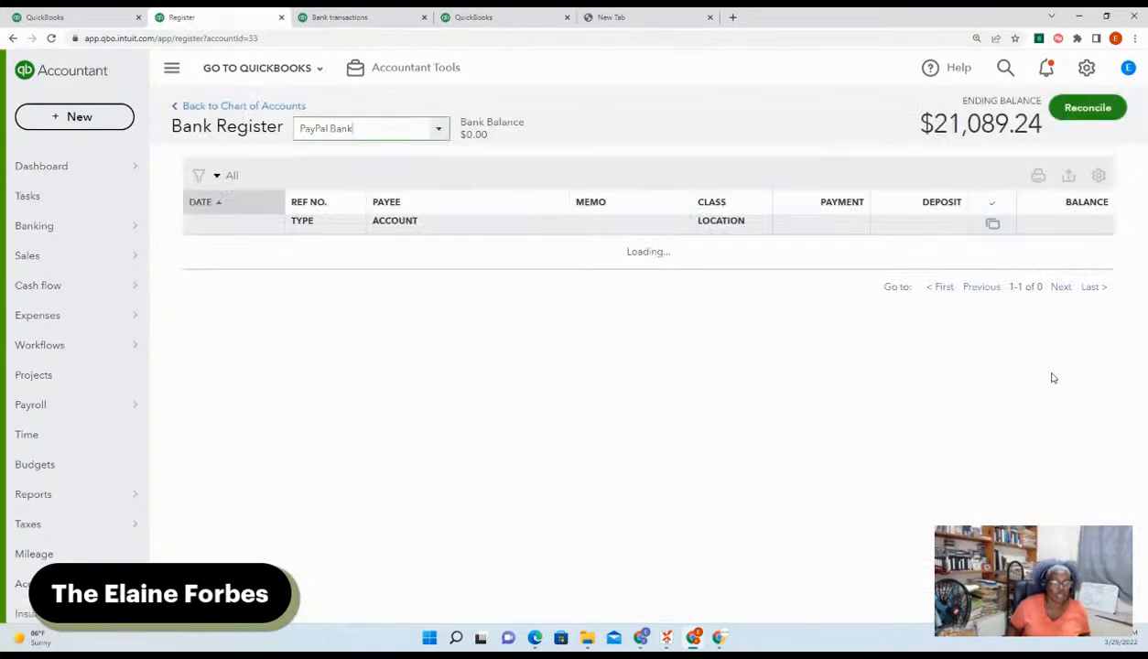
# Examine the PayPal Bank register's 2017 entries, comparing expense payments with the deposits and the transfer coming from BOA Checking Personal/Compensation.
pyautogui.scroll(-1, 531, 384)
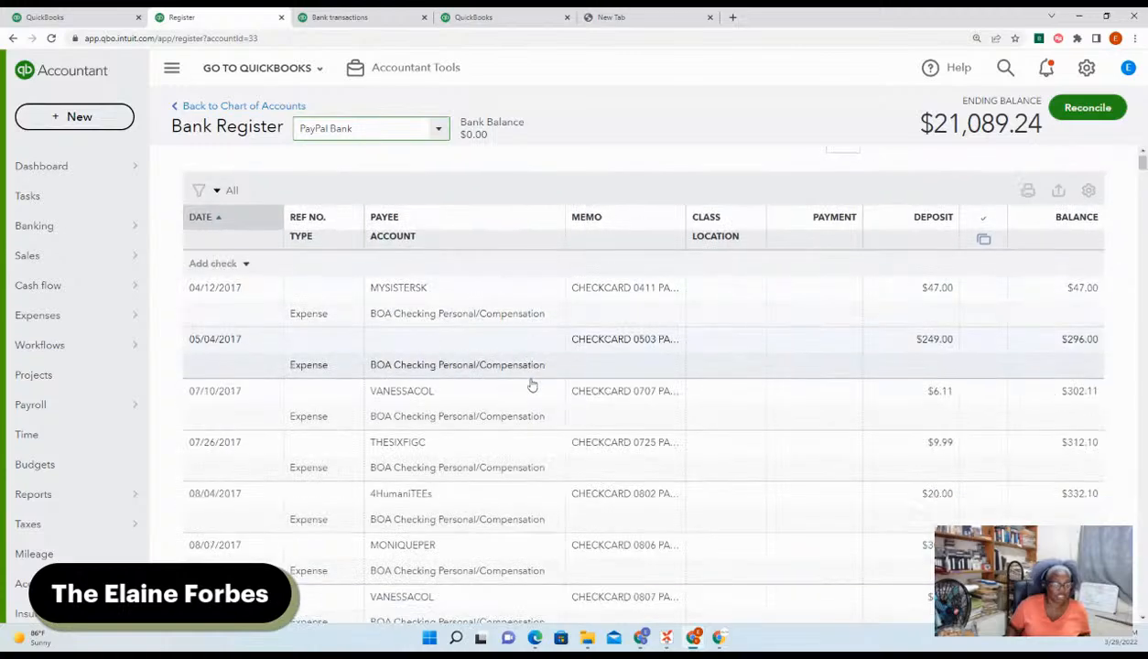
pyautogui.scroll(-15, 531, 385)
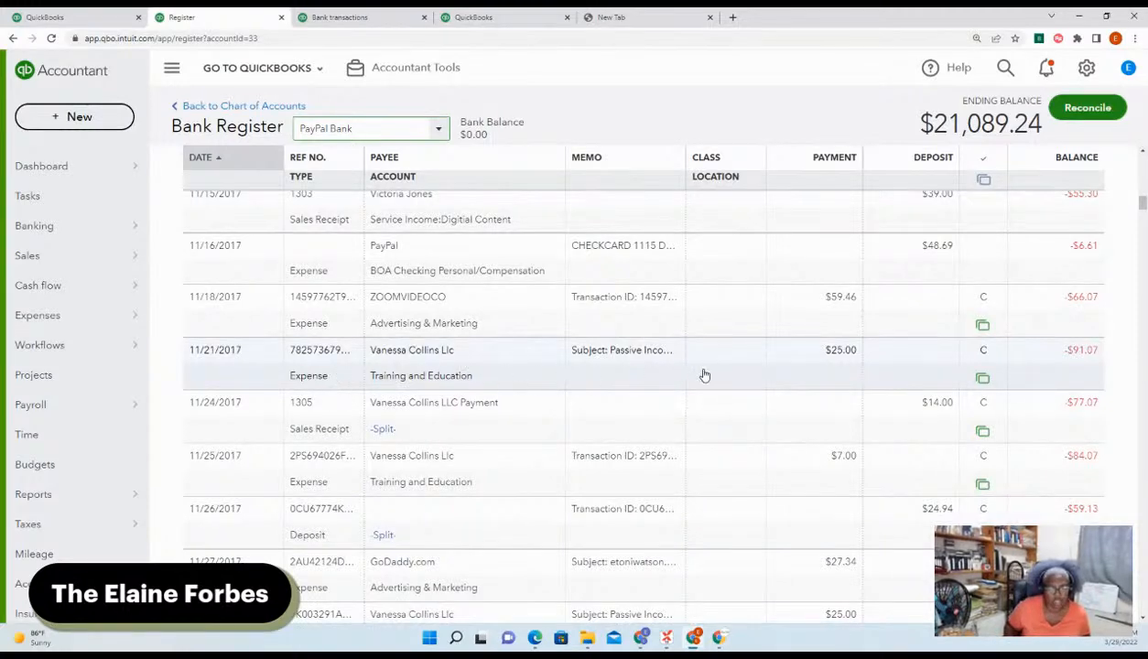
pyautogui.scroll(1, 704, 376)
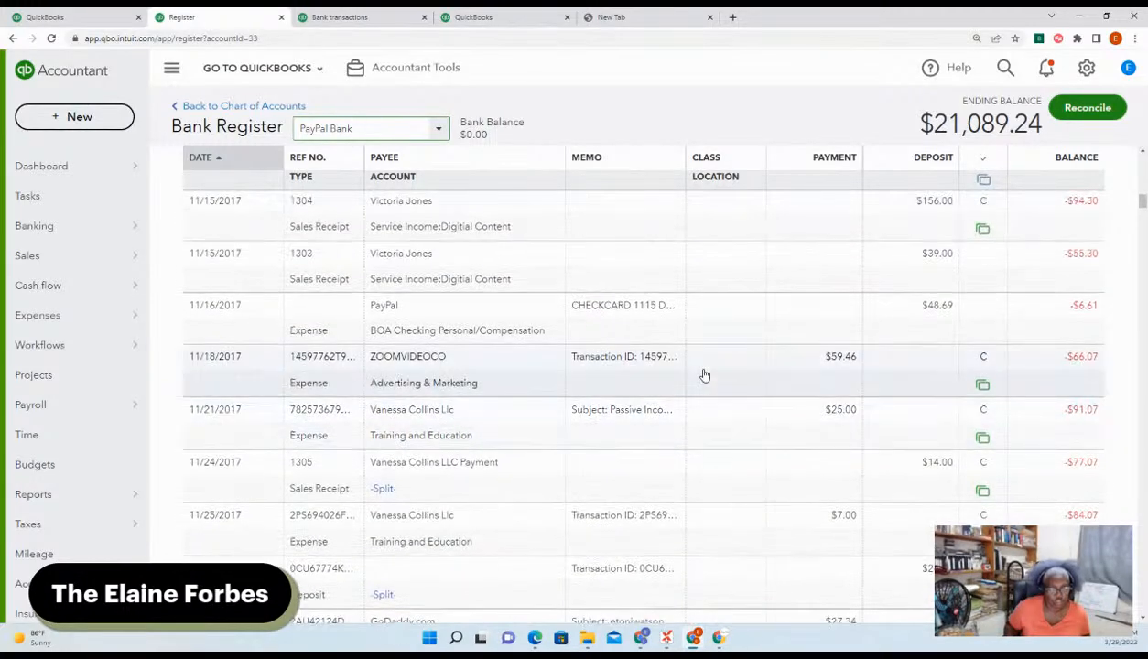
pyautogui.scroll(-3, 704, 375)
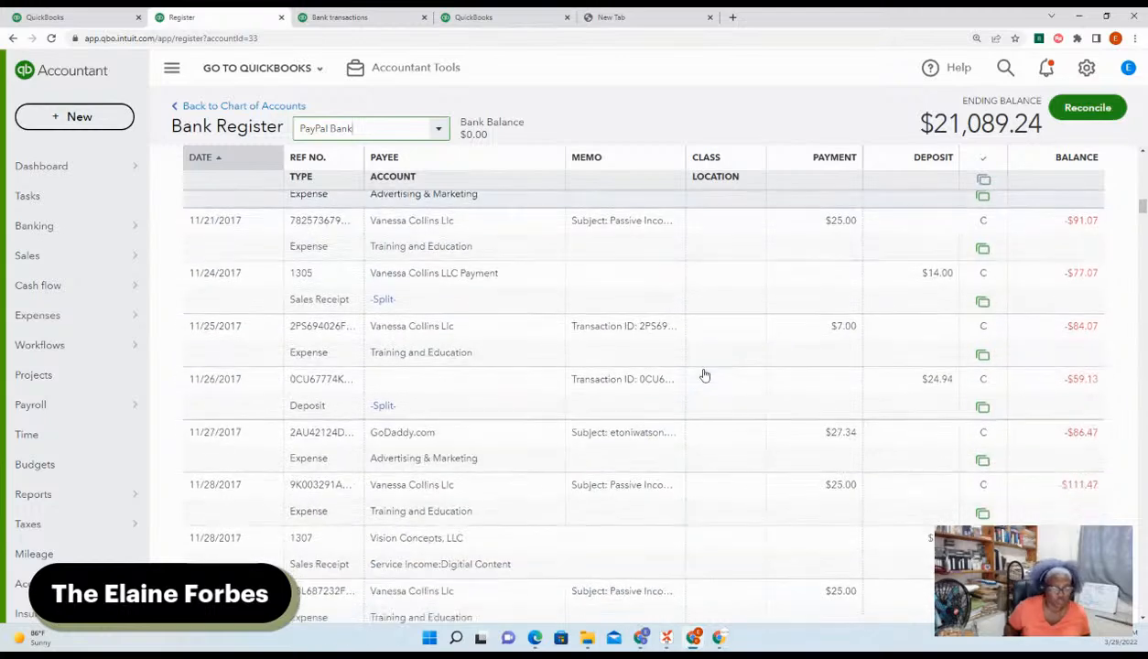
pyautogui.scroll(-4, 705, 376)
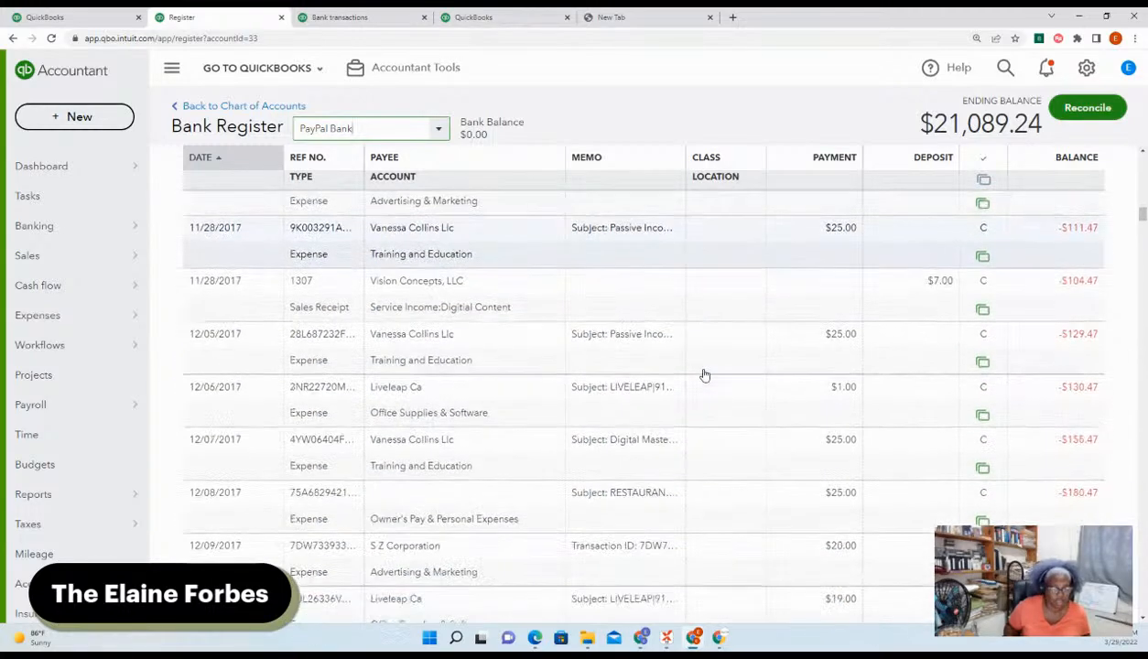
pyautogui.scroll(-1, 704, 375)
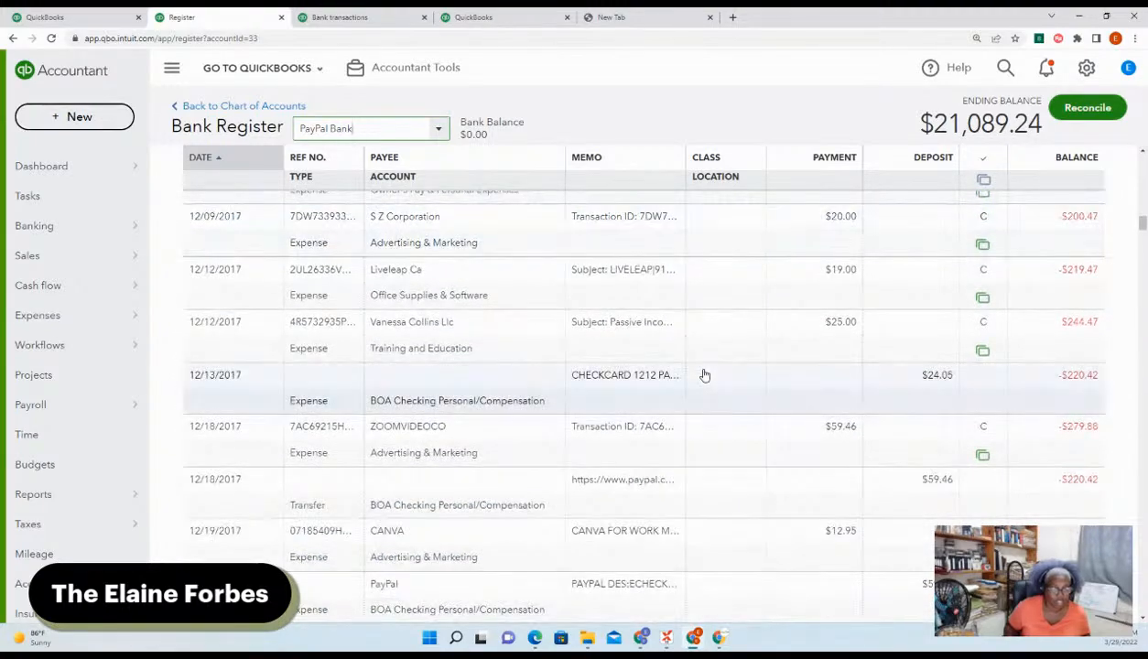
pyautogui.scroll(-2, 704, 376)
pyautogui.scroll(1, 704, 376)
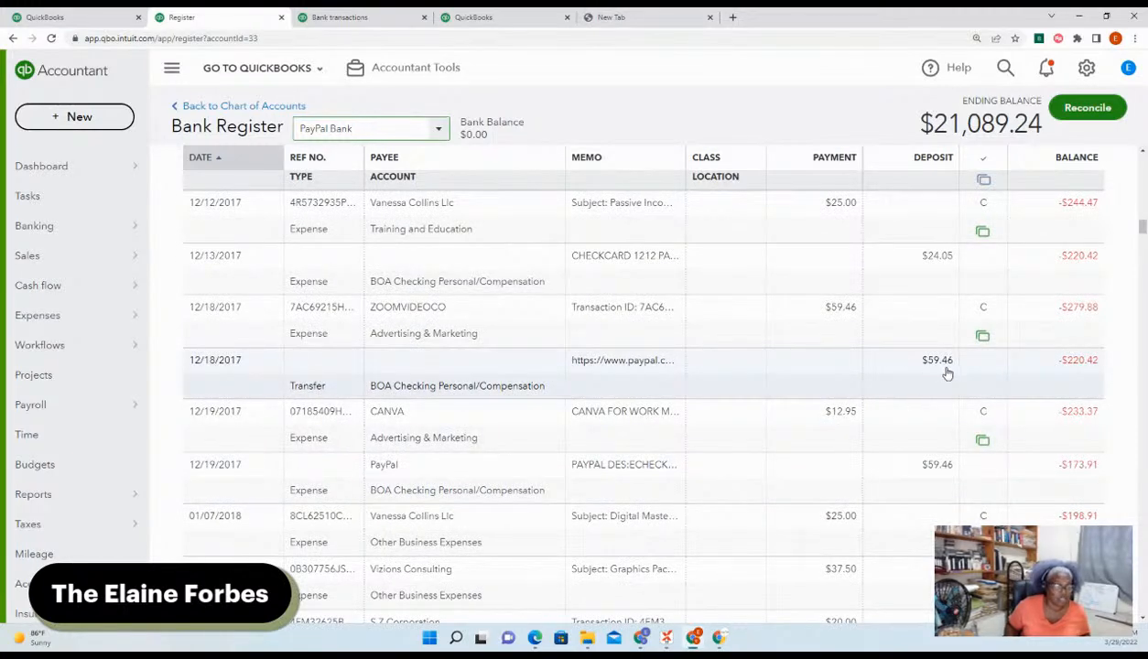
pyautogui.scroll(3, 943, 376)
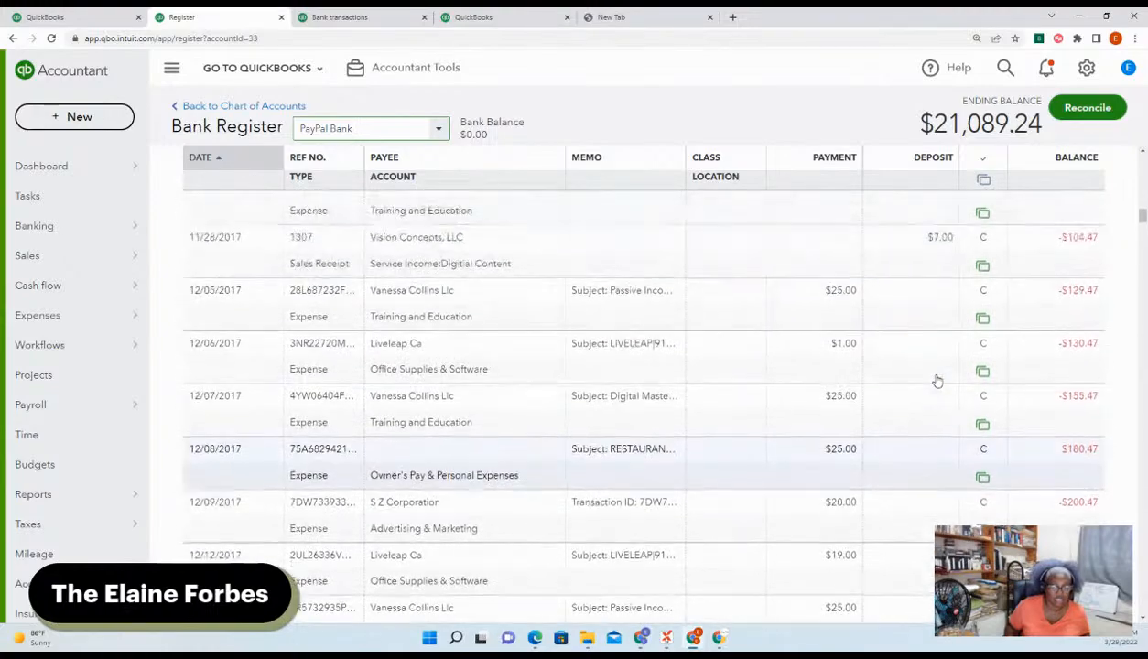
pyautogui.scroll(3, 937, 381)
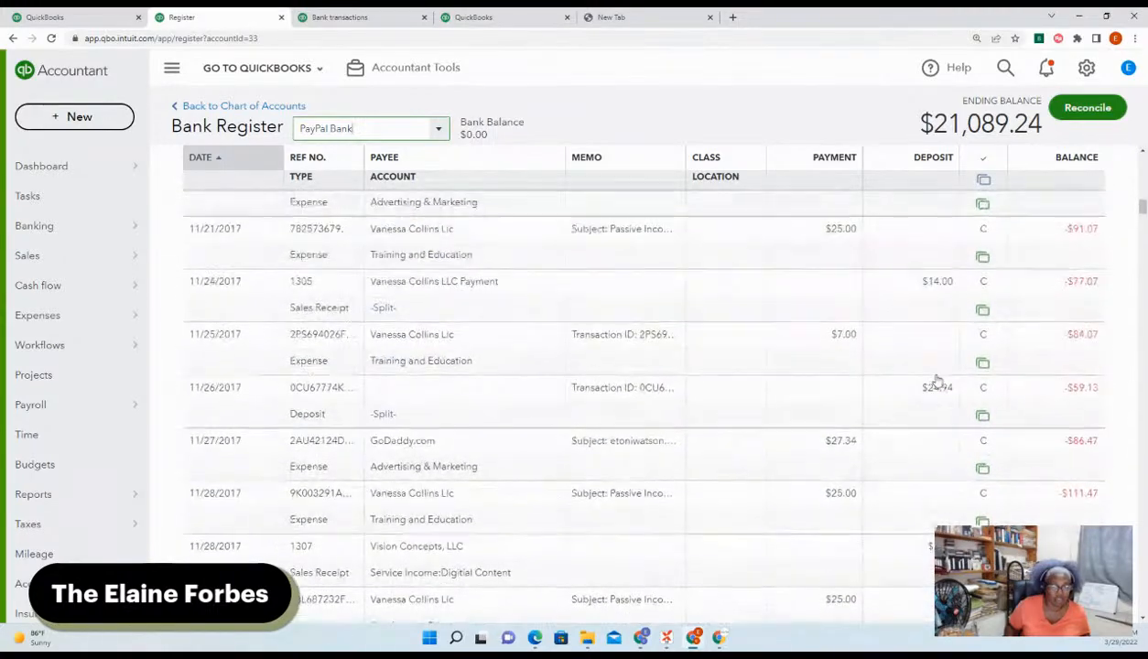
# Examine the January and February 2018 register entries, pairing each PayPal payment with its matching deposit from BOA Checking Personal/Compensation.
pyautogui.scroll(-5, 937, 381)
pyautogui.scroll(-10, 938, 381)
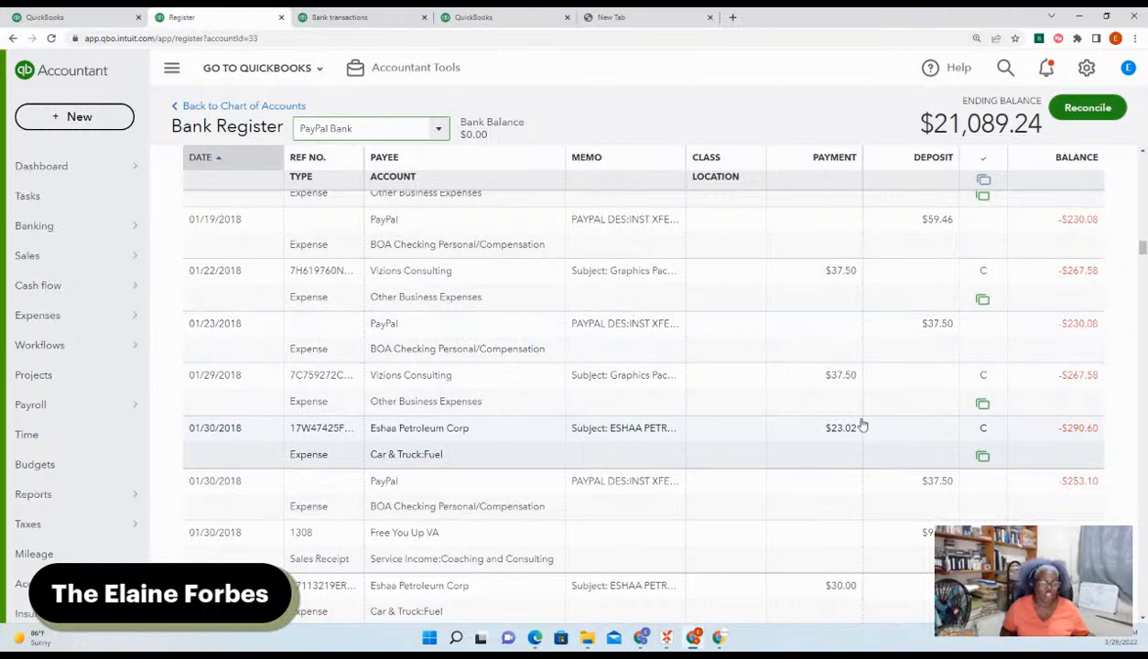
pyautogui.scroll(-3, 879, 426)
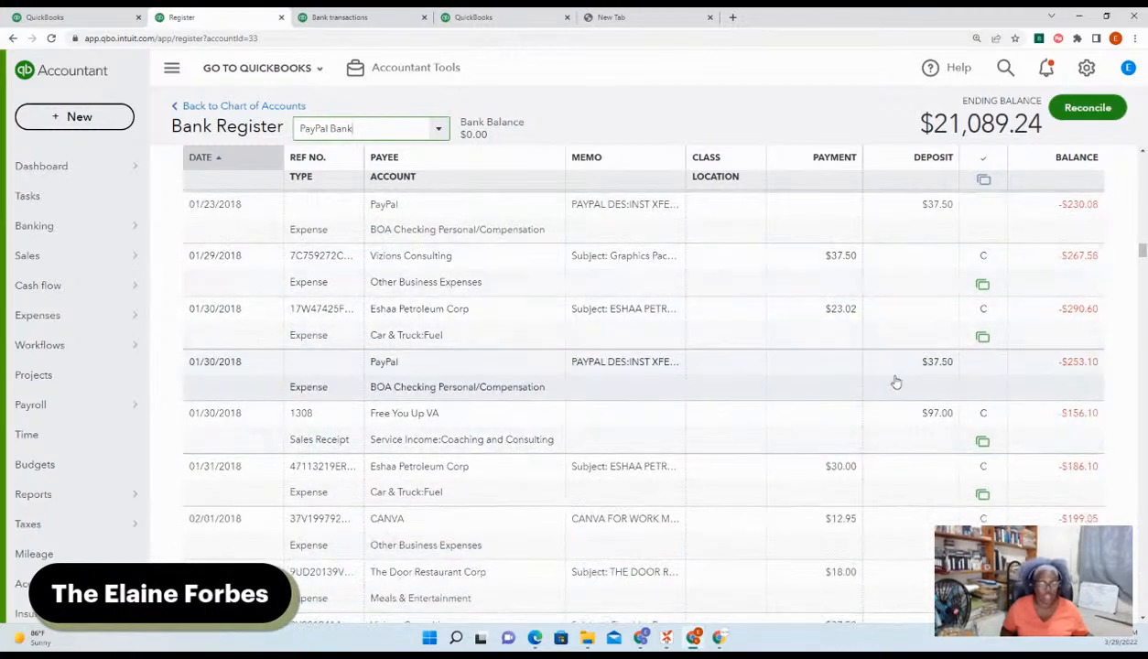
pyautogui.scroll(-1, 893, 385)
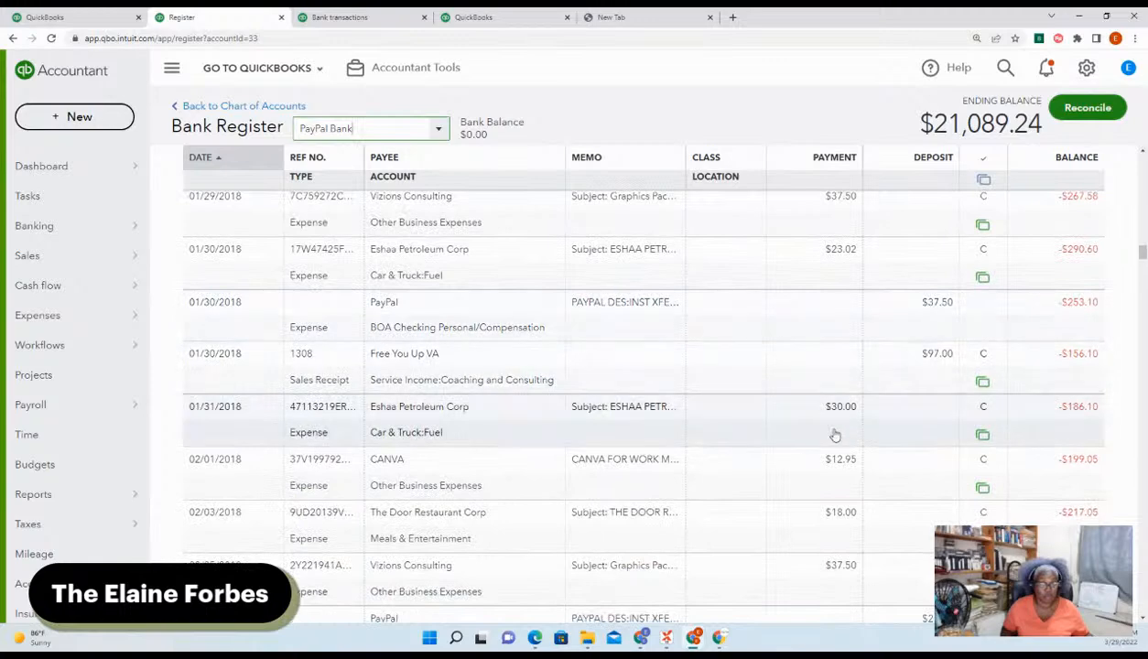
pyautogui.scroll(-3, 887, 443)
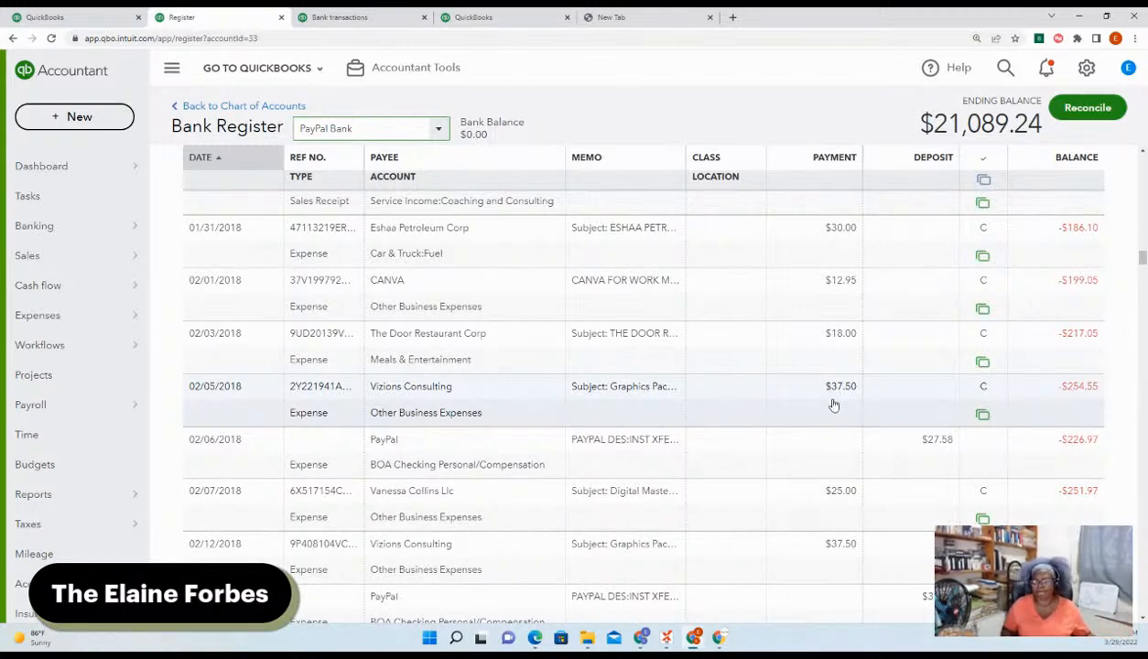
pyautogui.scroll(-2, 834, 405)
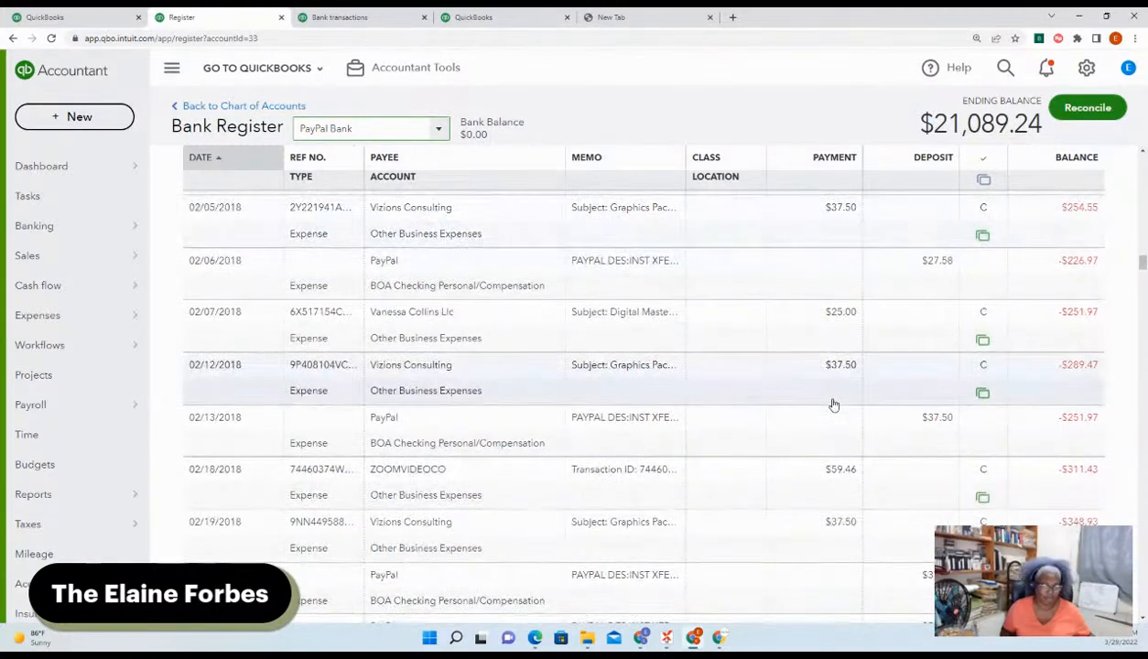
pyautogui.scroll(-3, 833, 405)
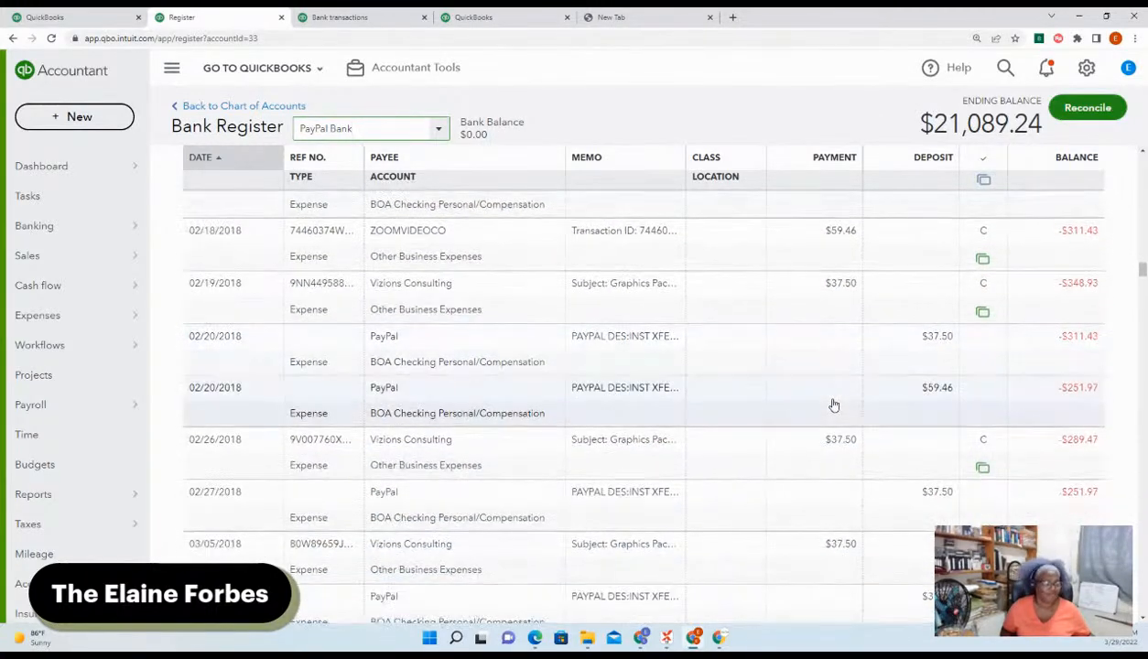
# Recheck the PayPal Bank register from December 2017 through February 2018 for how expenses and their funding transfers are recorded.
pyautogui.scroll(8, 834, 404)
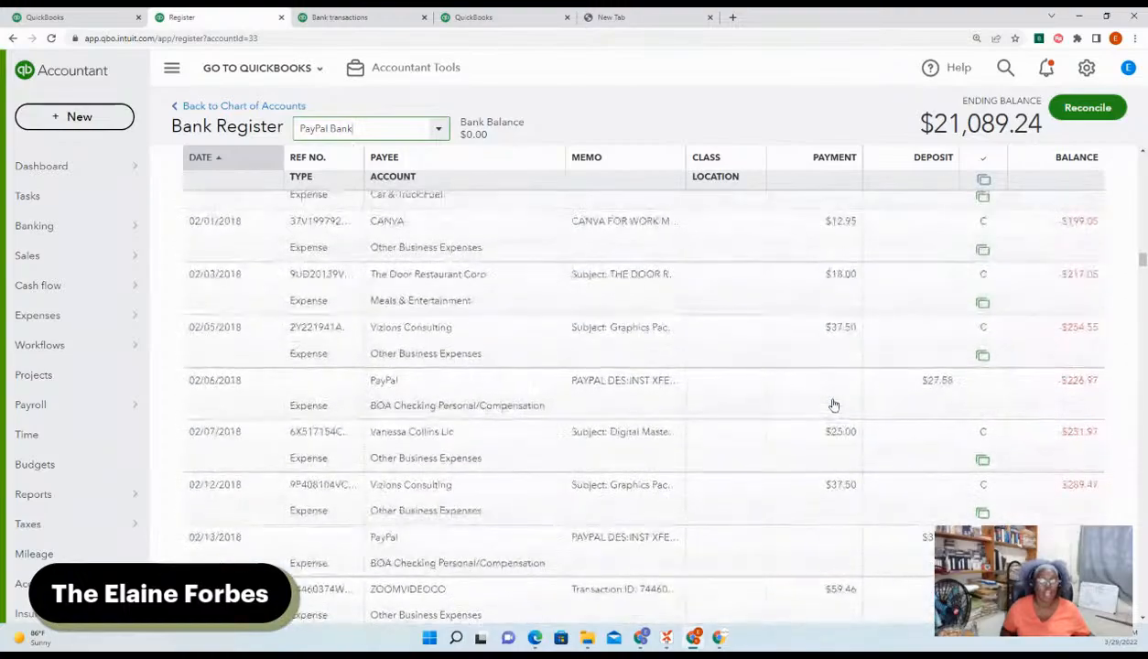
pyautogui.scroll(10, 834, 405)
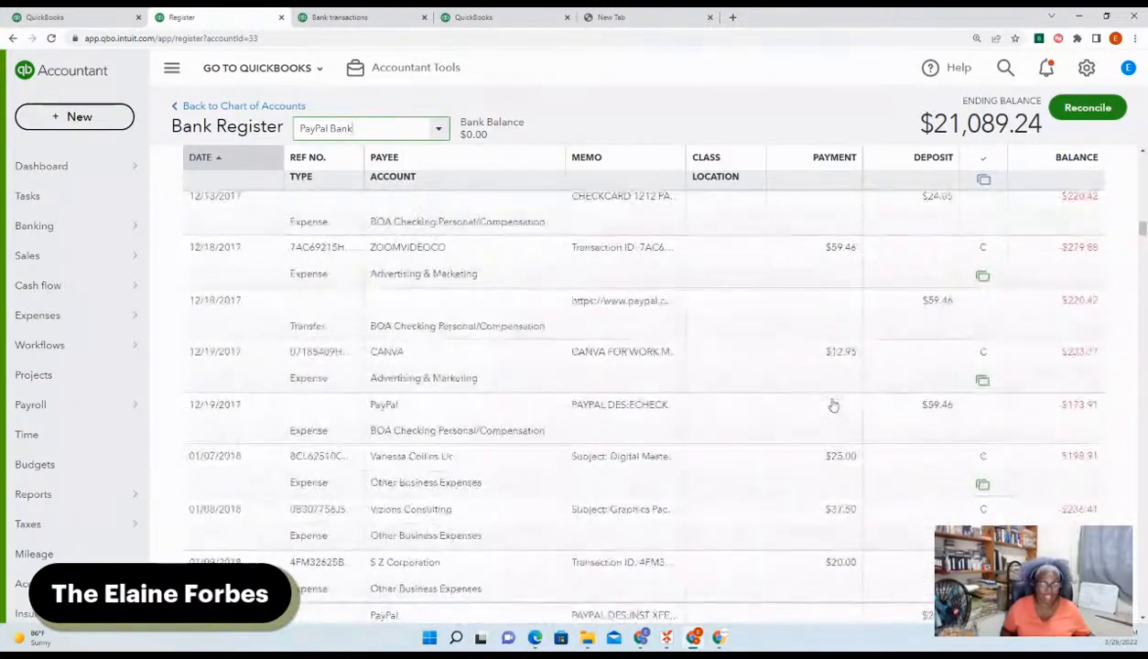
pyautogui.scroll(4, 833, 405)
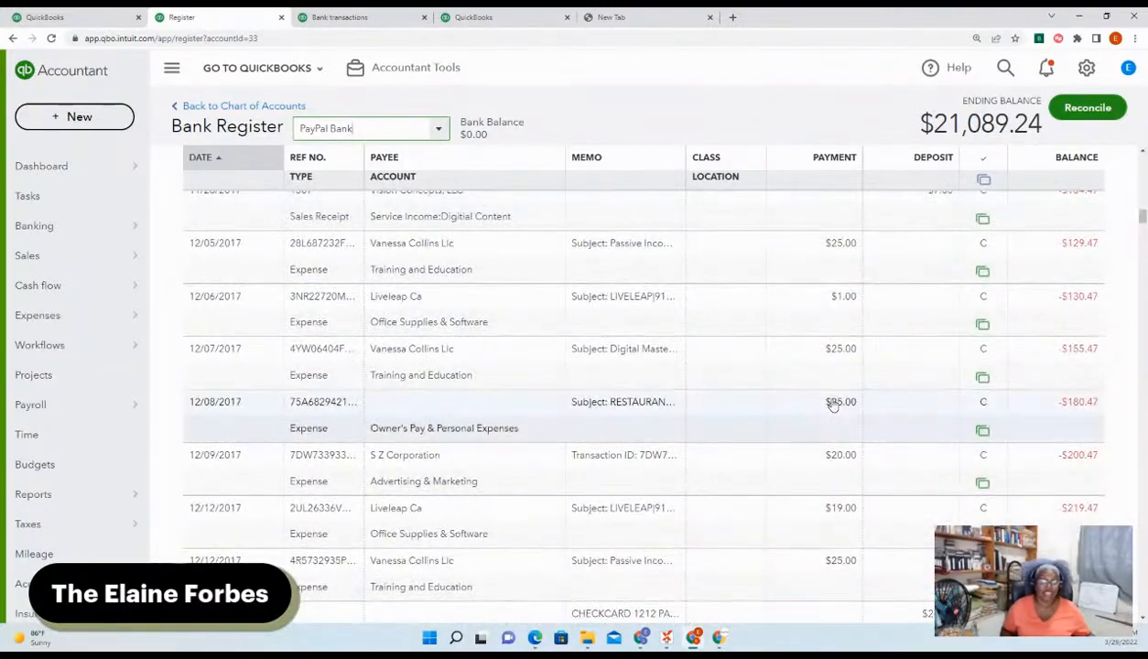
pyautogui.scroll(-2, 833, 405)
pyautogui.scroll(-10, 833, 405)
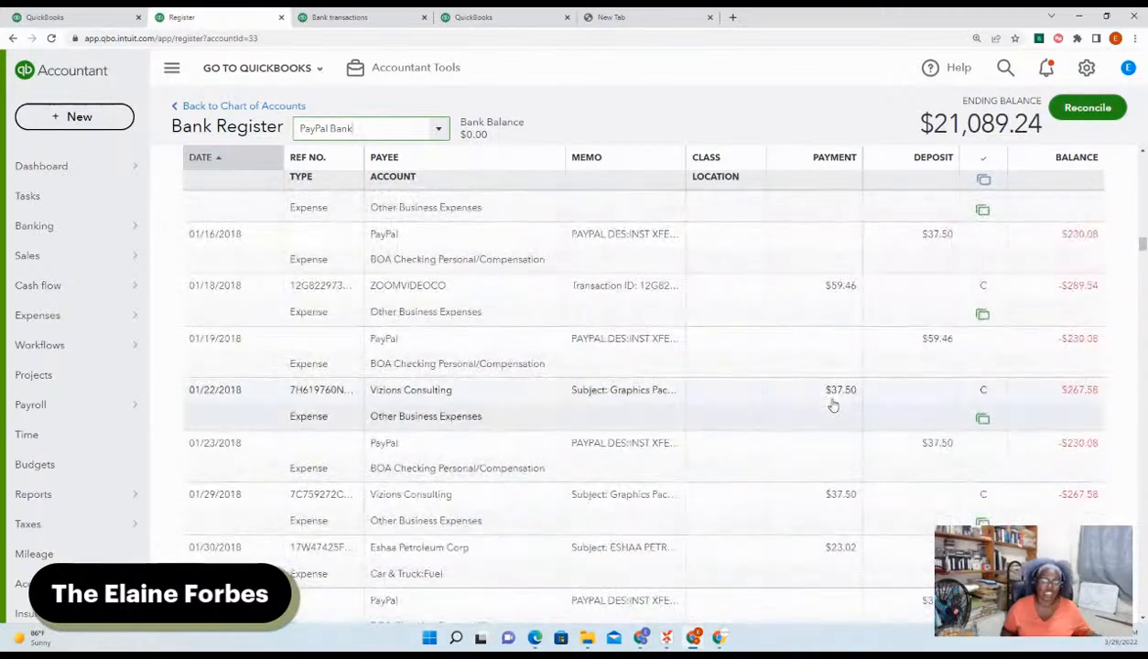
pyautogui.scroll(-10, 833, 405)
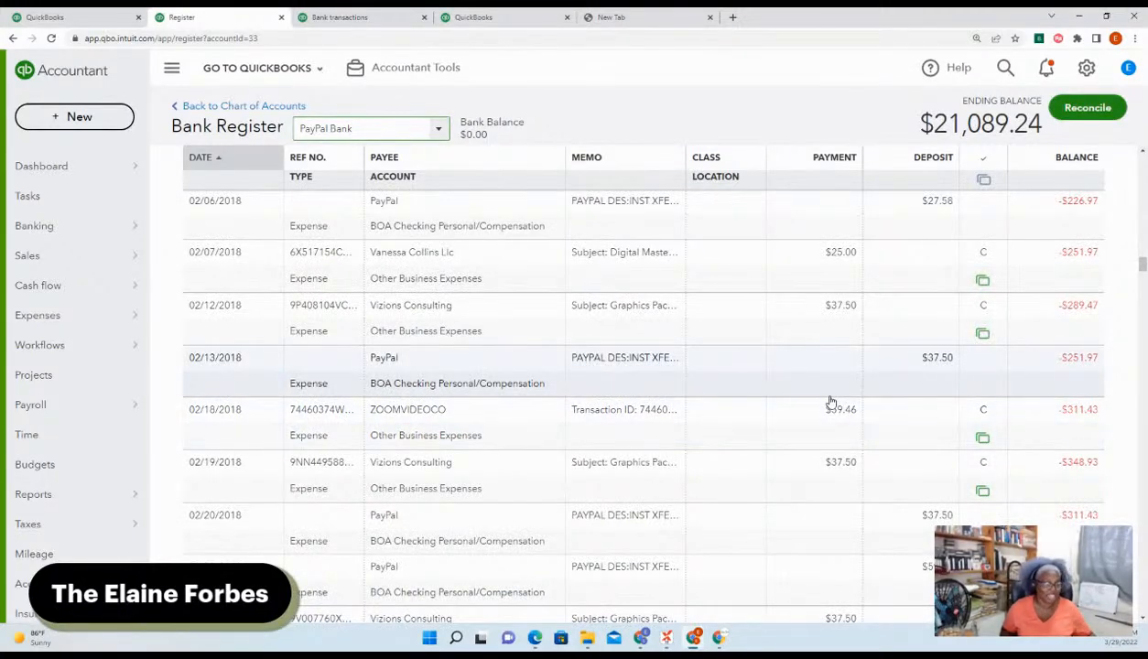
pyautogui.scroll(5, 829, 401)
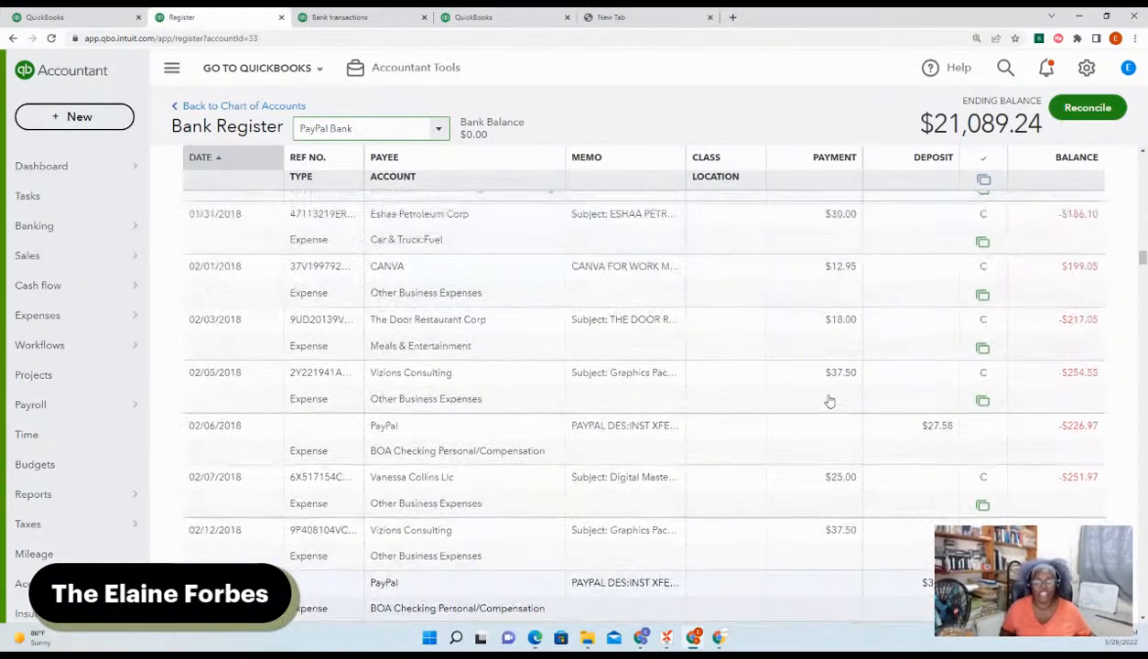
pyautogui.scroll(4, 829, 401)
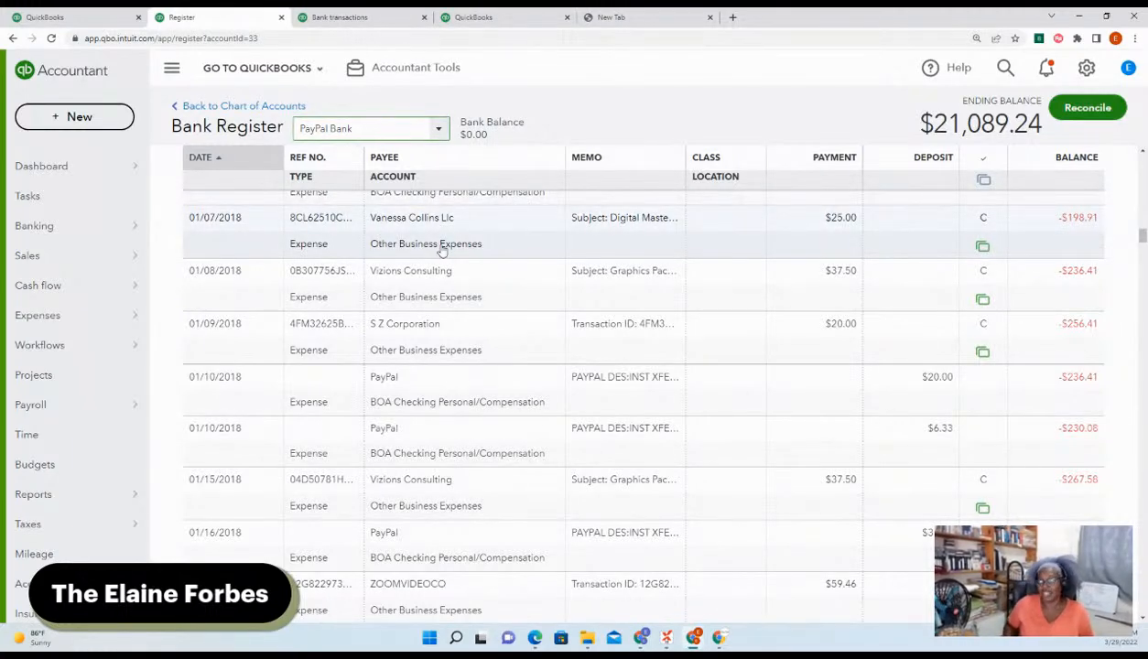
pyautogui.scroll(3, 442, 249)
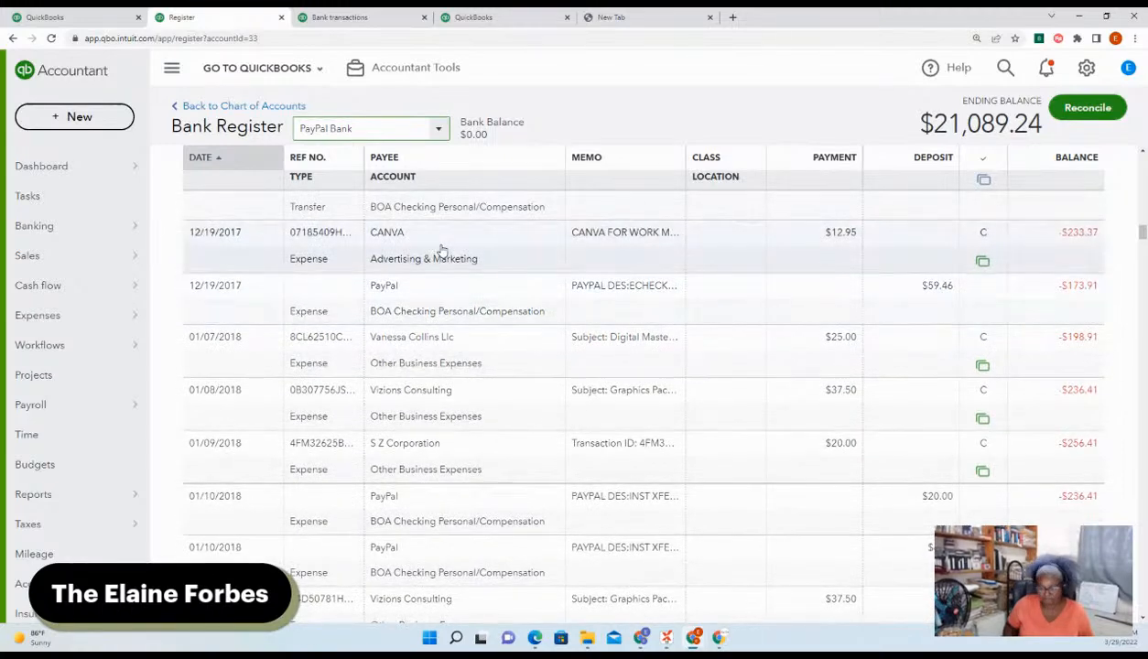